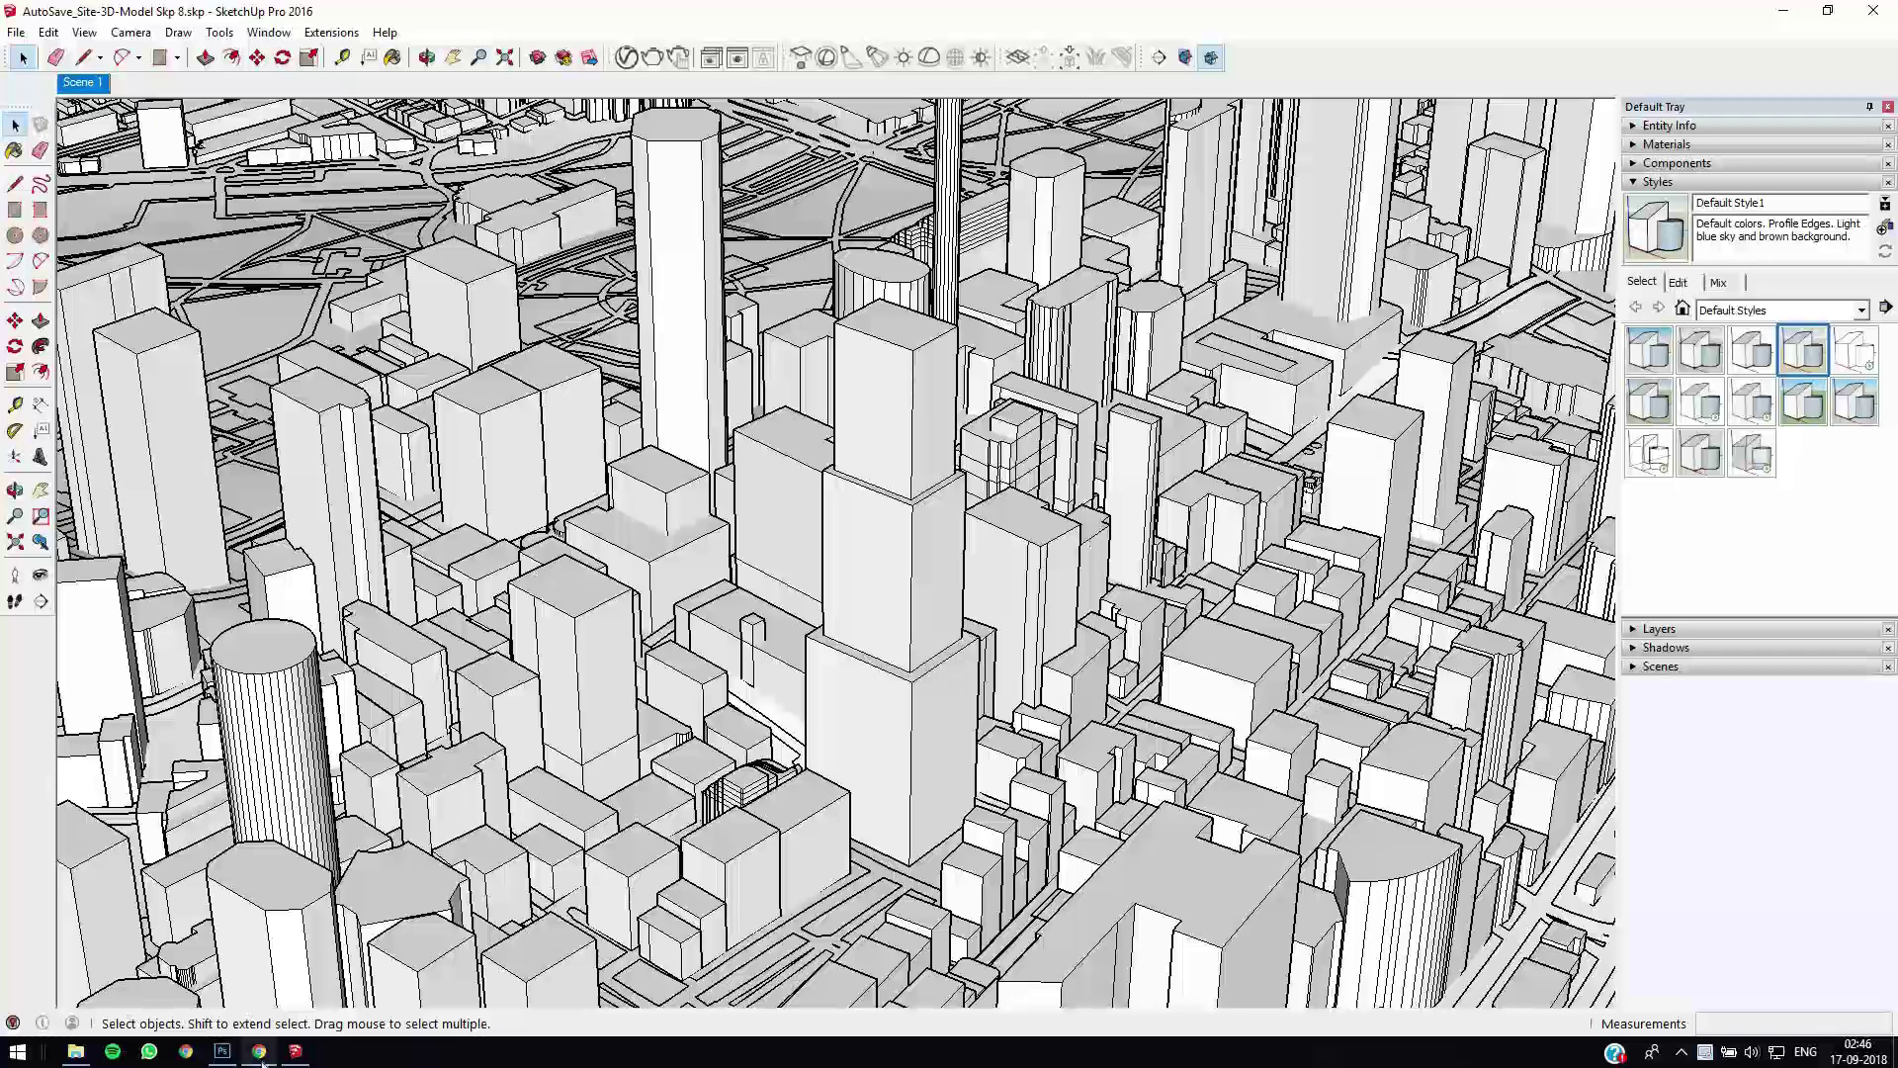
- Look over the CADMAPPER website, then return to the SketchUp city model
mouse_move(261, 1056)
left_click(158, 929)
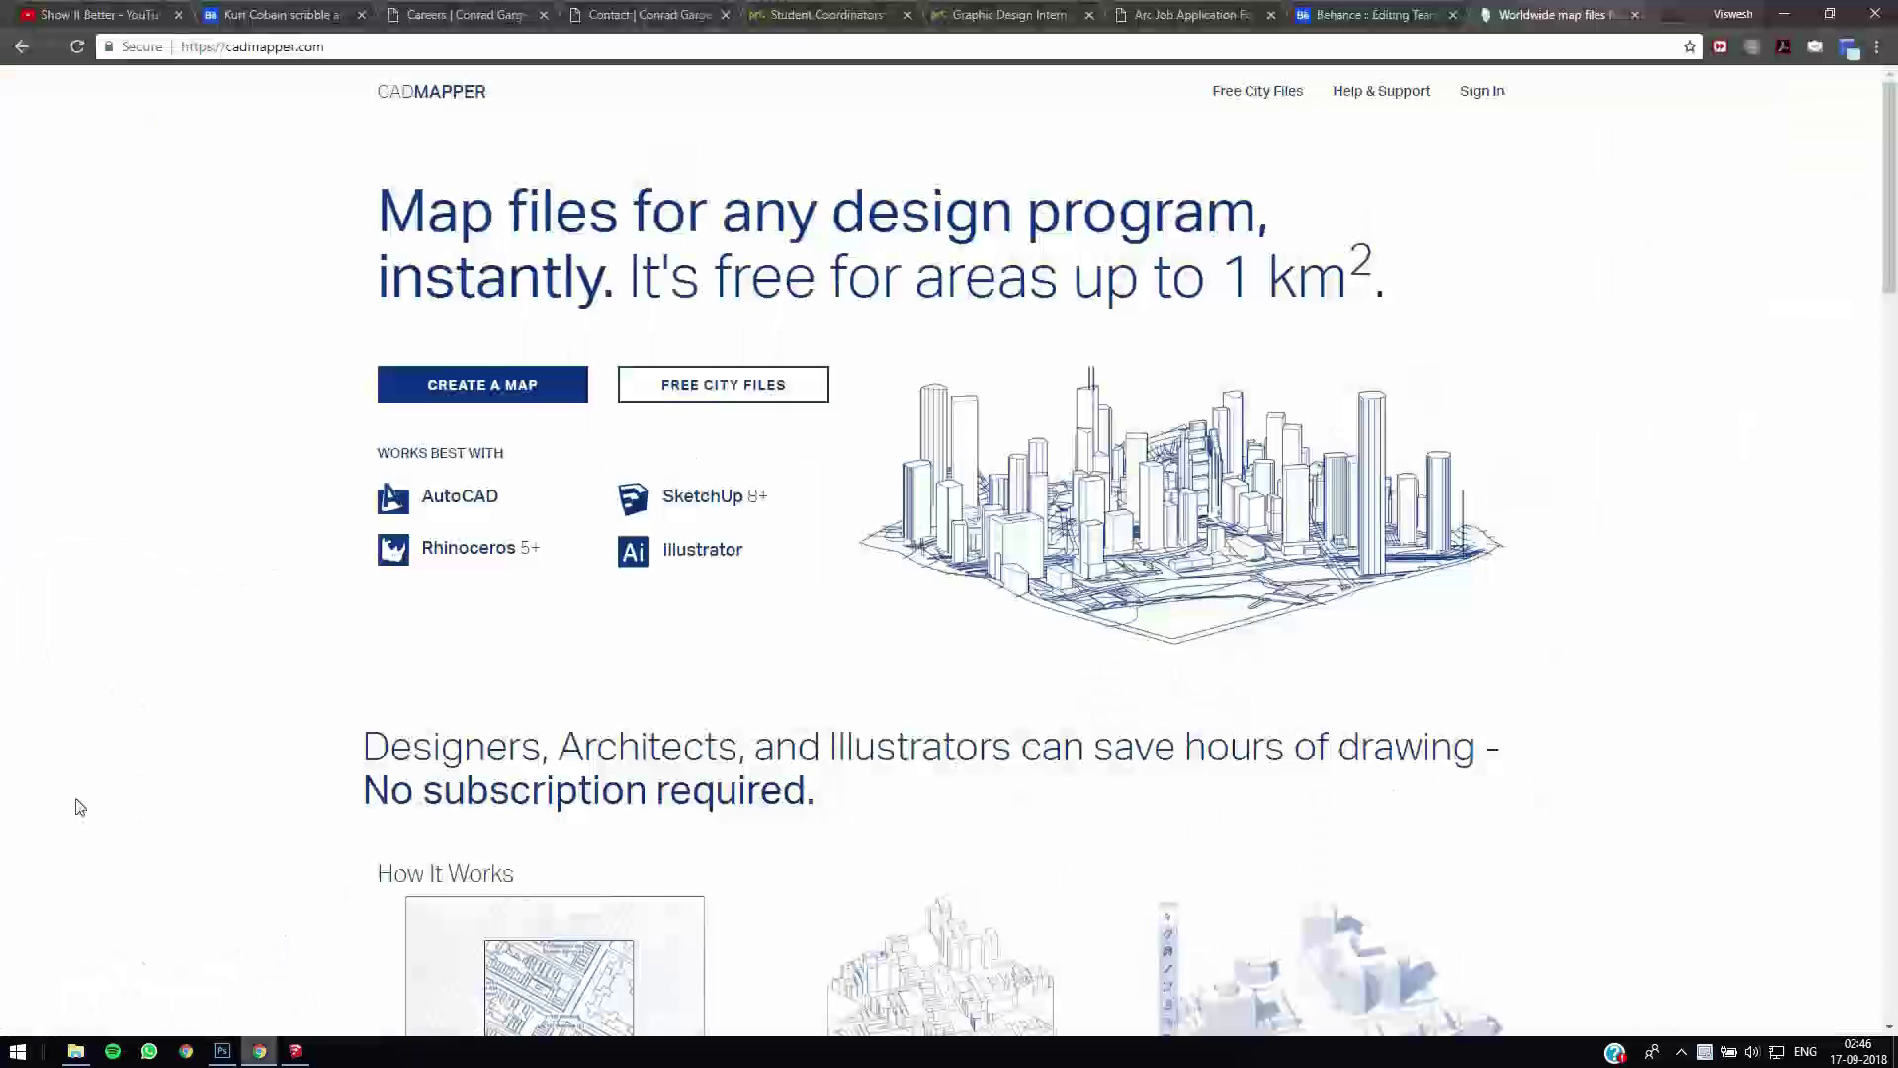
left_click(297, 1054)
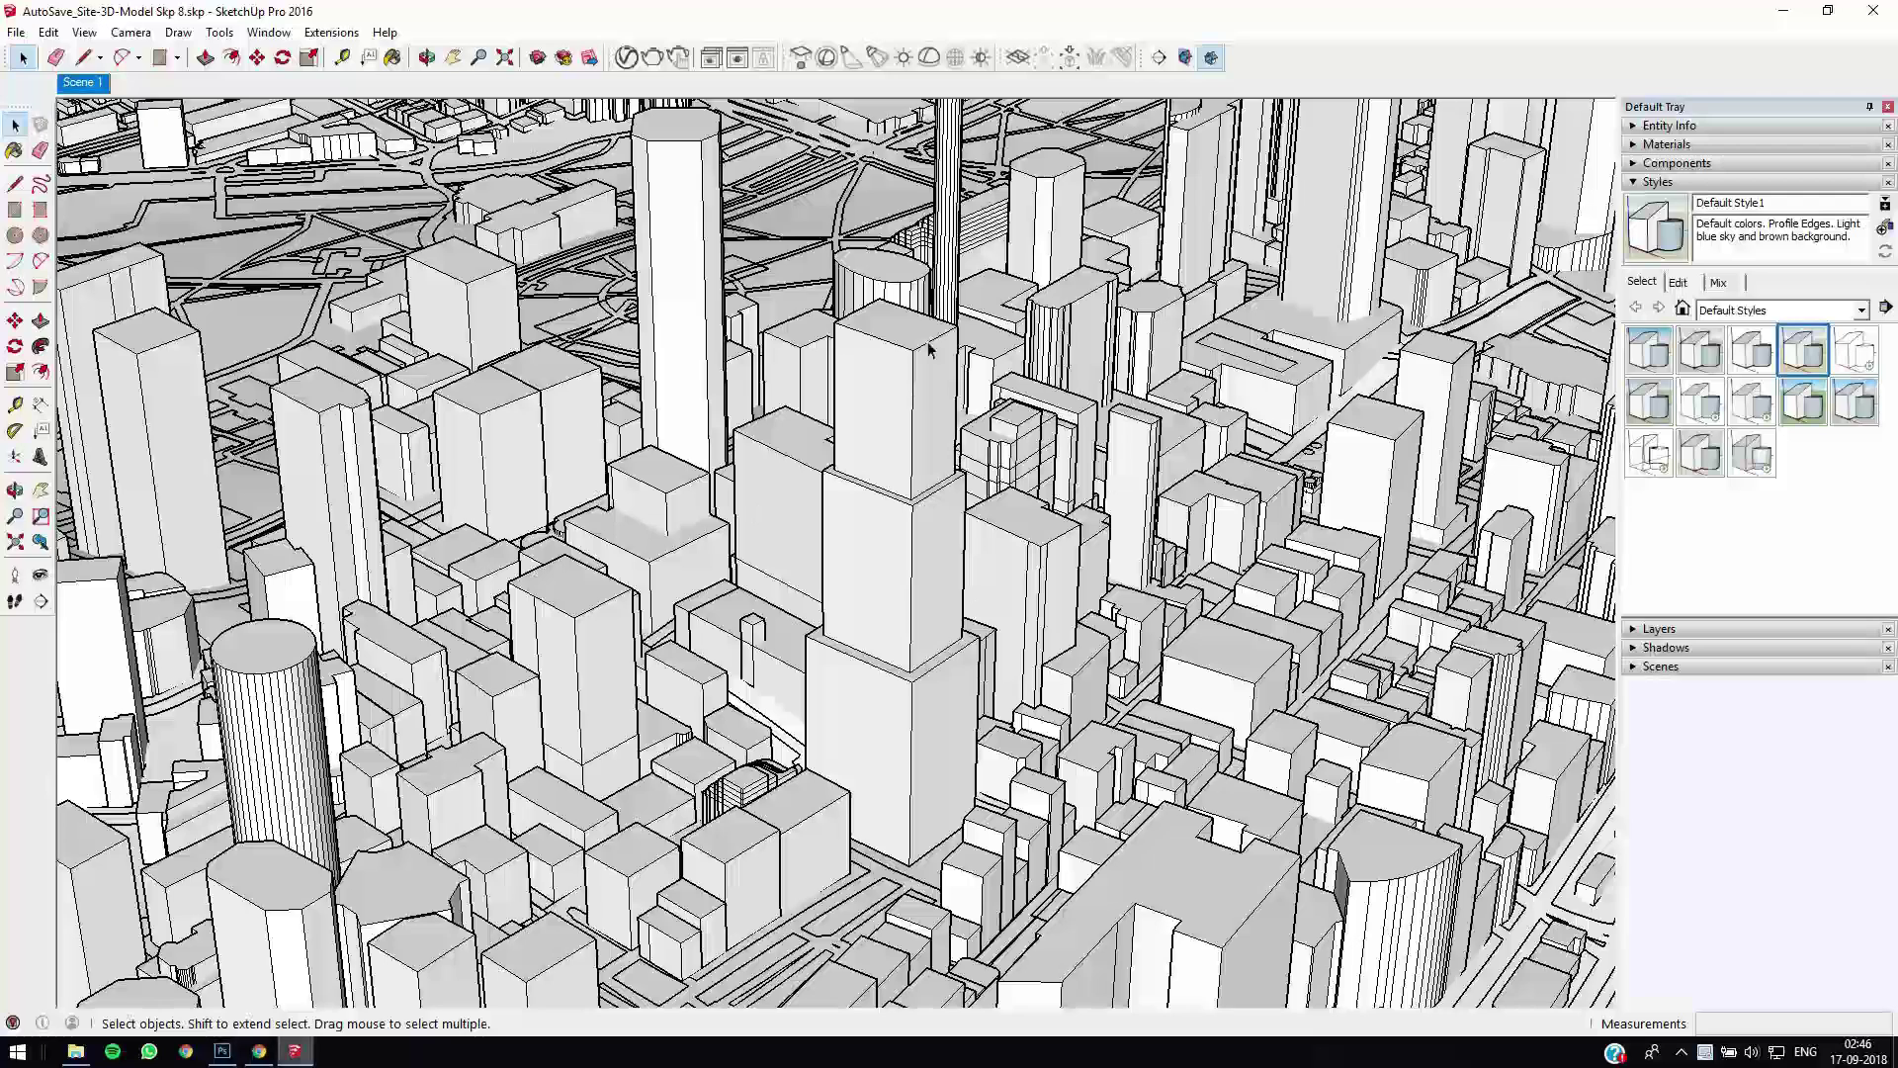
- Switch on V-Ray Material Override and set its override colour to light grey
left_click(628, 59)
left_click(622, 295)
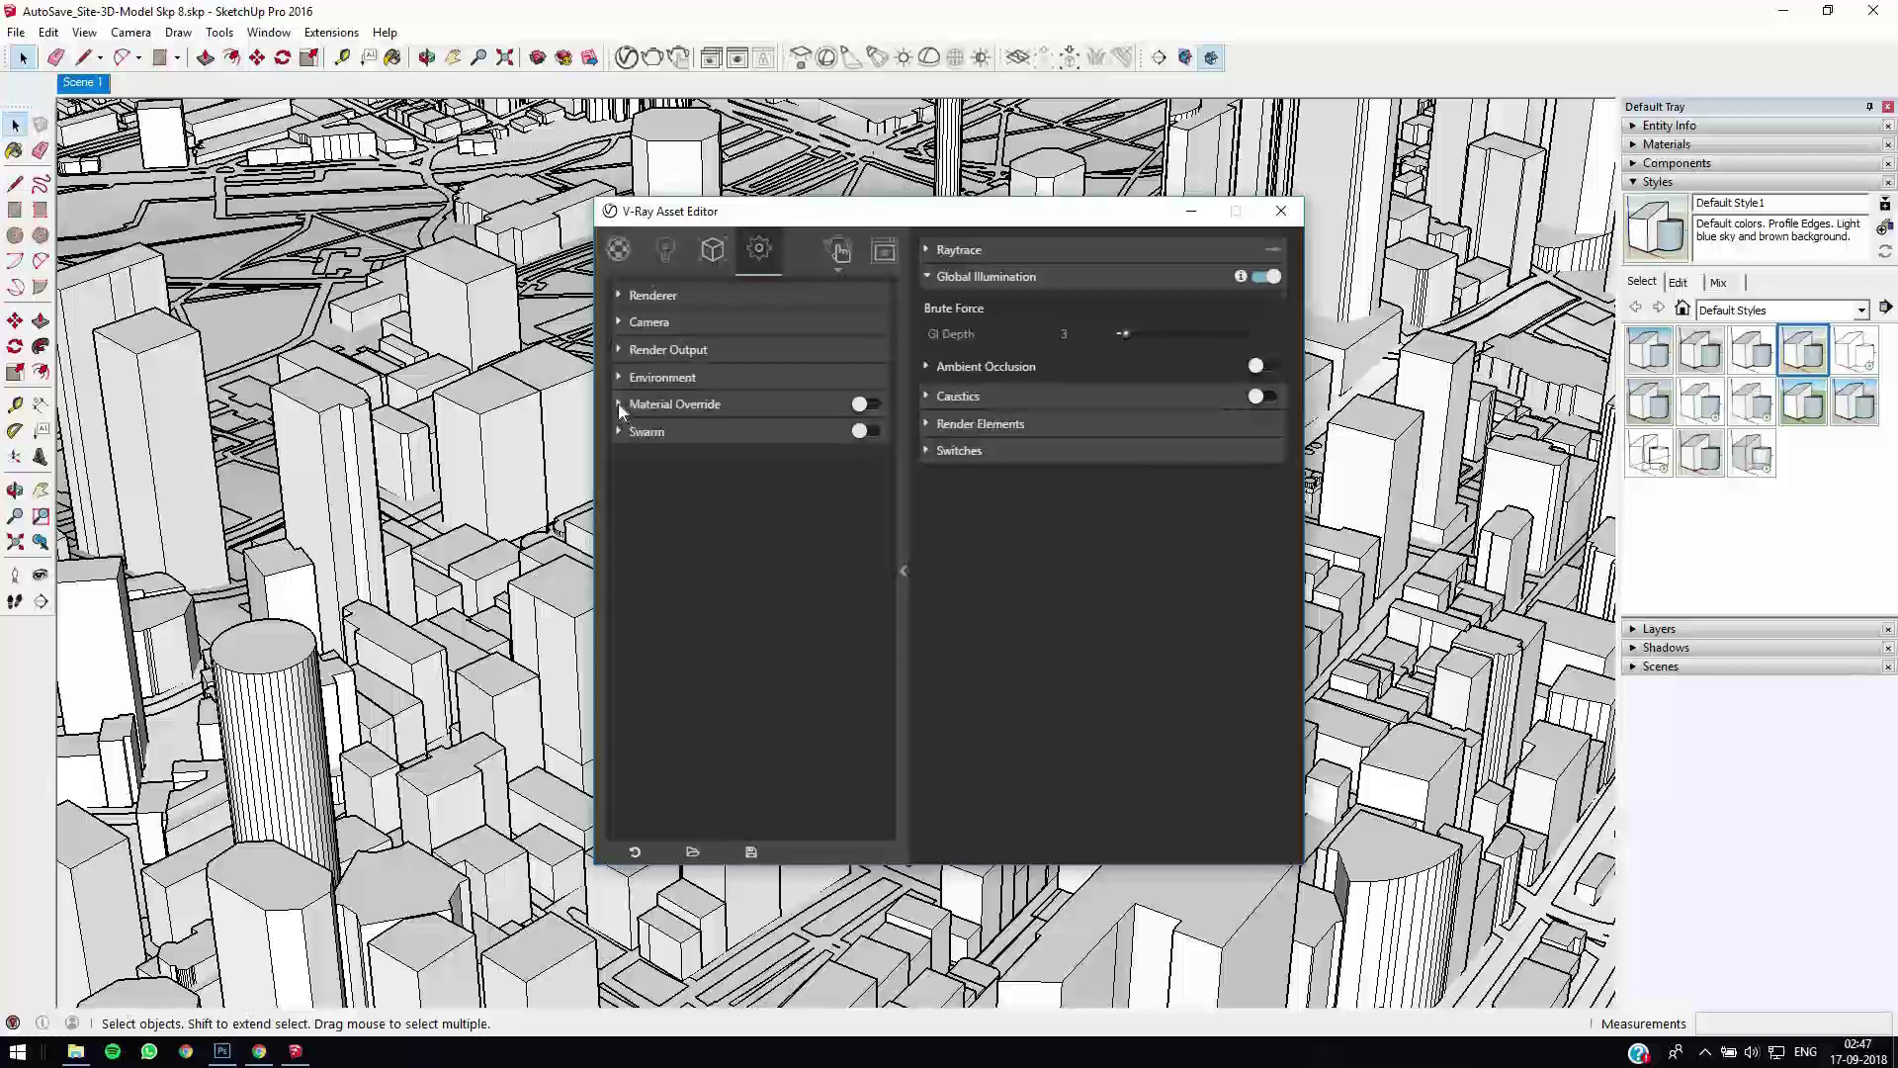
left_click(618, 403)
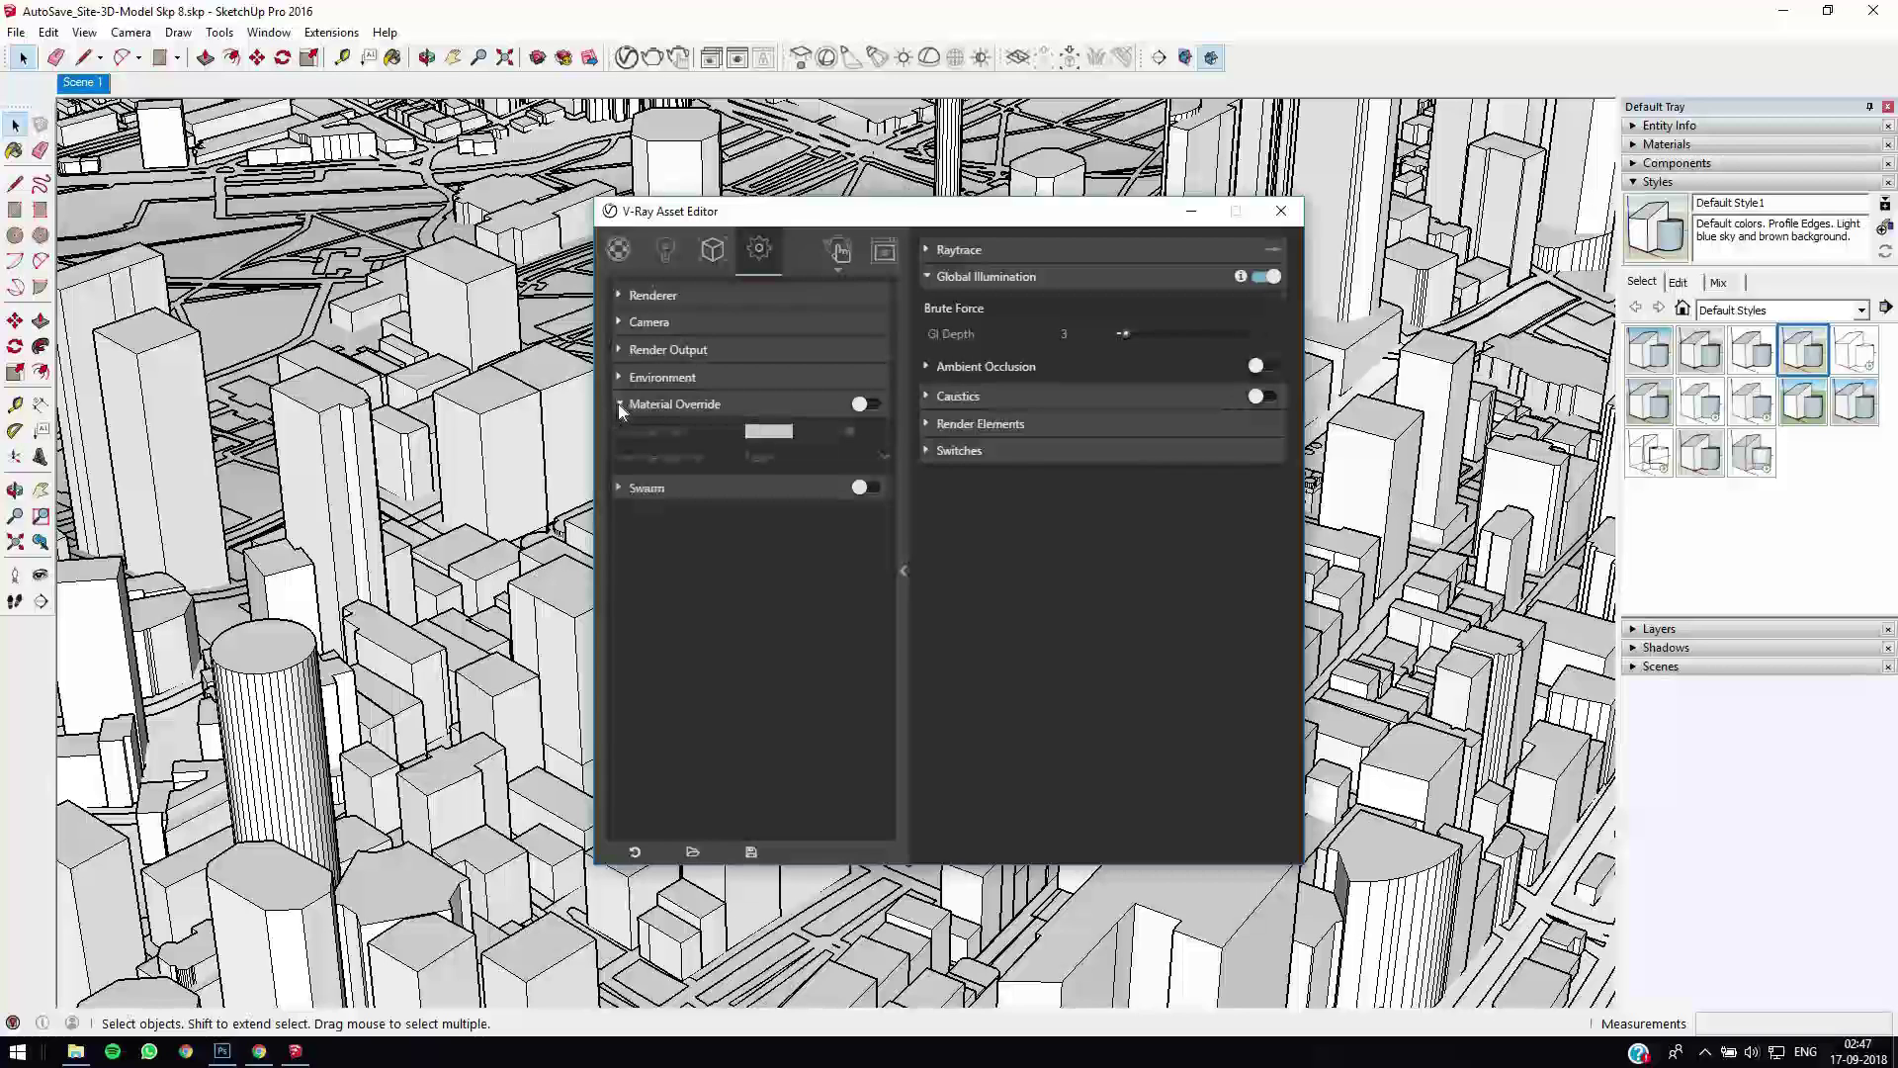
left_click(859, 406)
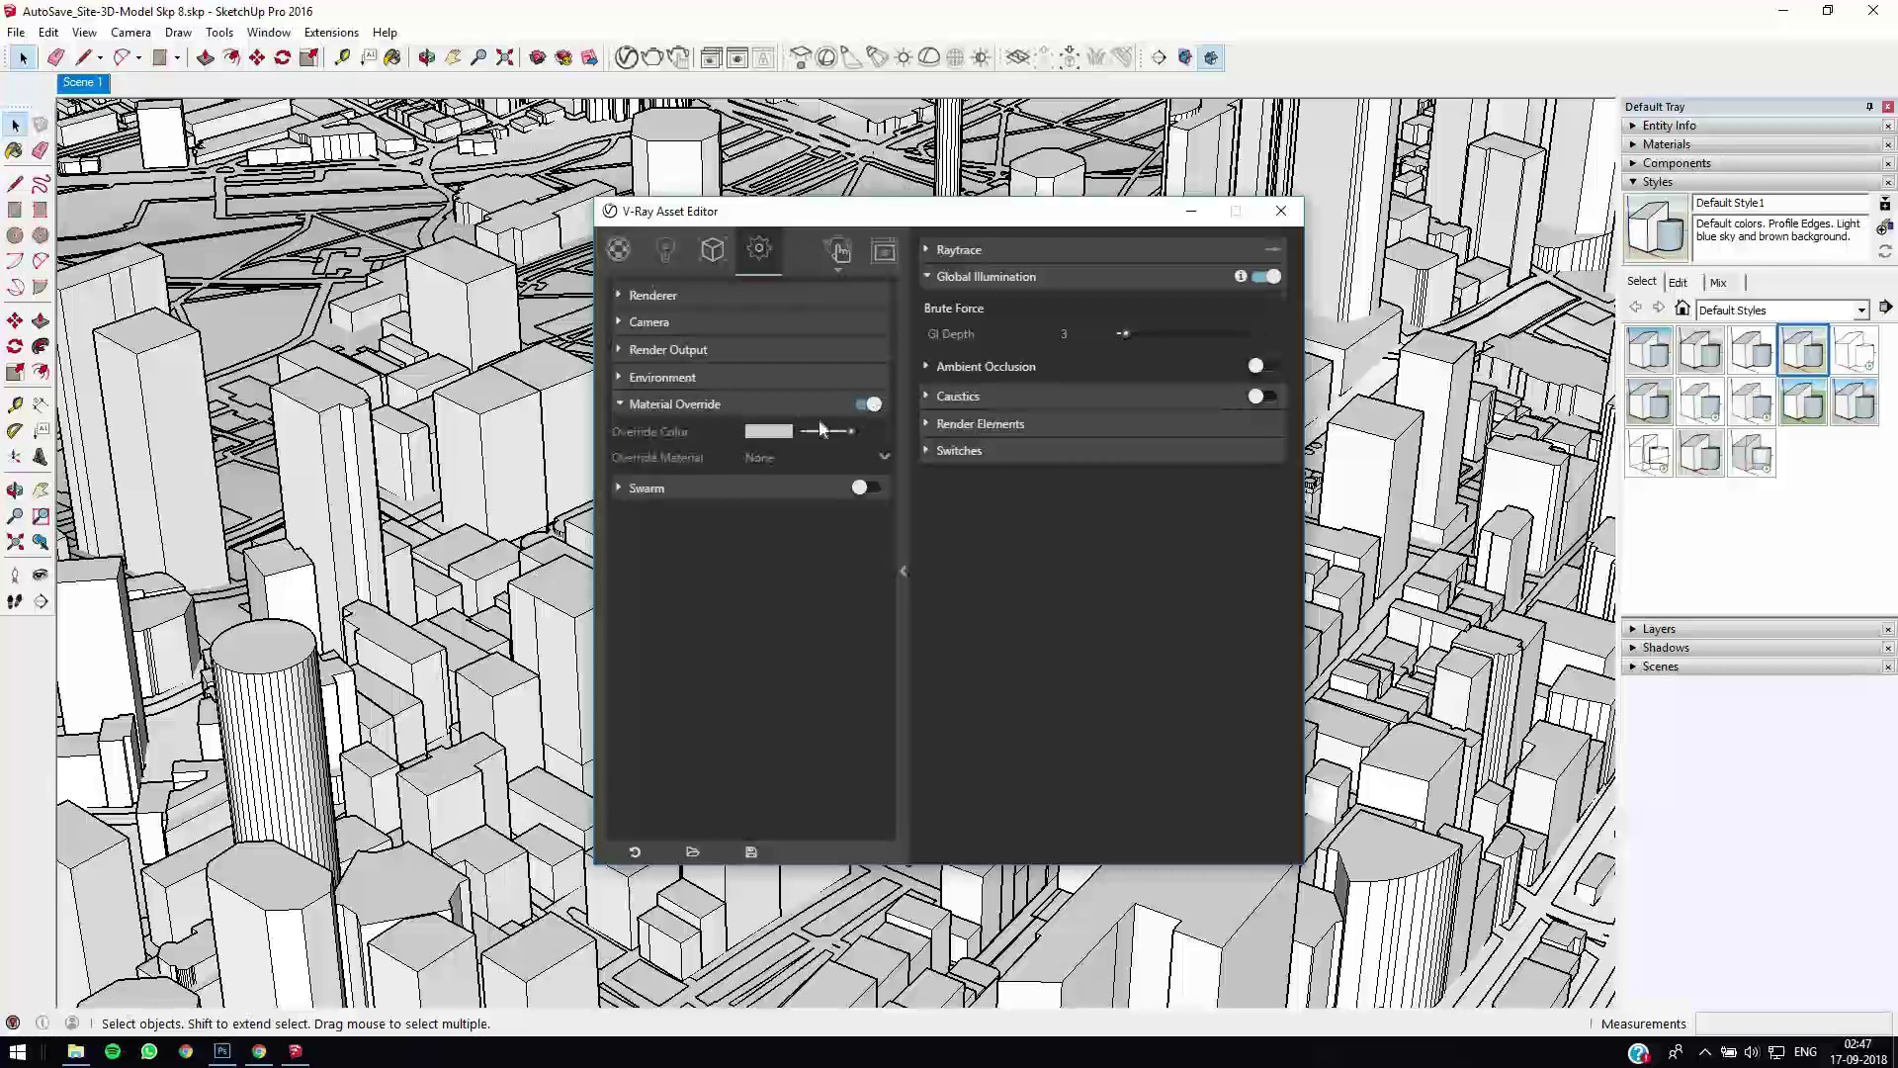
left_click(764, 433)
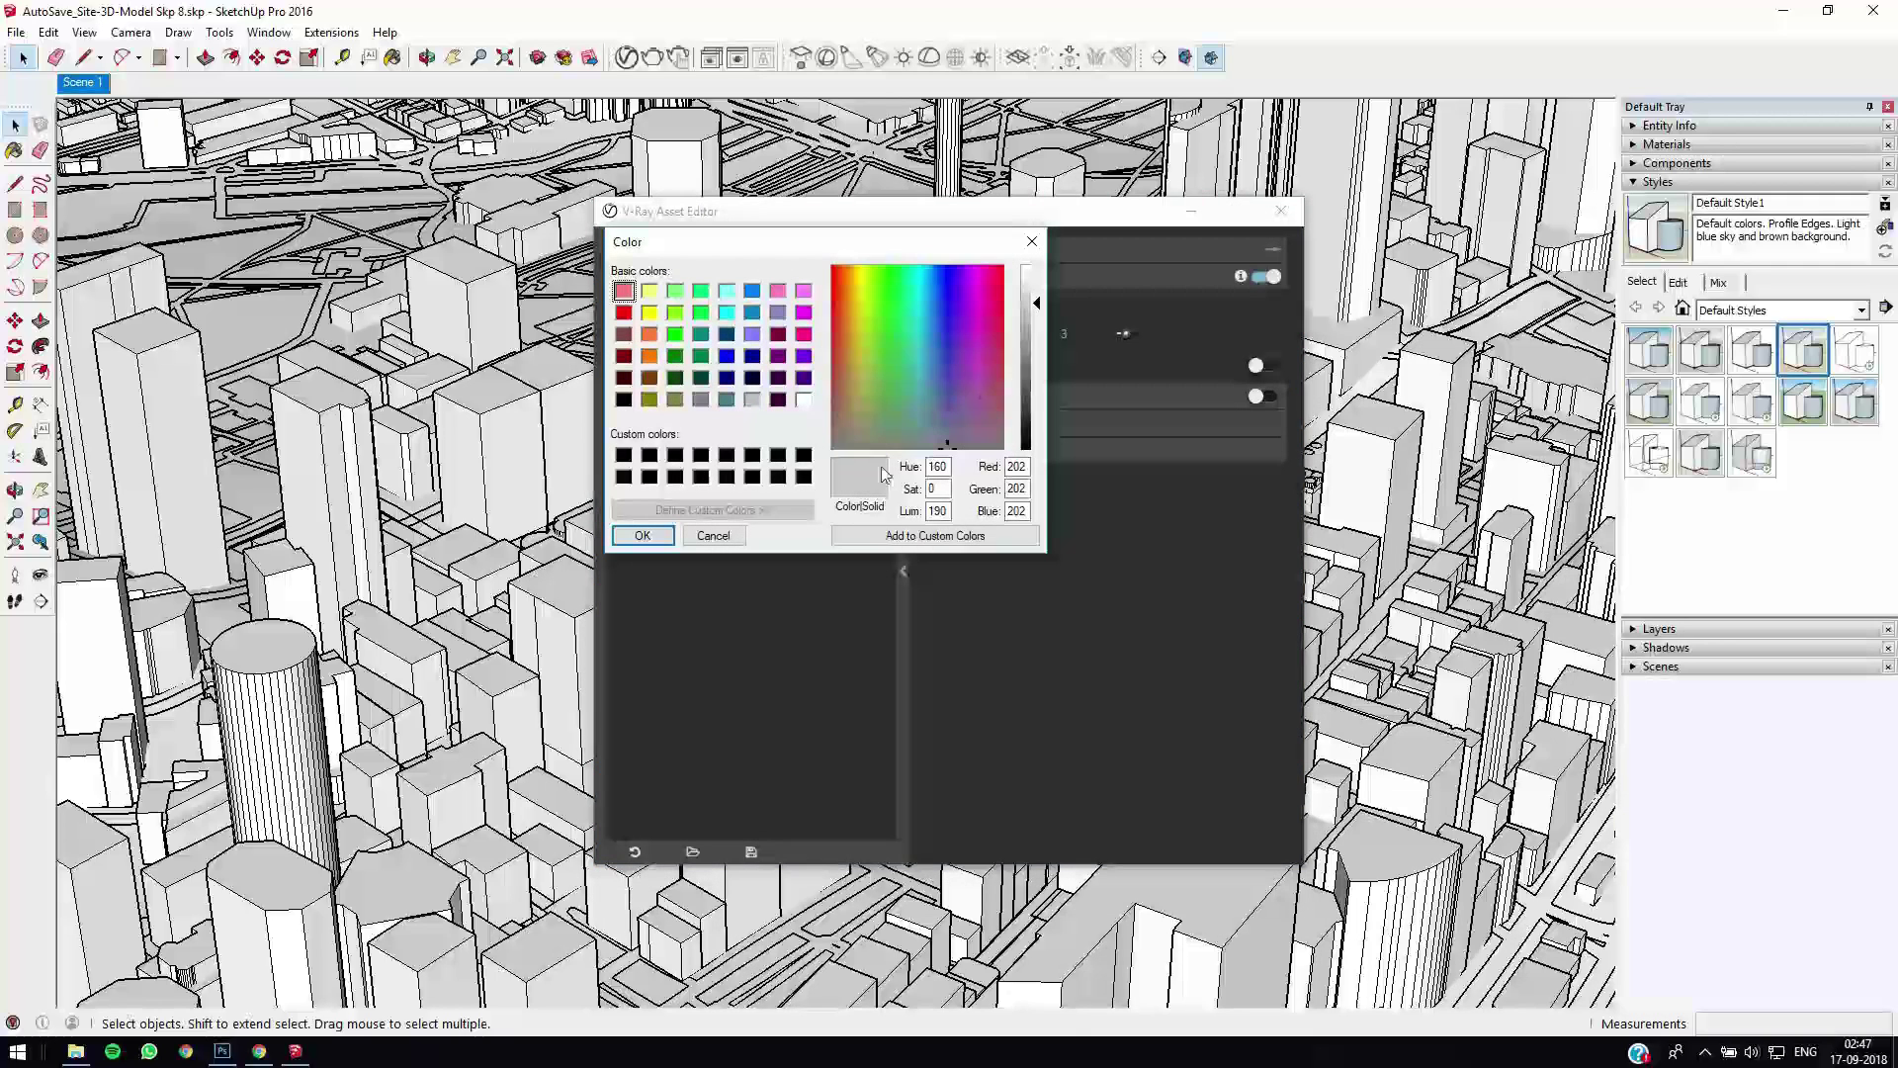
left_click_drag(1038, 308, 1039, 309)
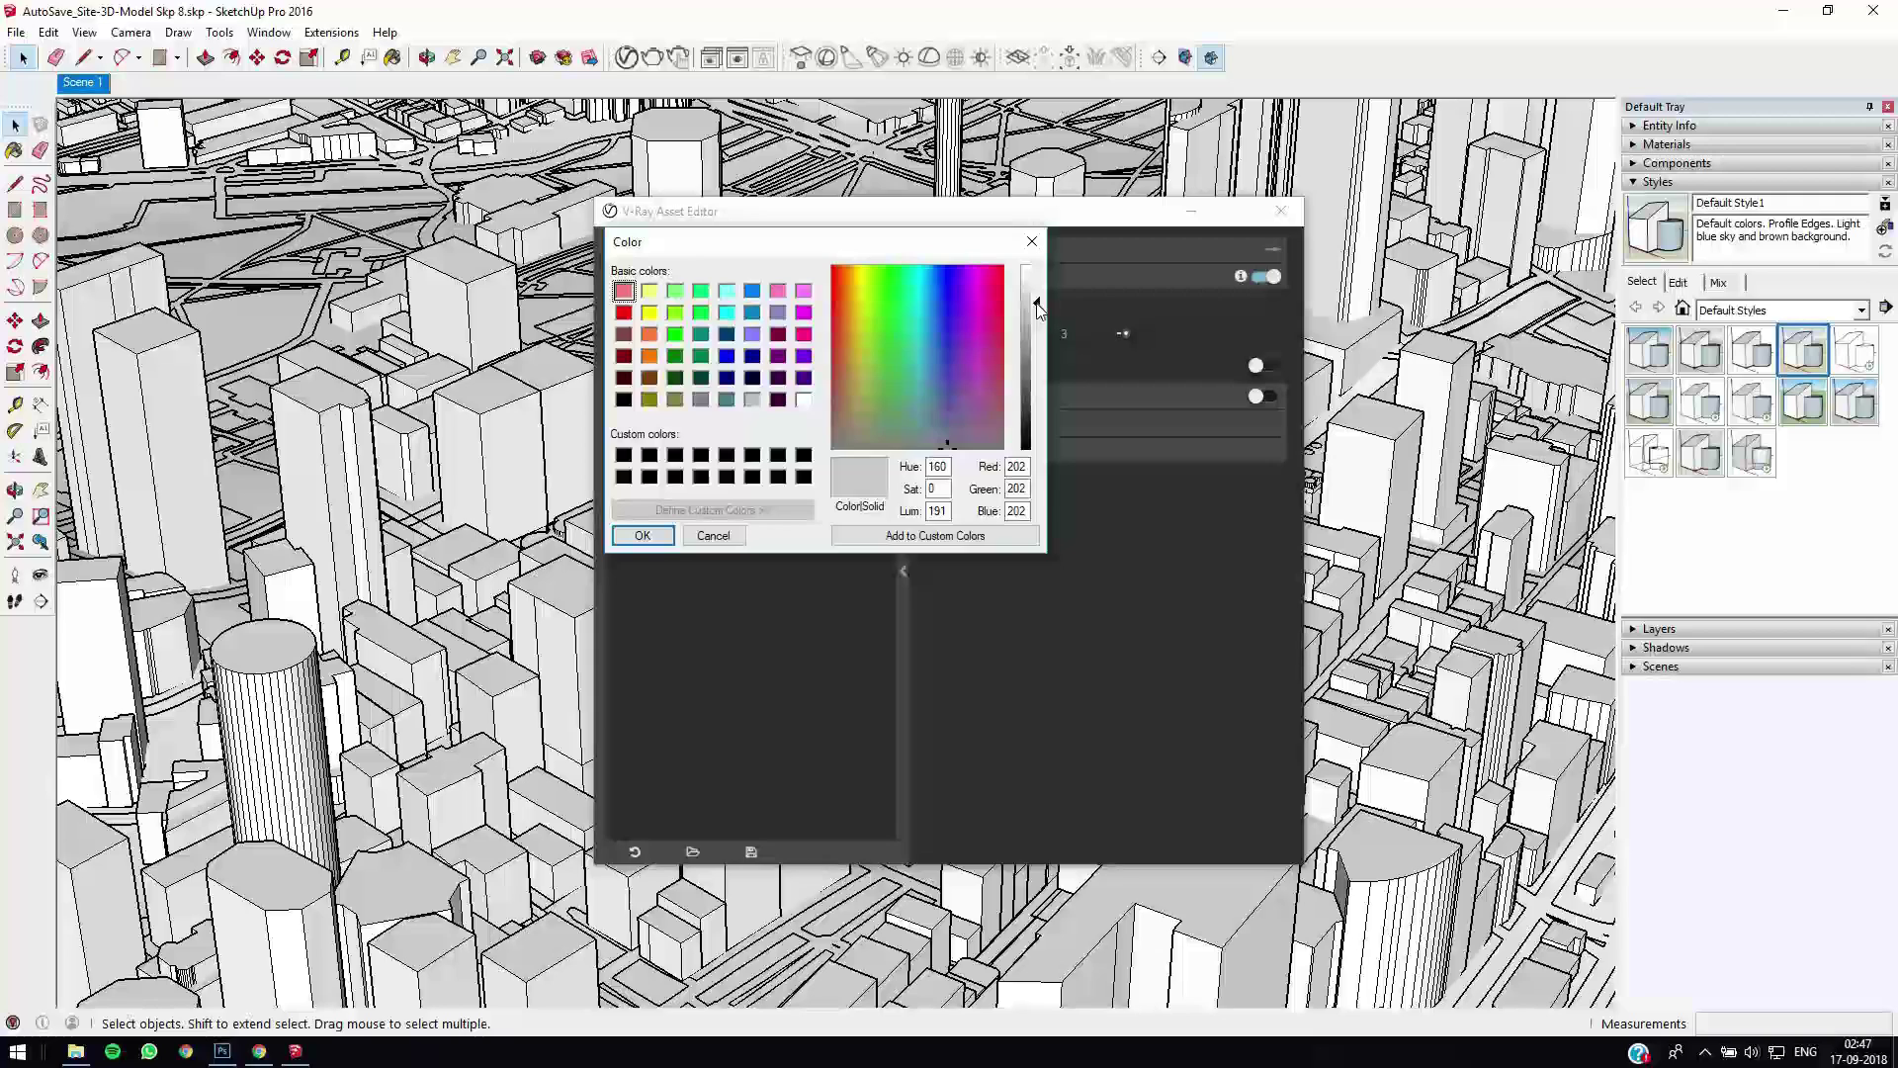
left_click(719, 537)
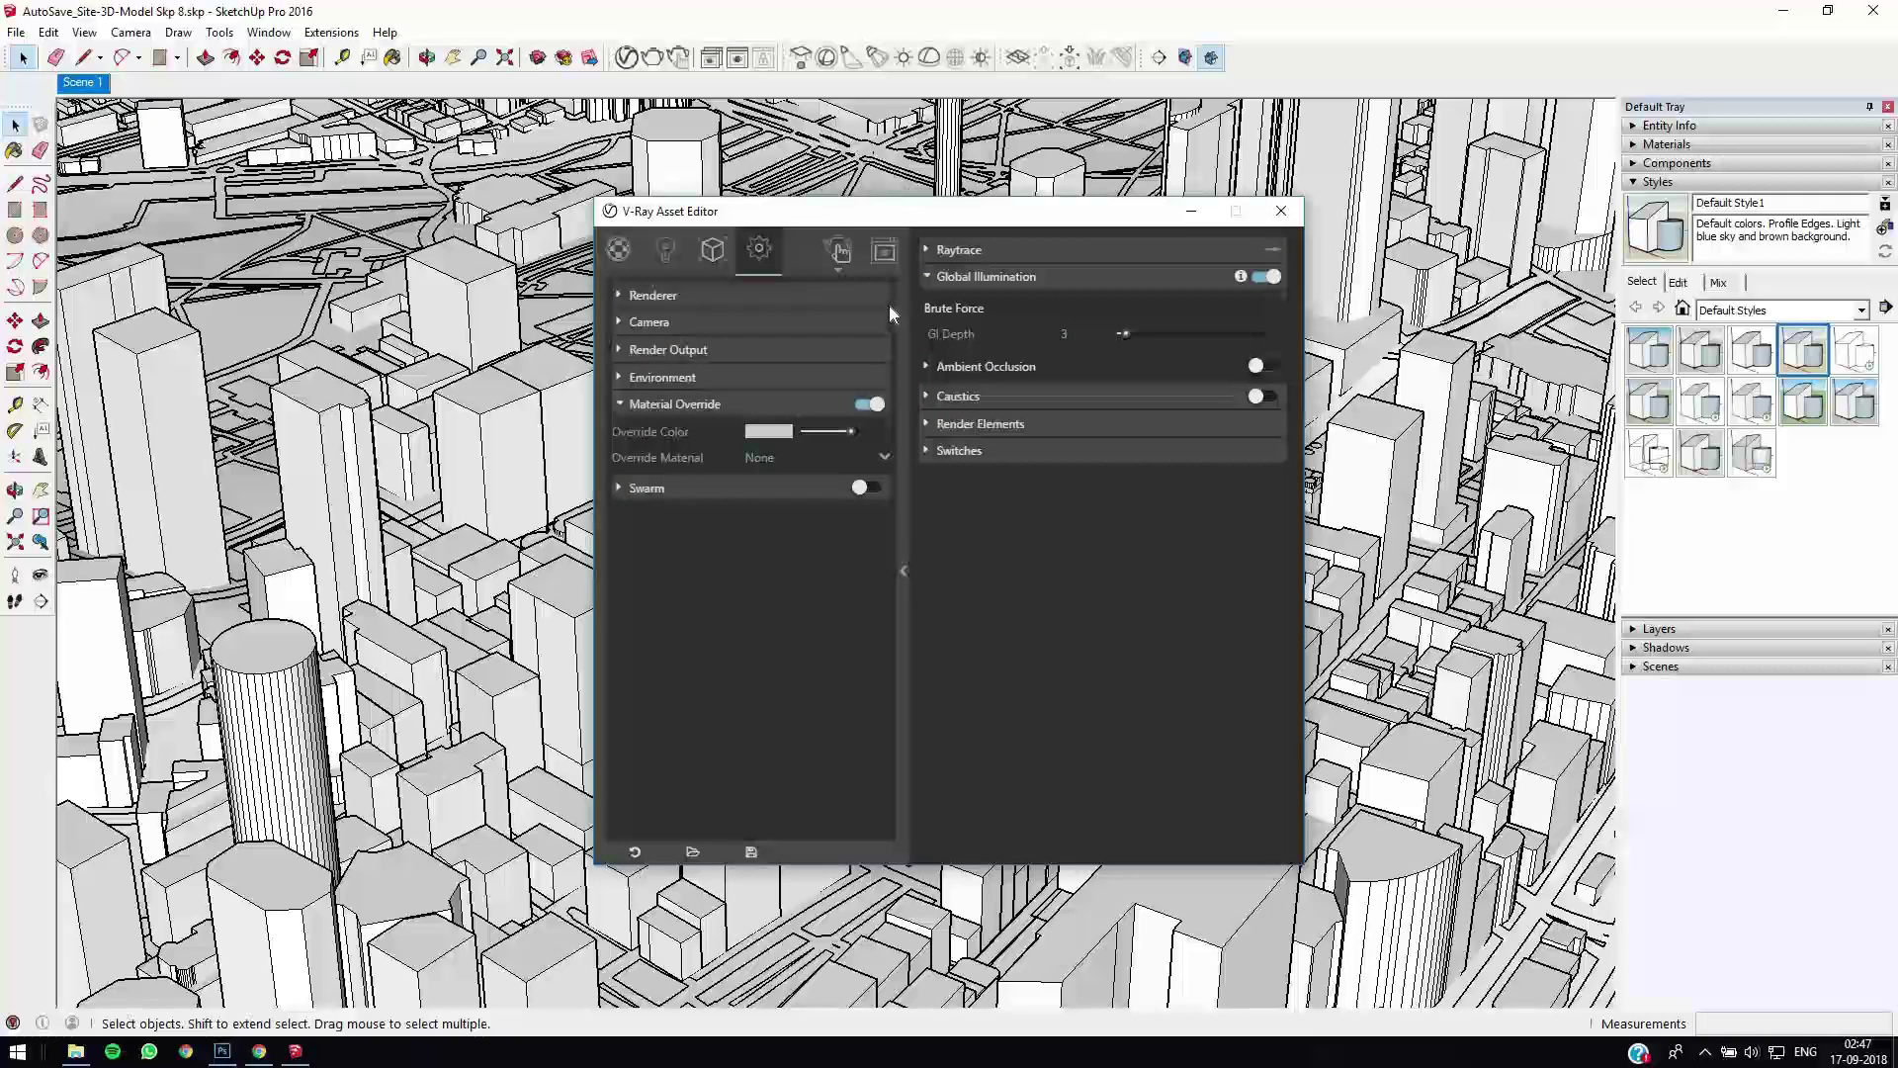
- Turn on the Ambient Occlusion toggle under V-Ray's Global Illumination settings
left_click(927, 277)
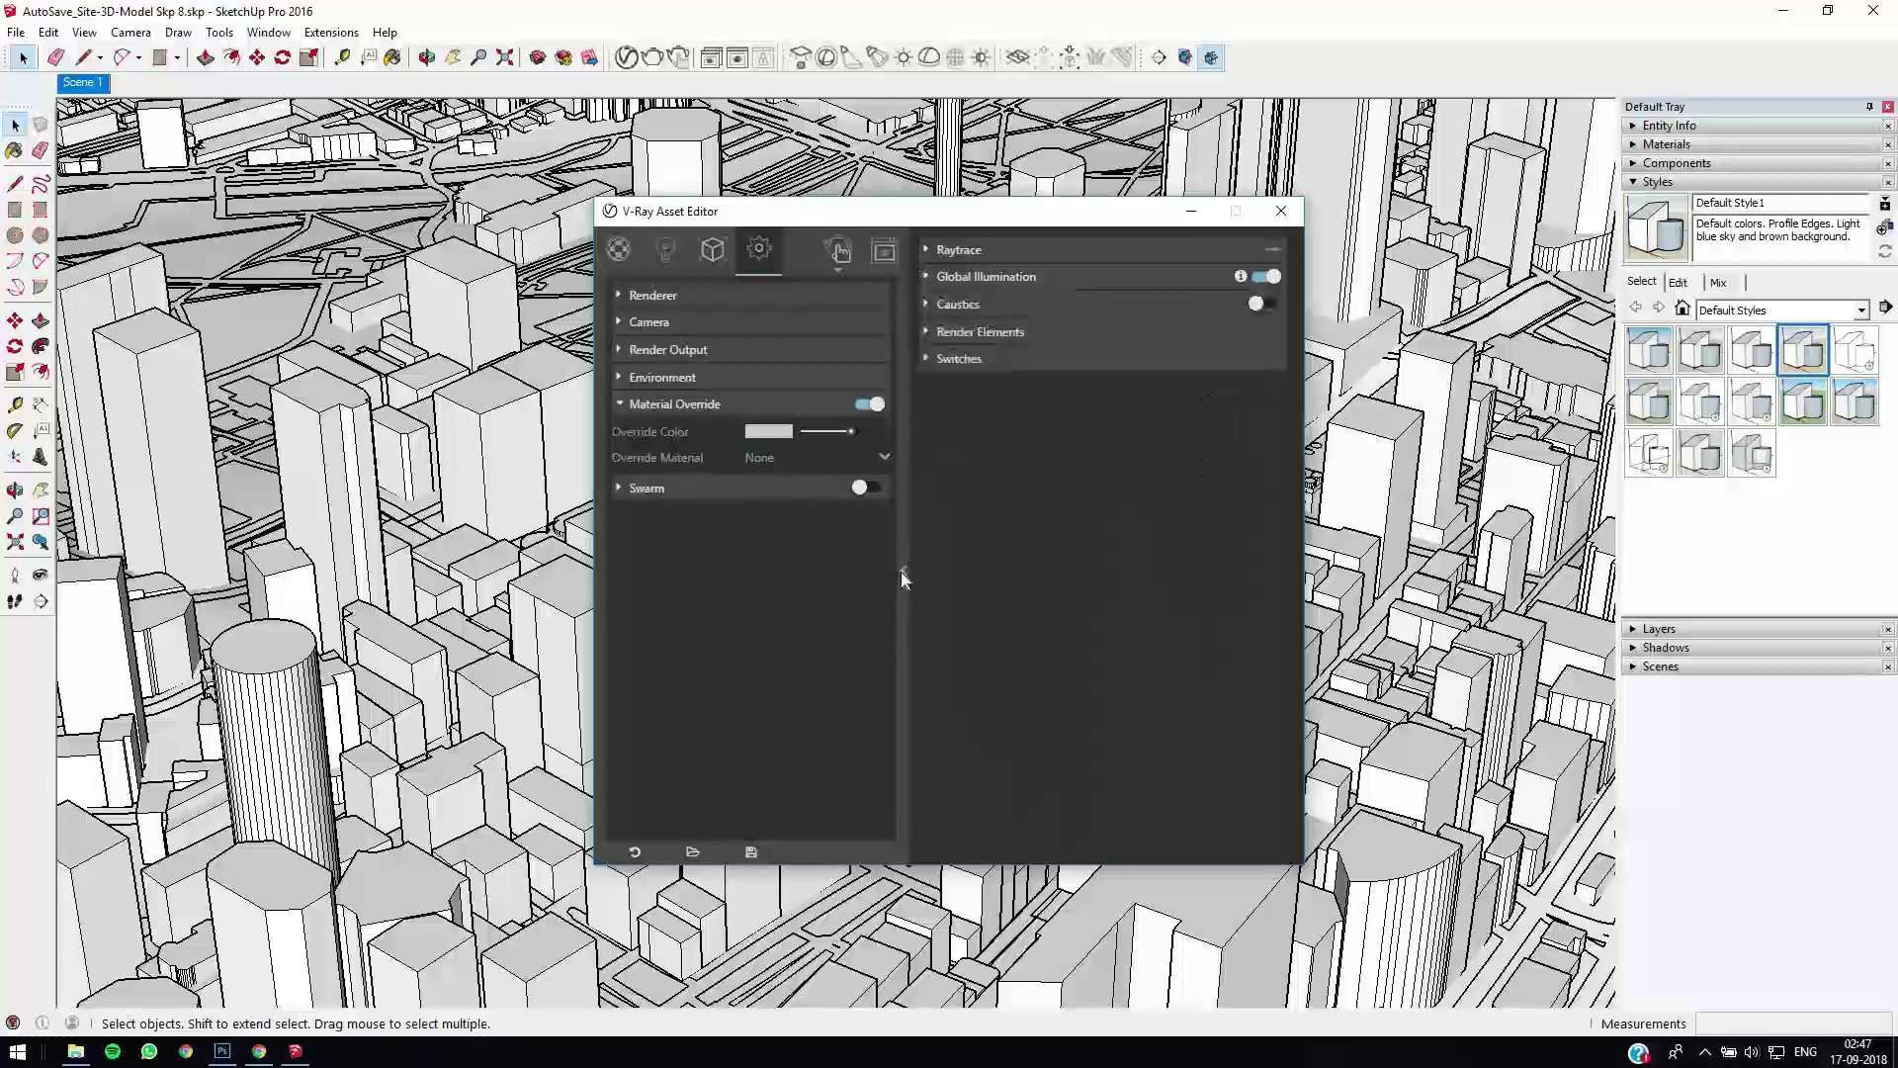
left_click(903, 571)
left_click(902, 571)
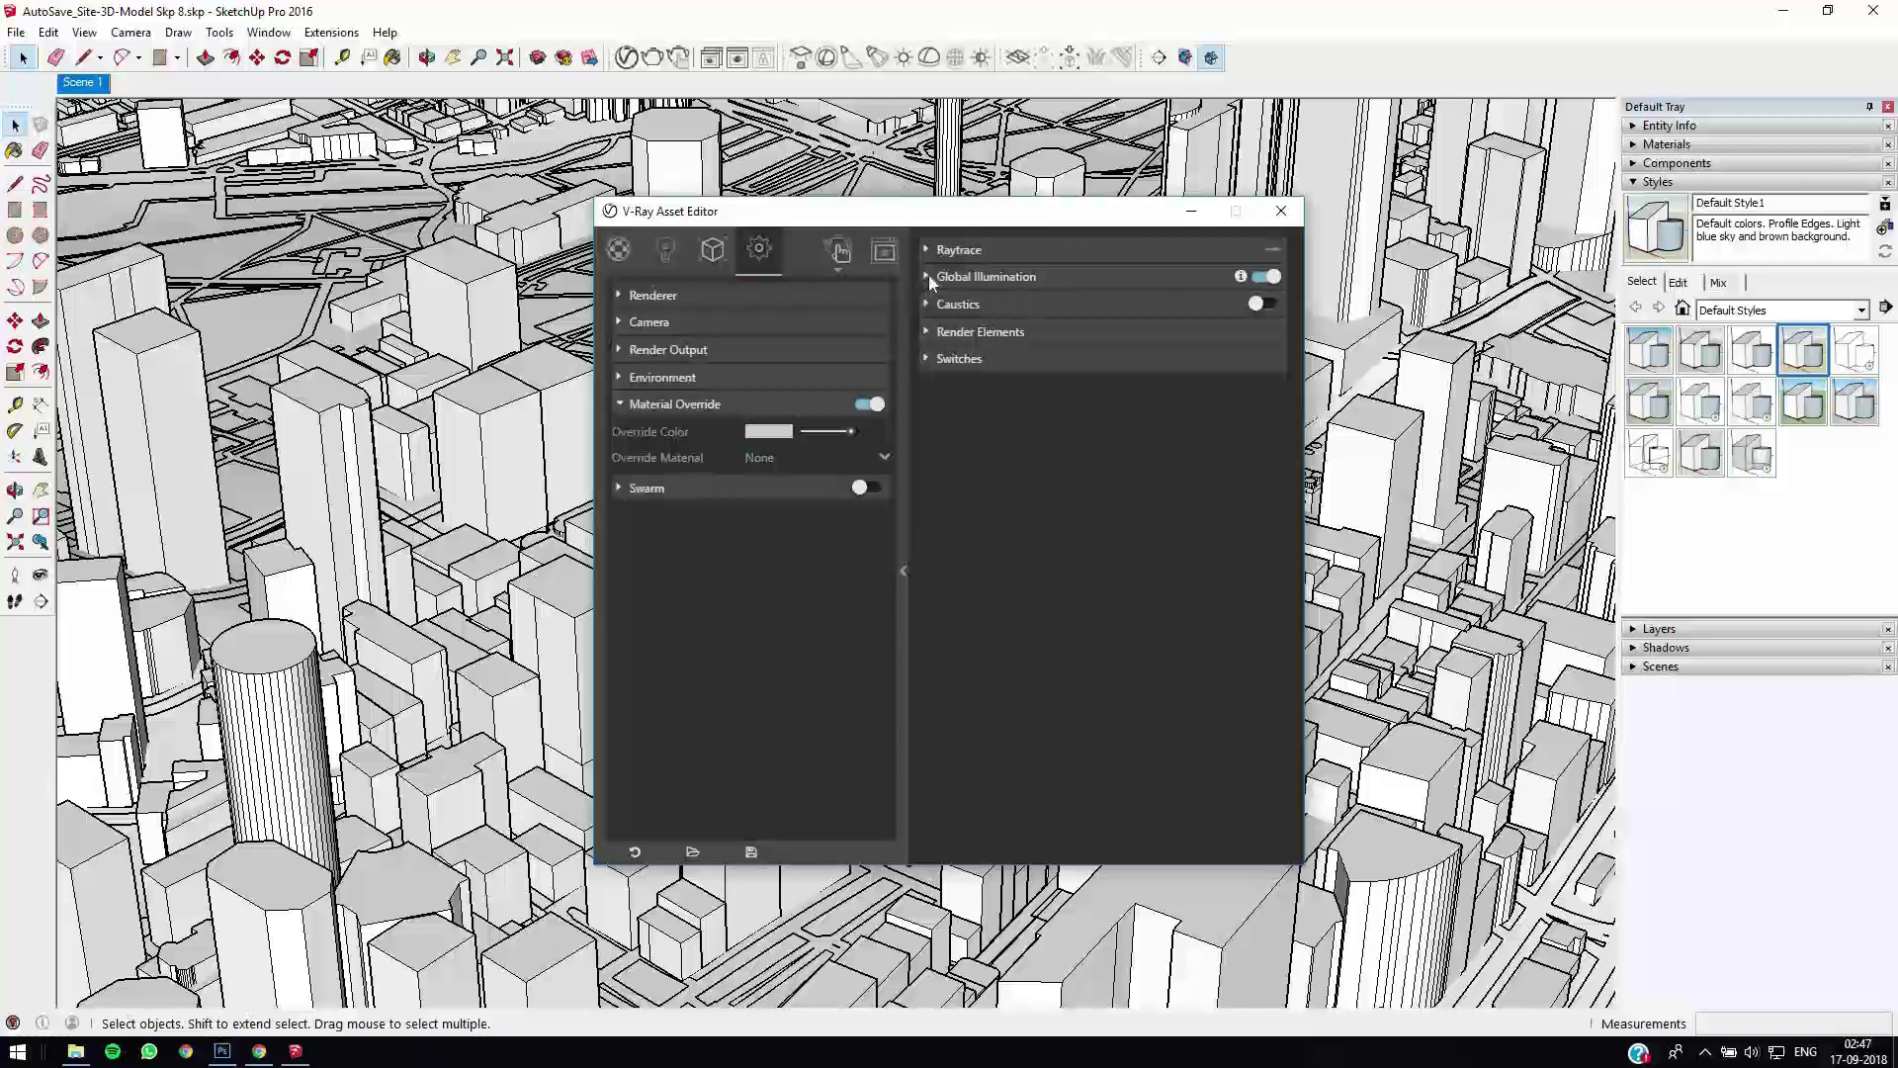
left_click(929, 276)
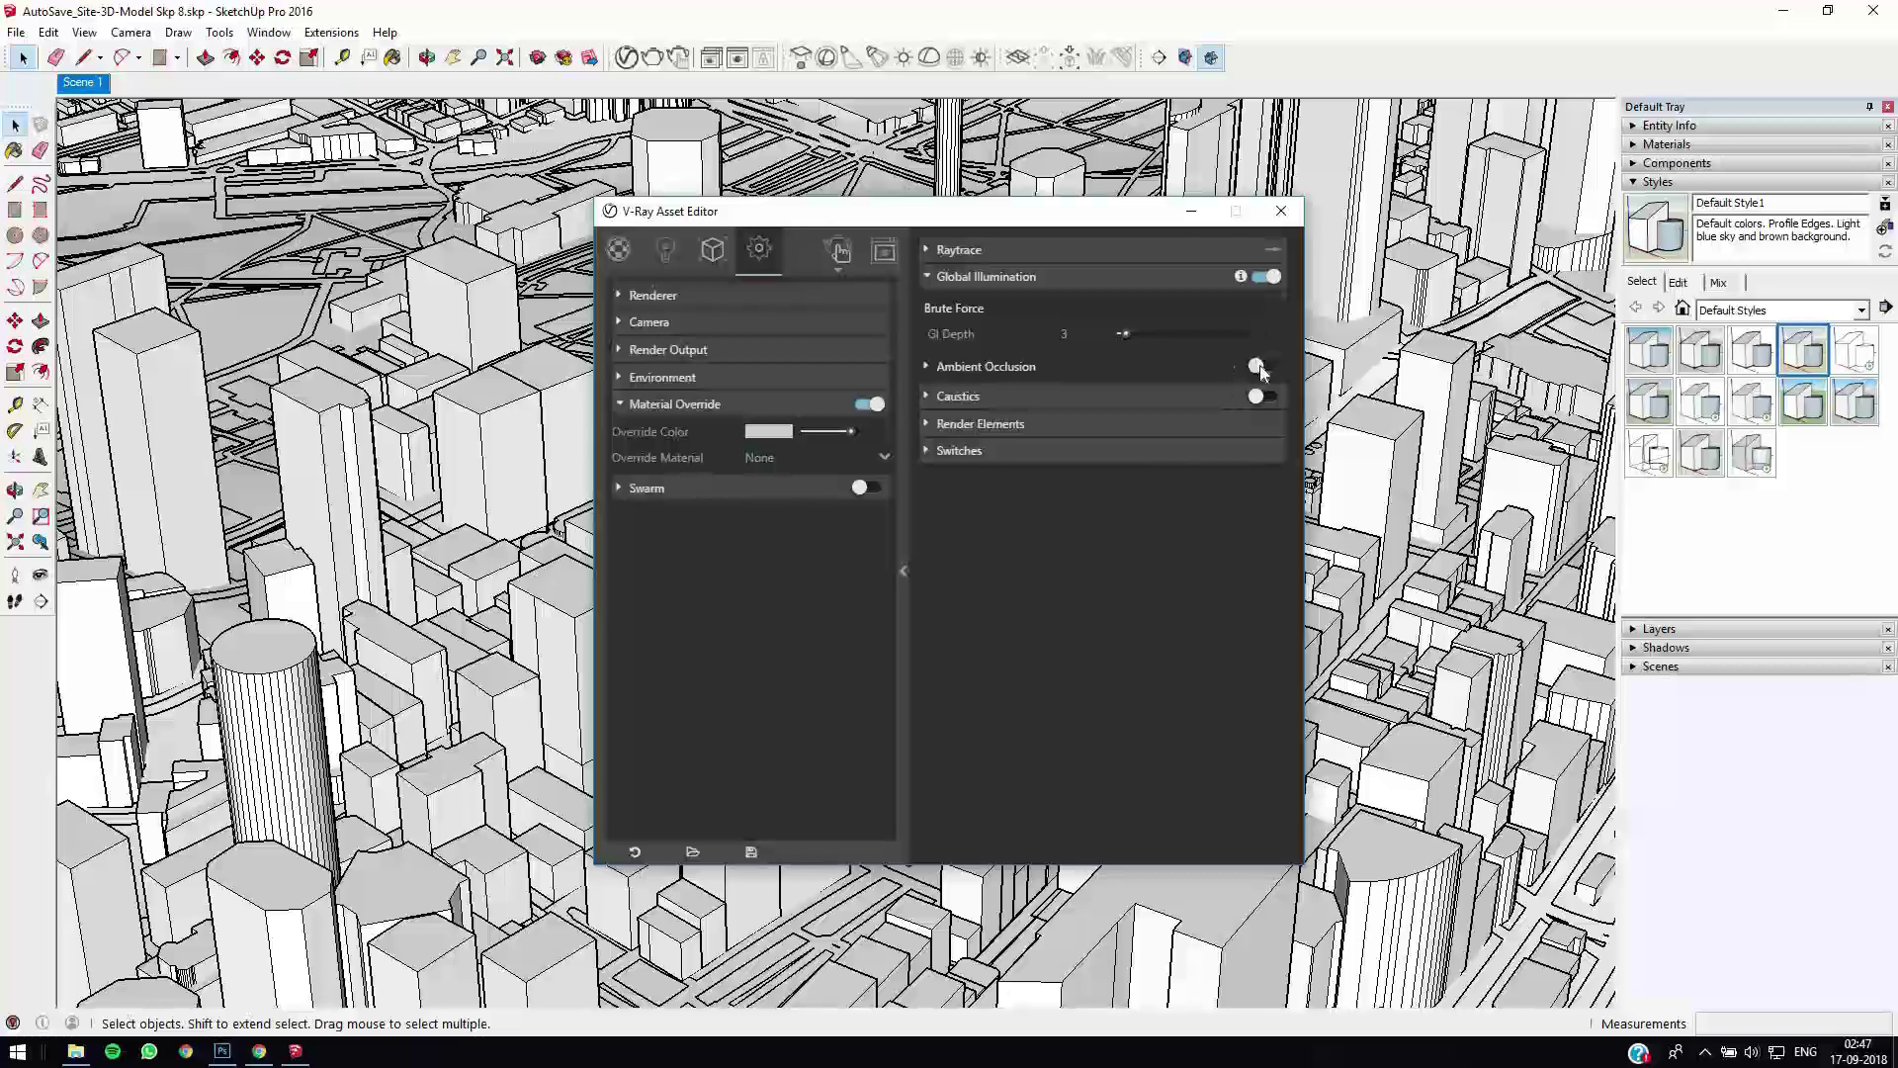
left_click(1259, 367)
- Render the current city view in V-Ray as a grey clay image, then close the frame buffer
left_click(1282, 212)
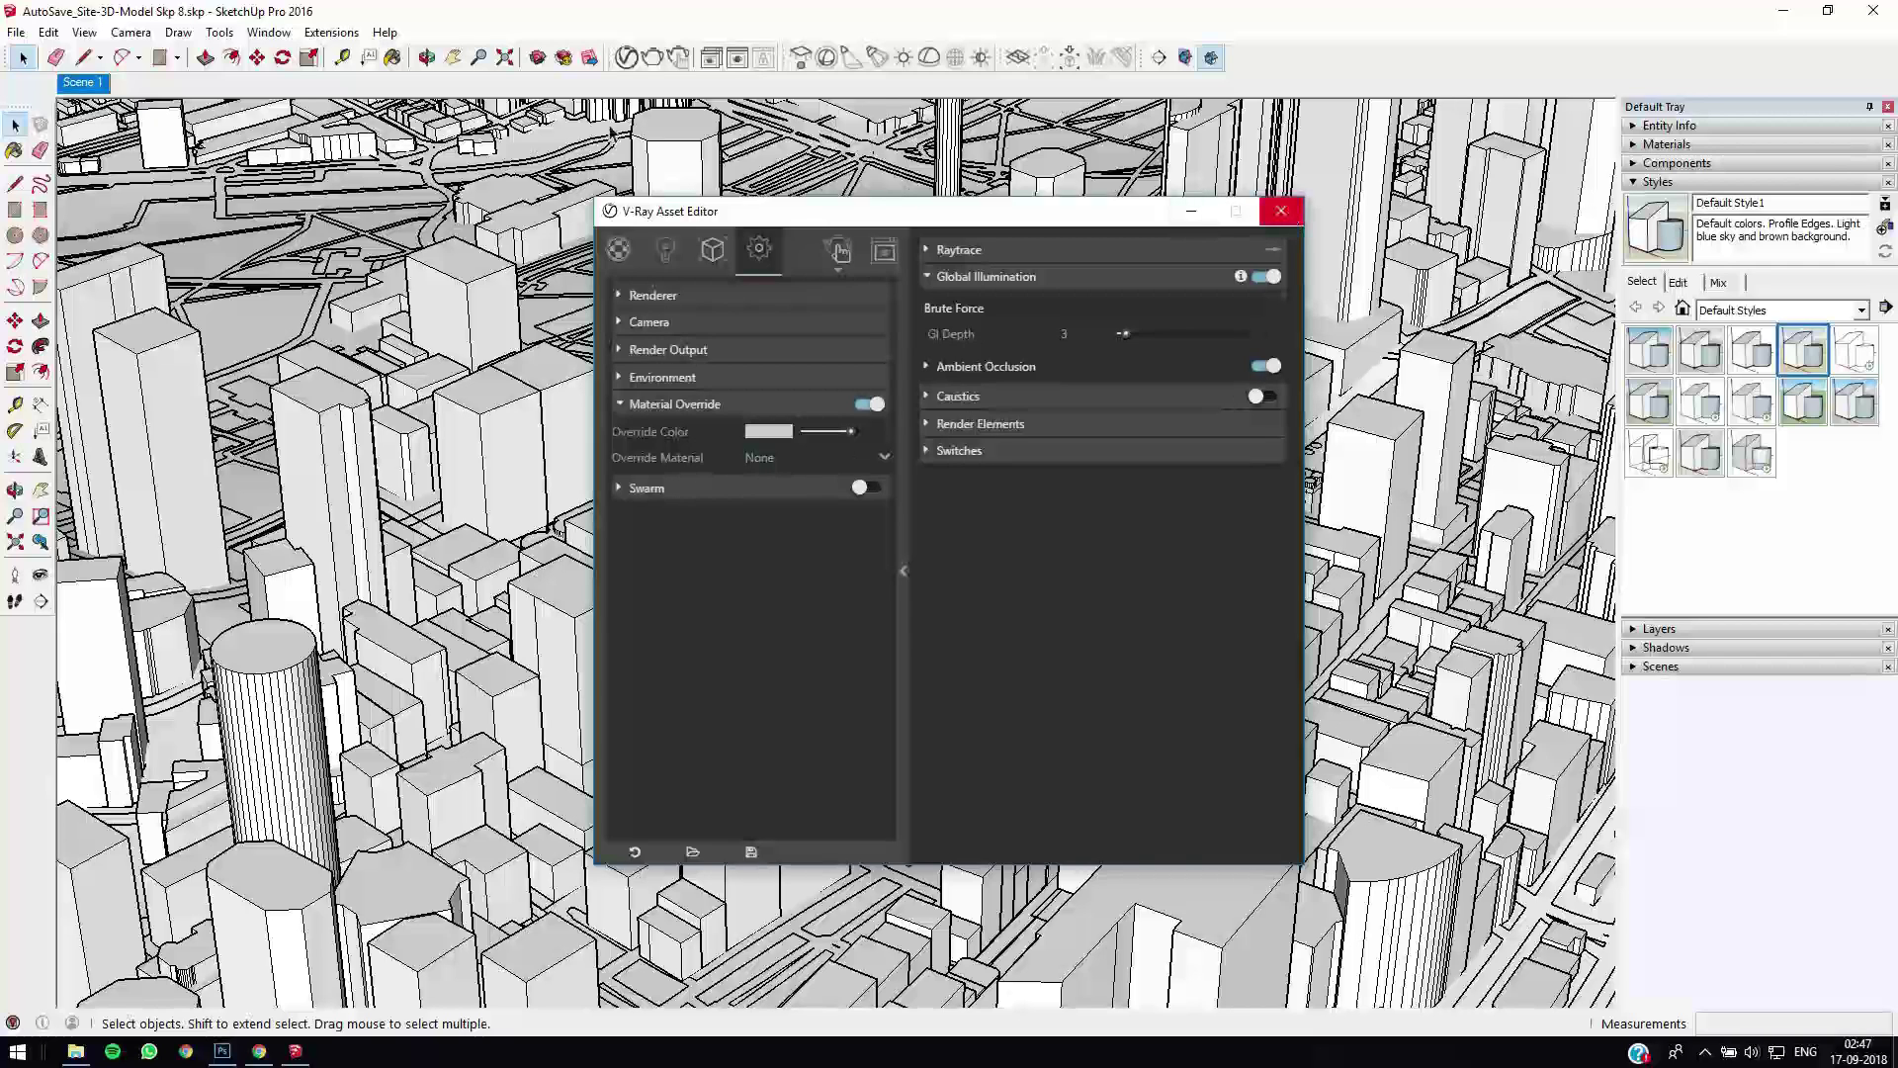
left_click(652, 61)
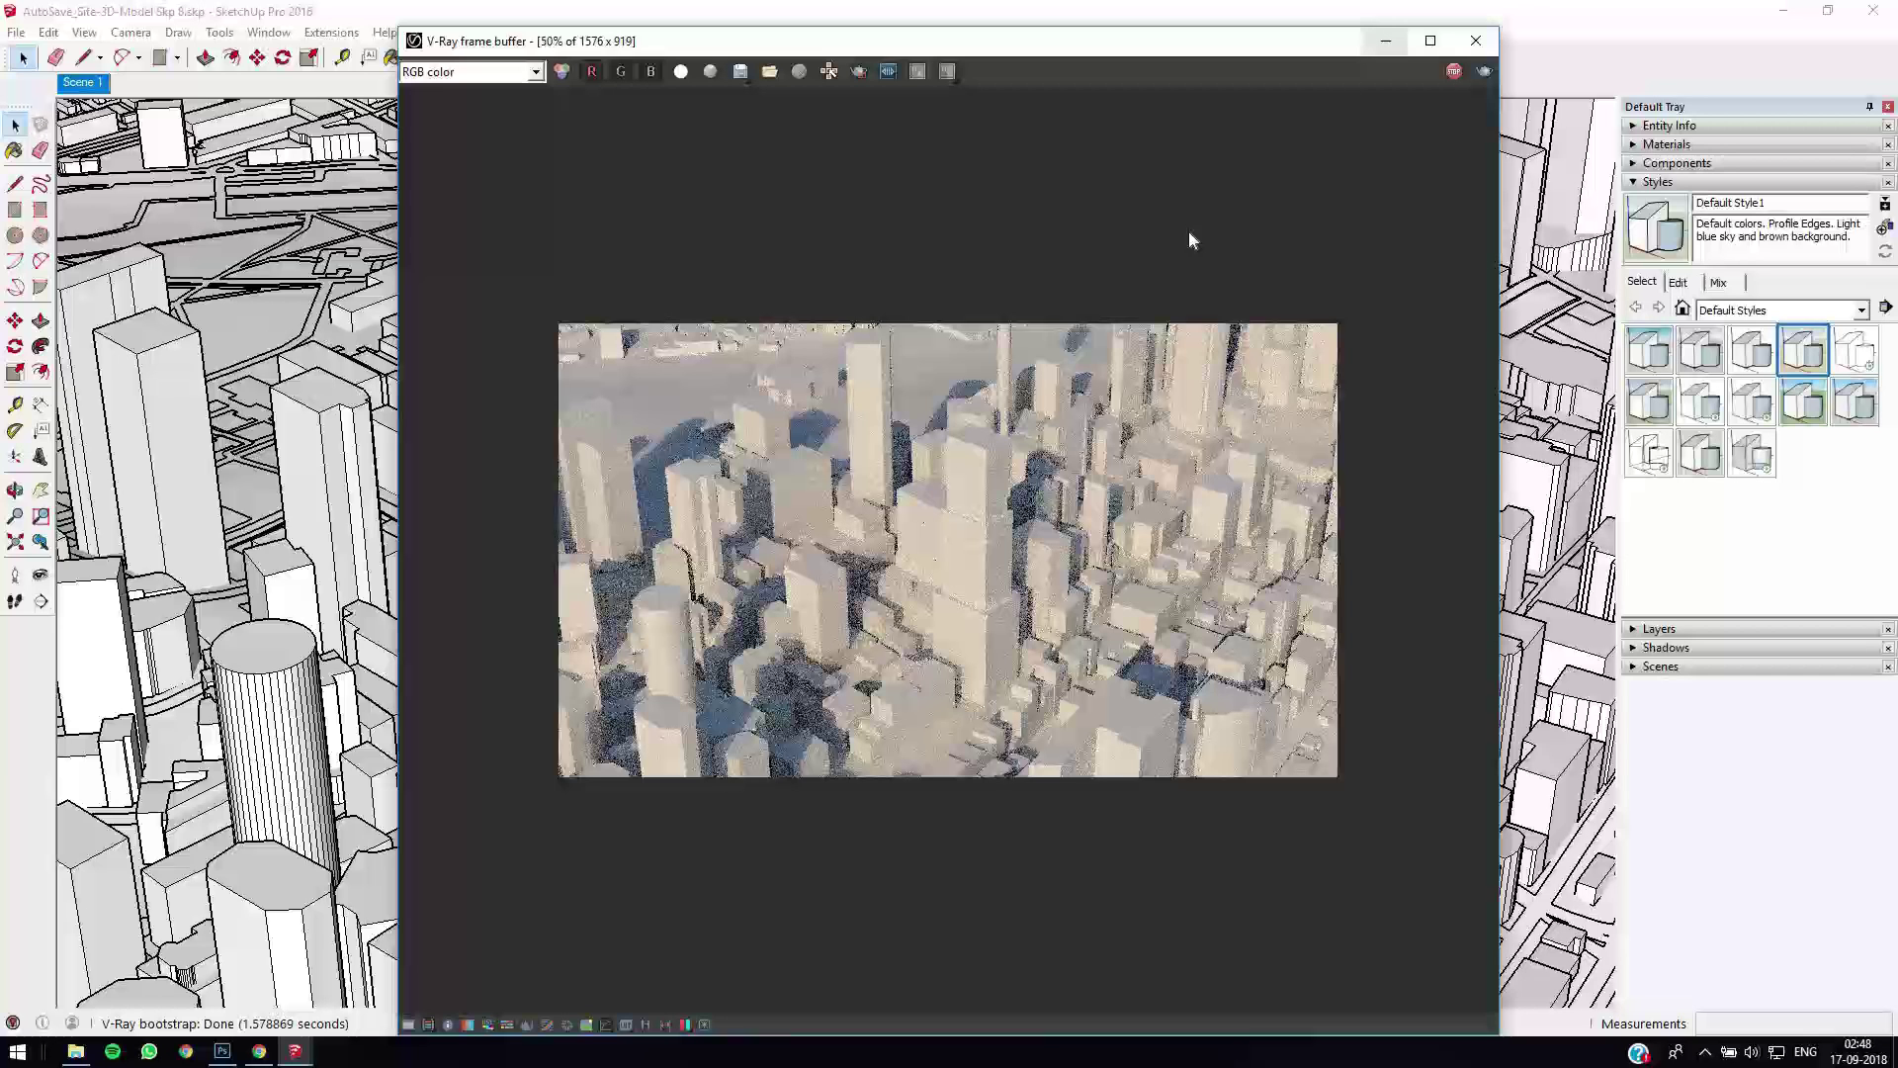
left_click(1474, 41)
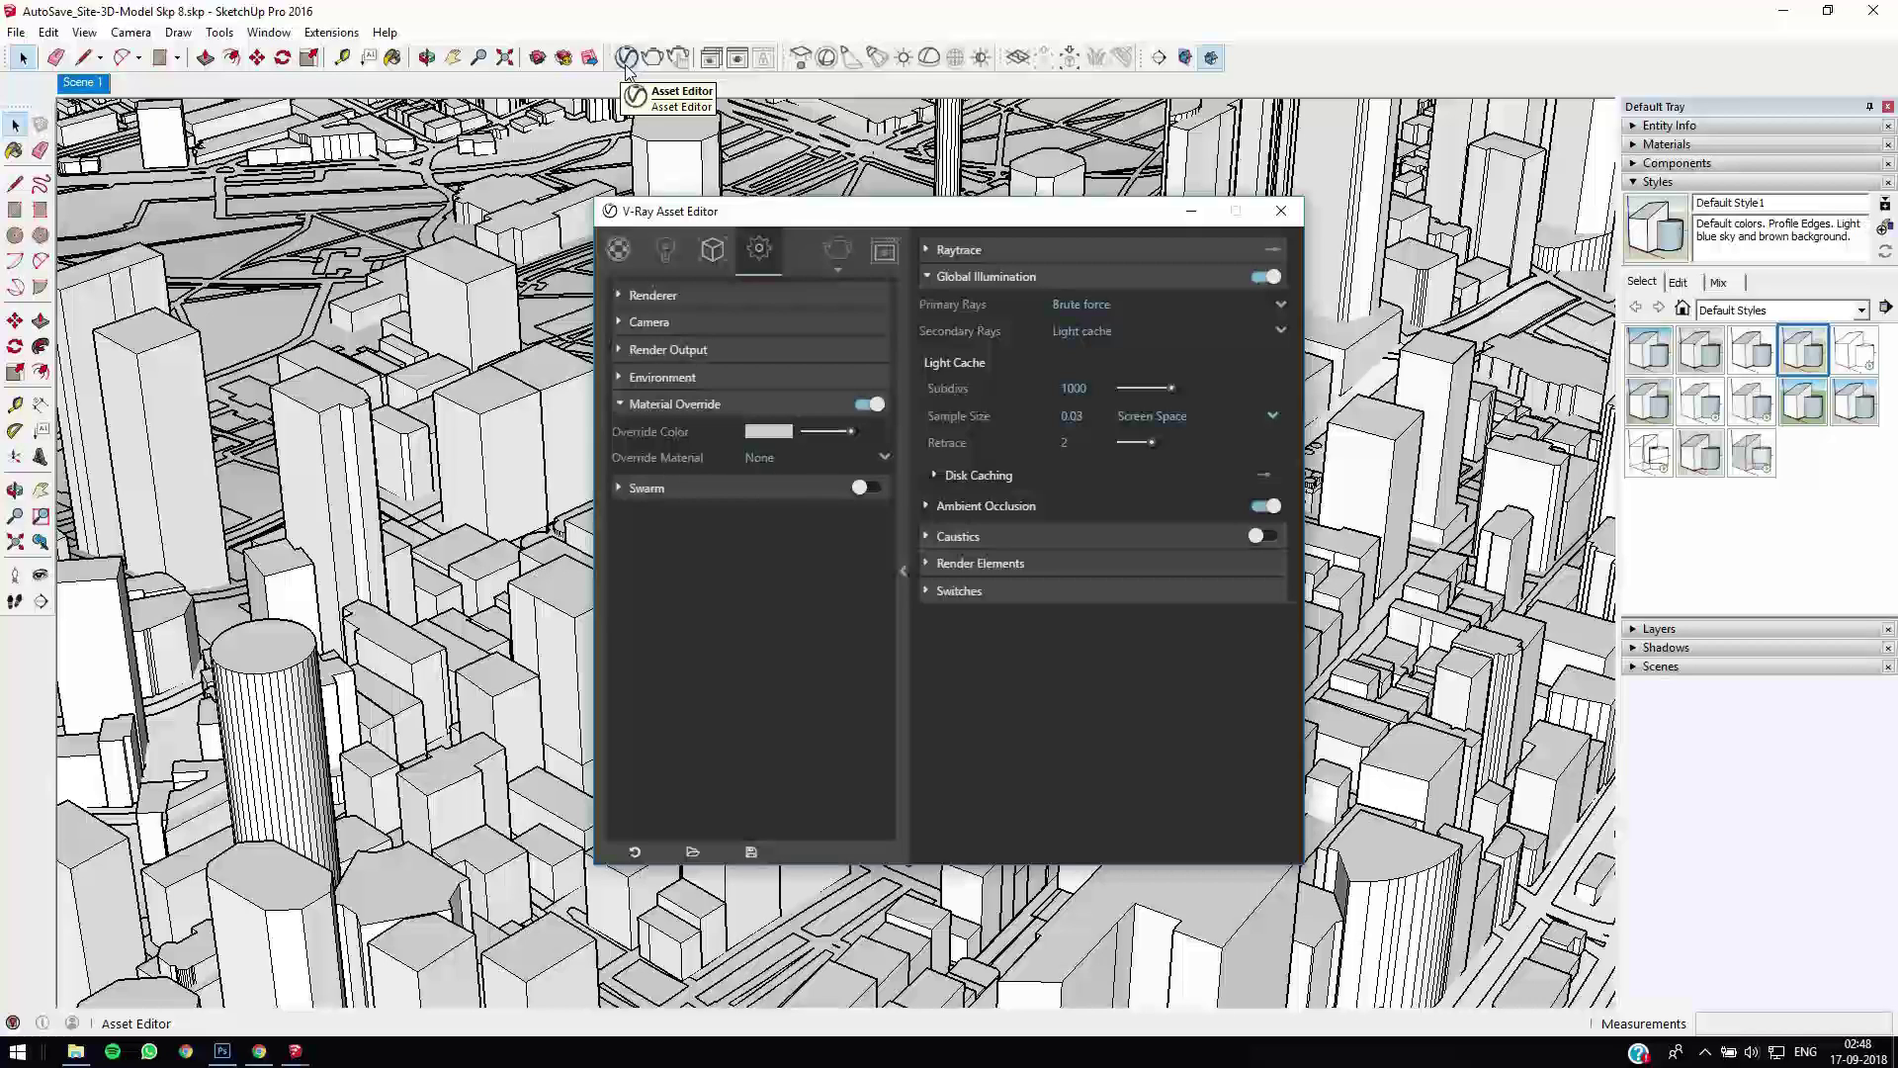
- Review the clay render, then confirm Render Output is 1576 × 919 with Custom aspect ratio
left_click(739, 62)
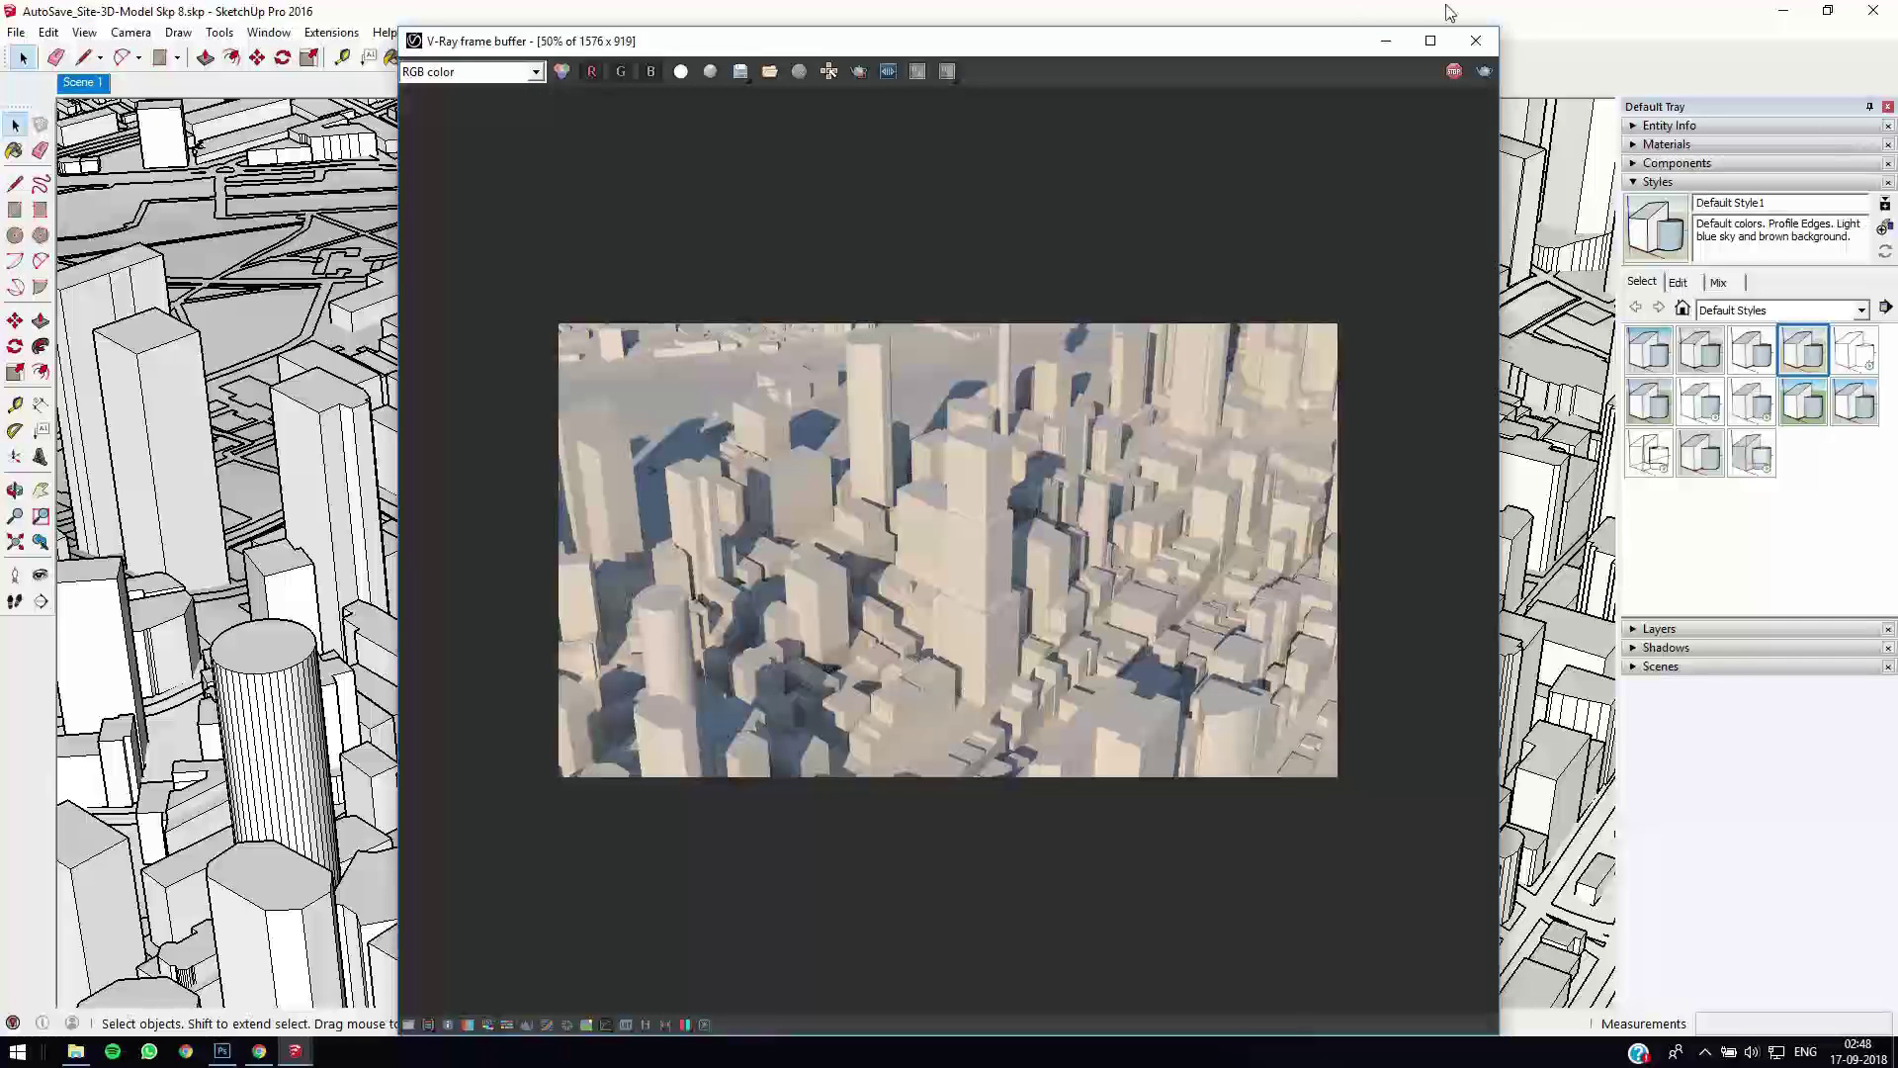
left_click(1379, 43)
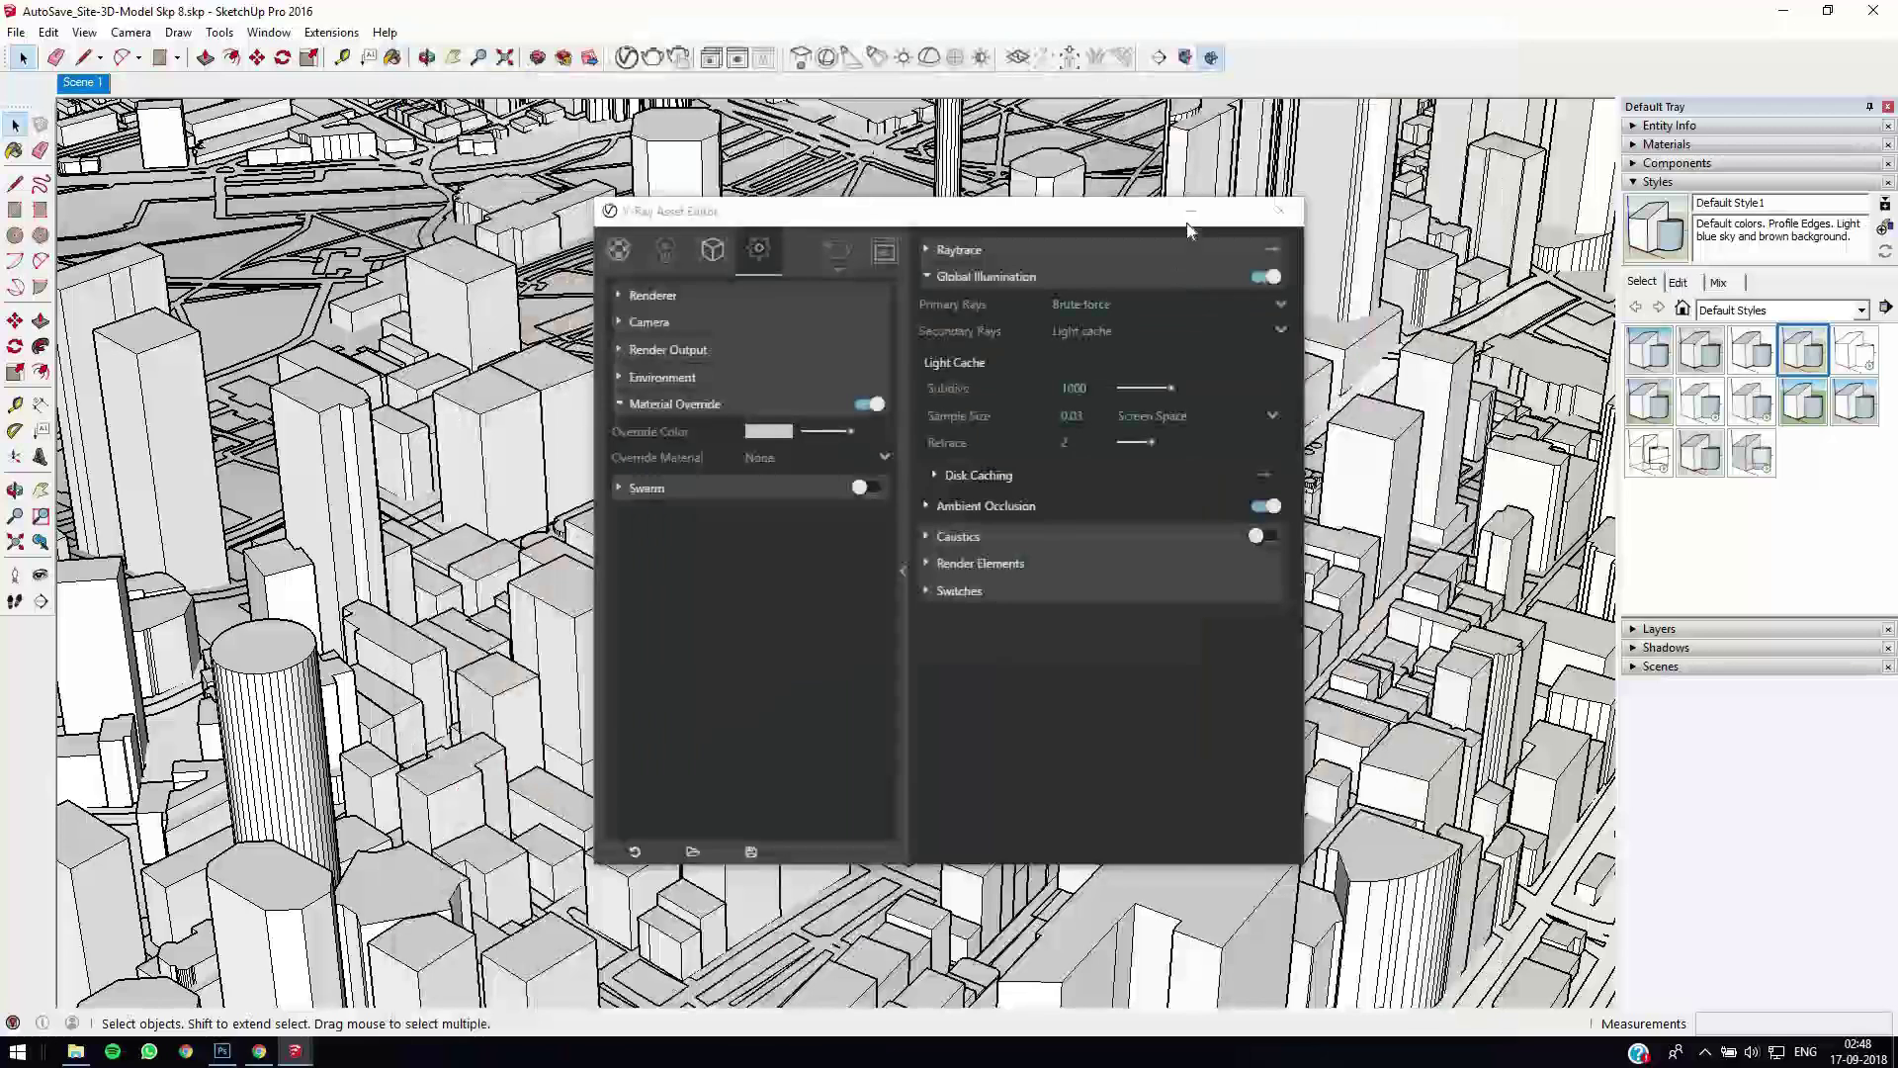
left_click(1190, 211)
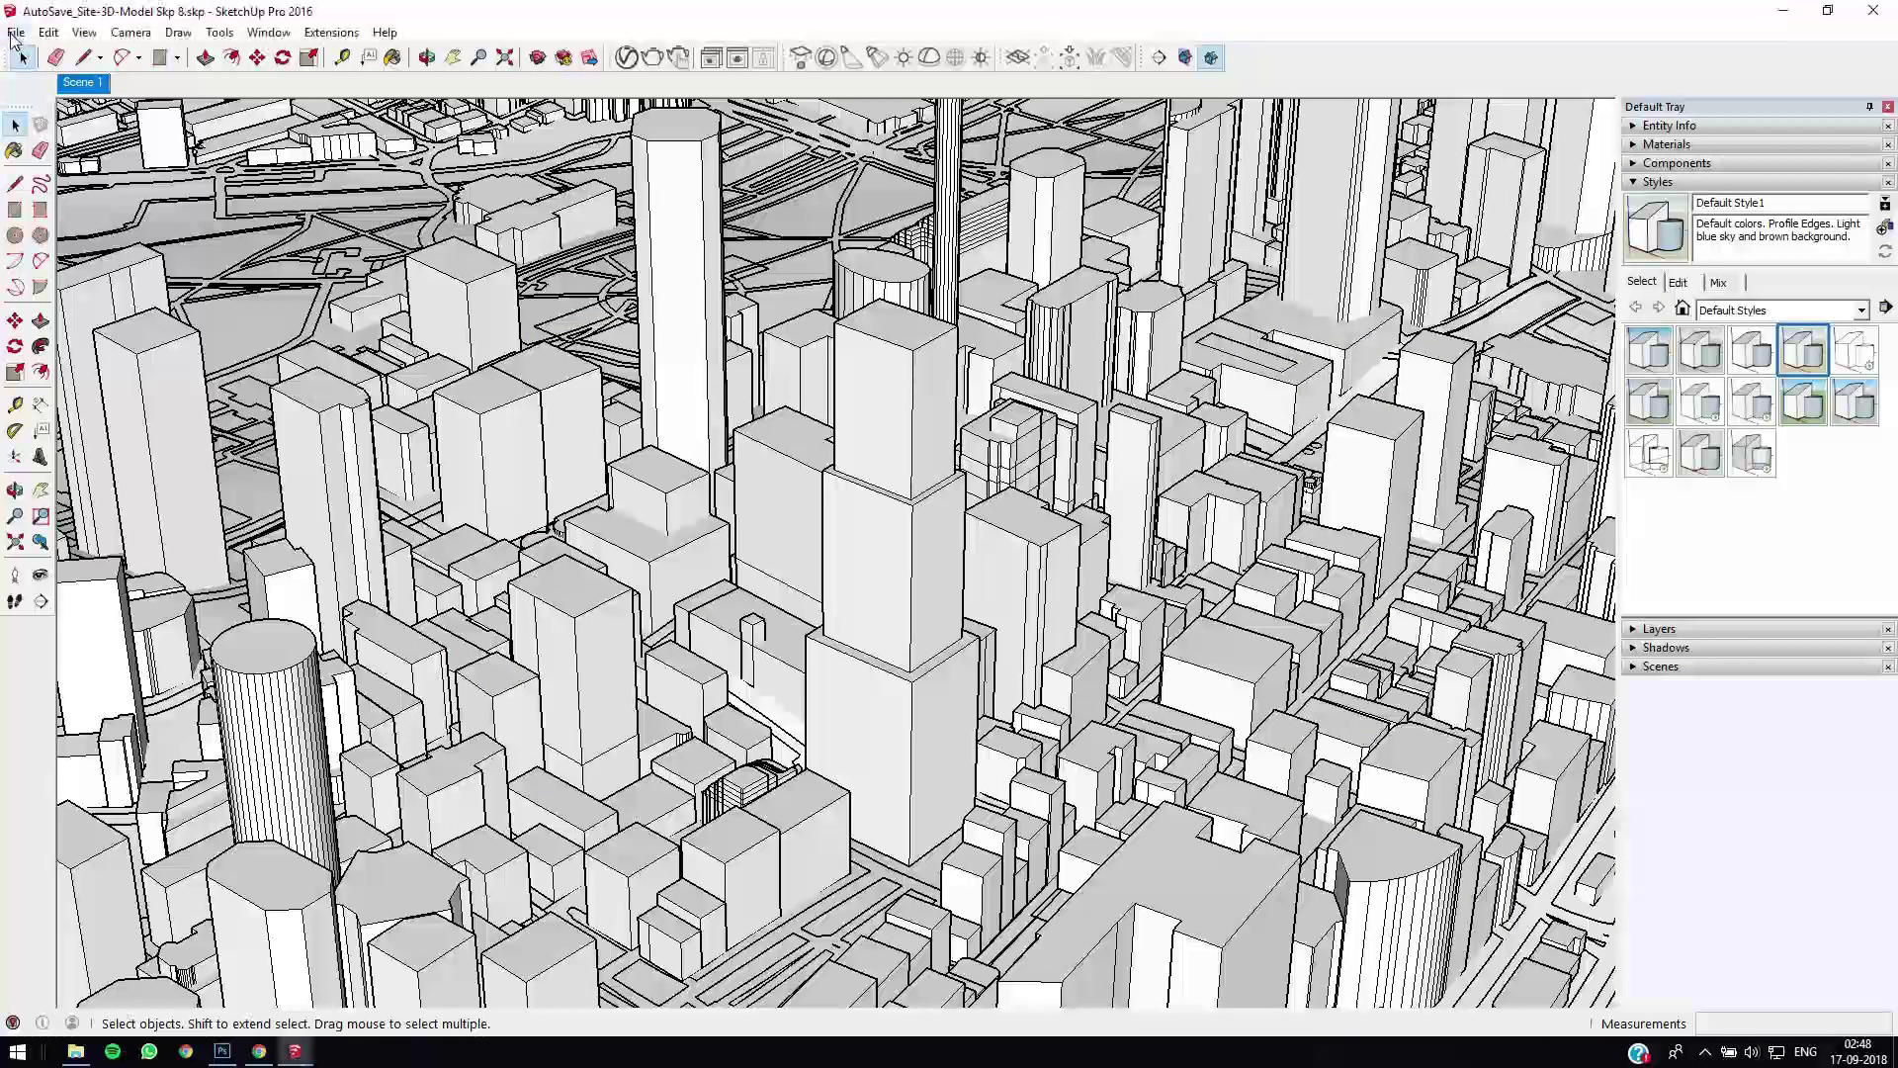
left_click(627, 58)
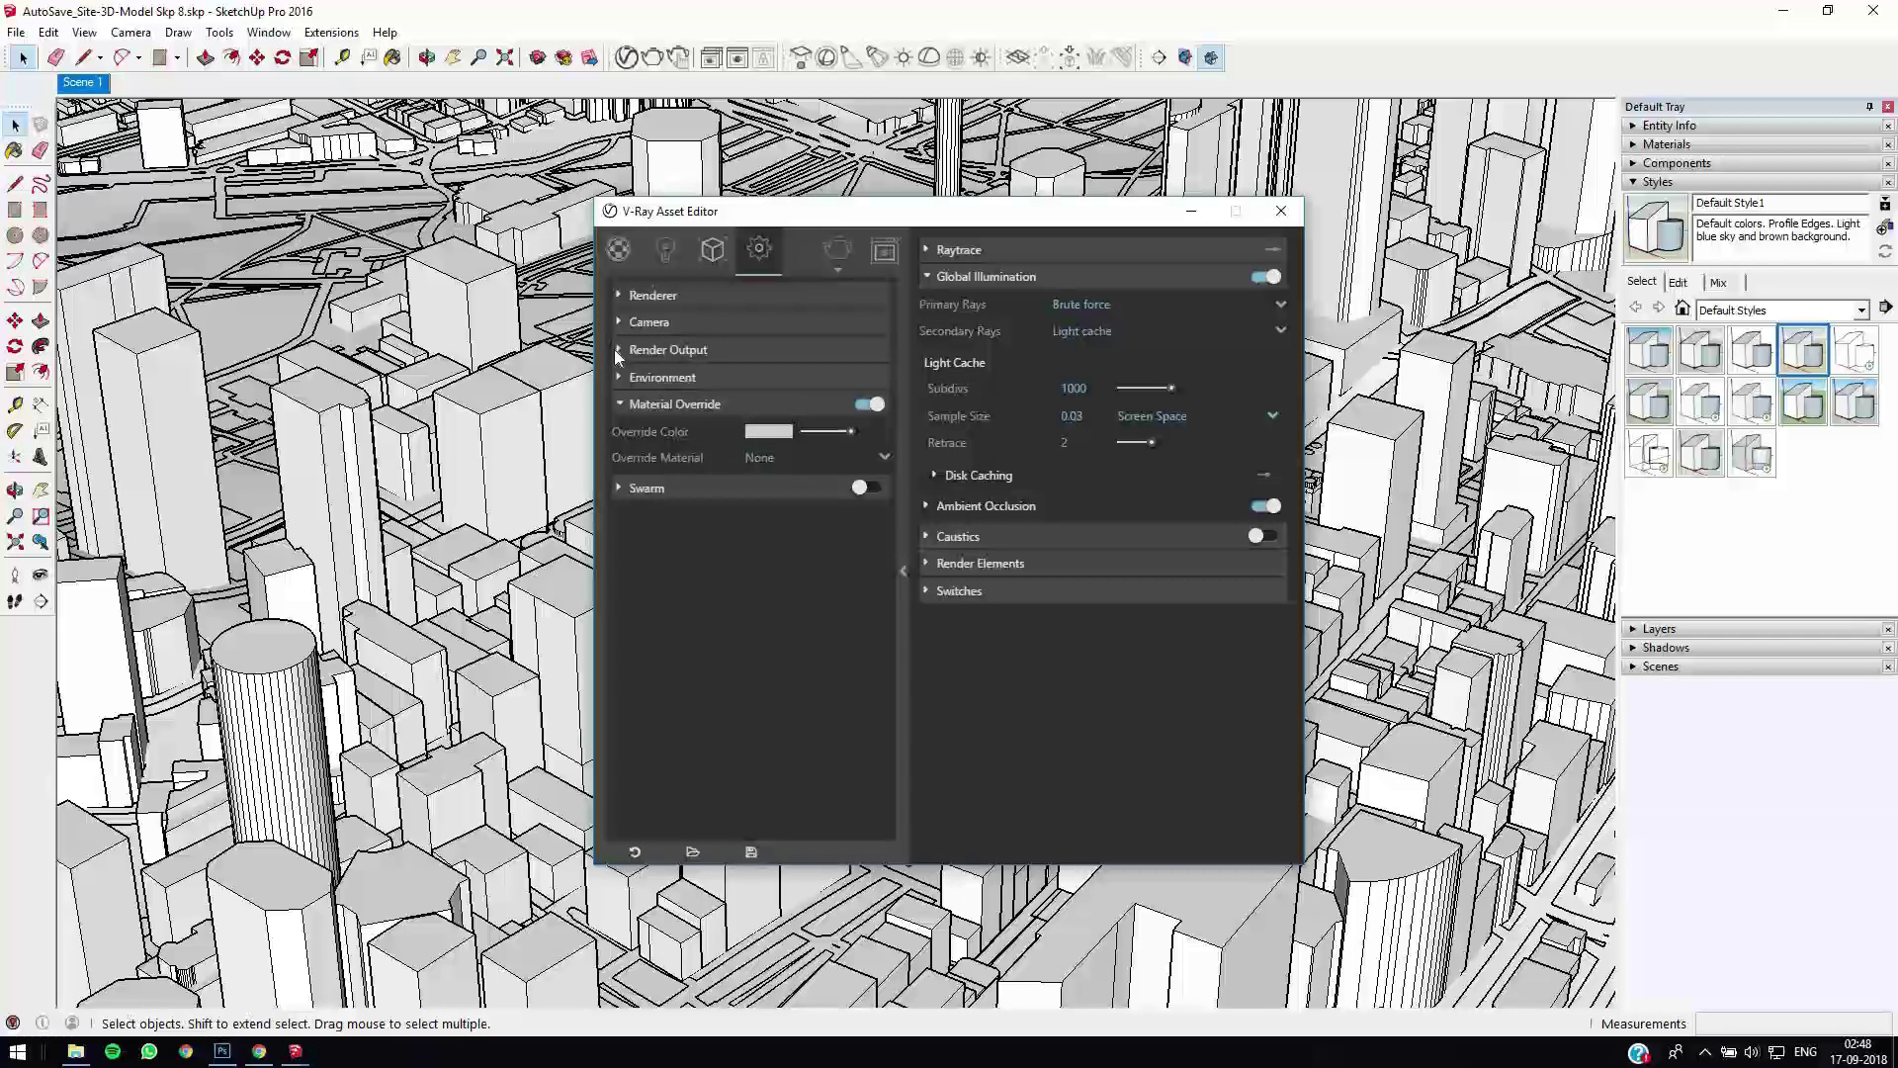
left_click(619, 350)
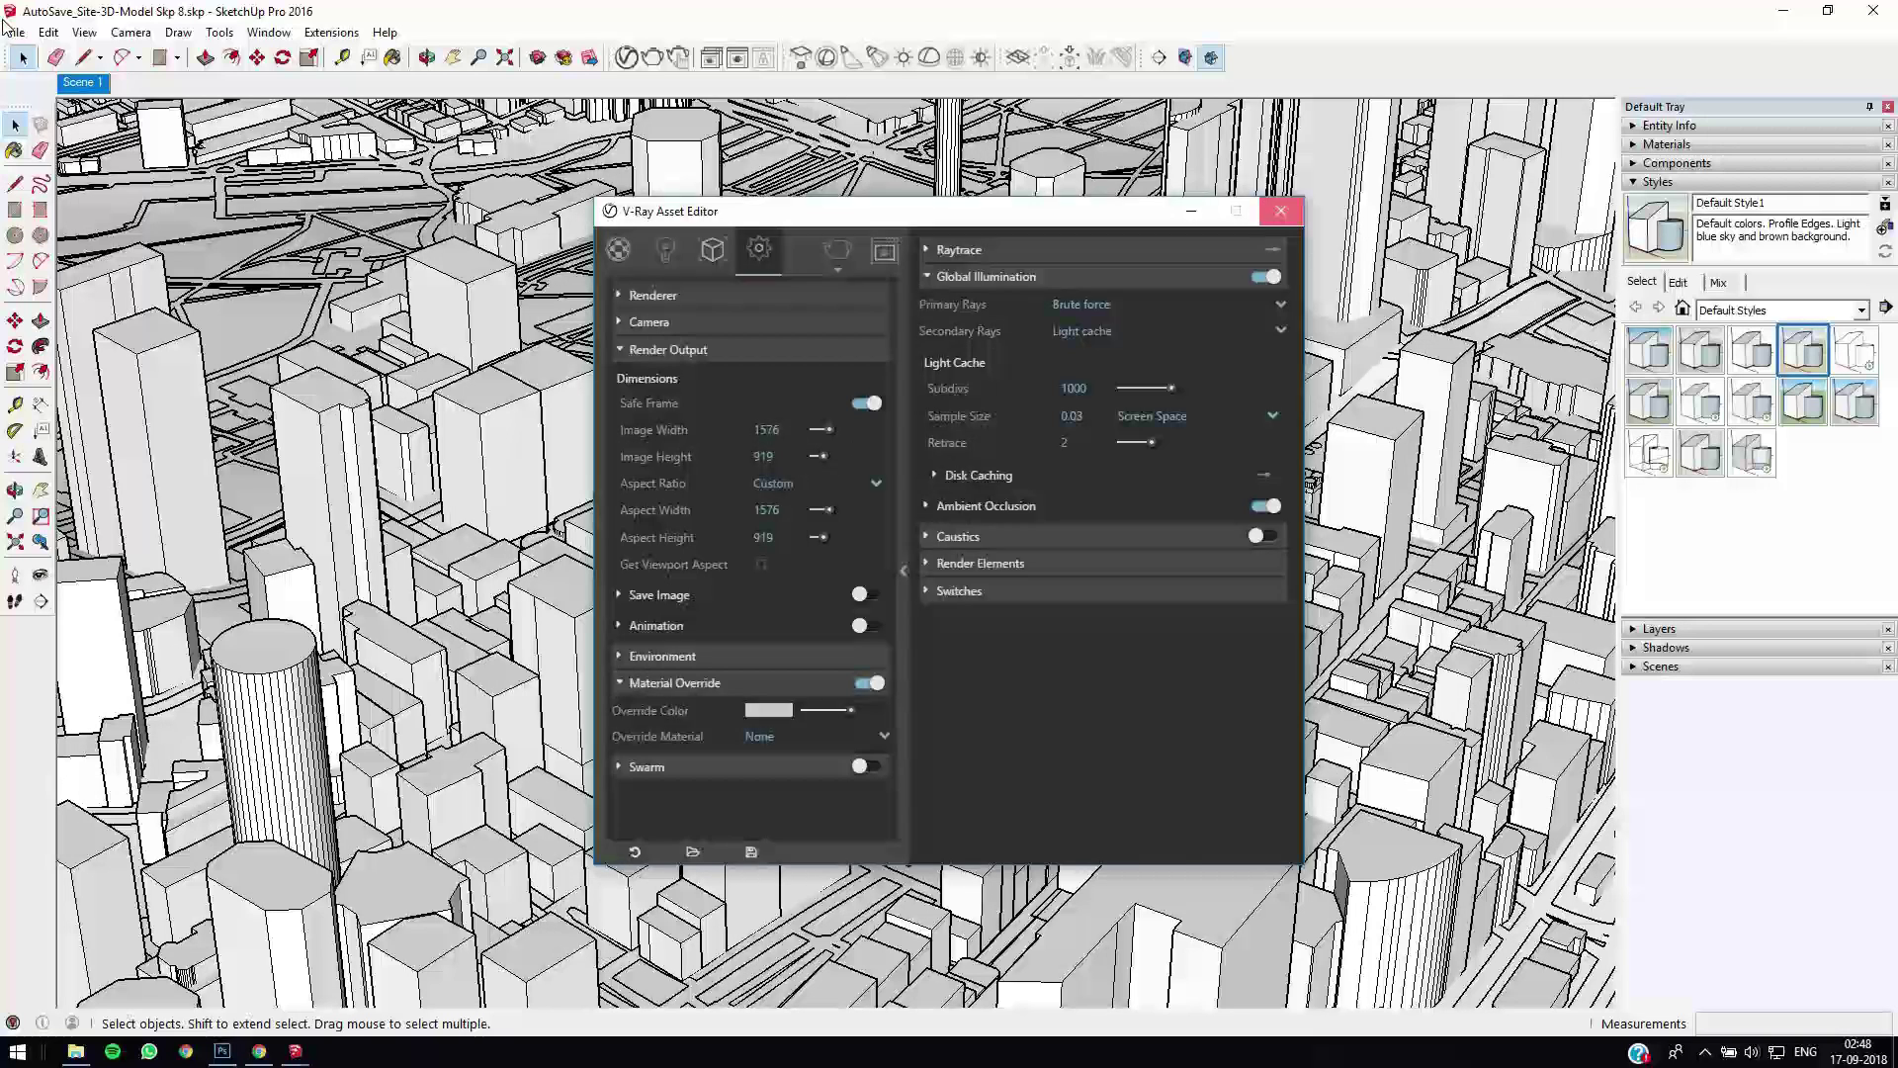
- Apply the HiddenLine1 style to the city model
left_click(15, 32)
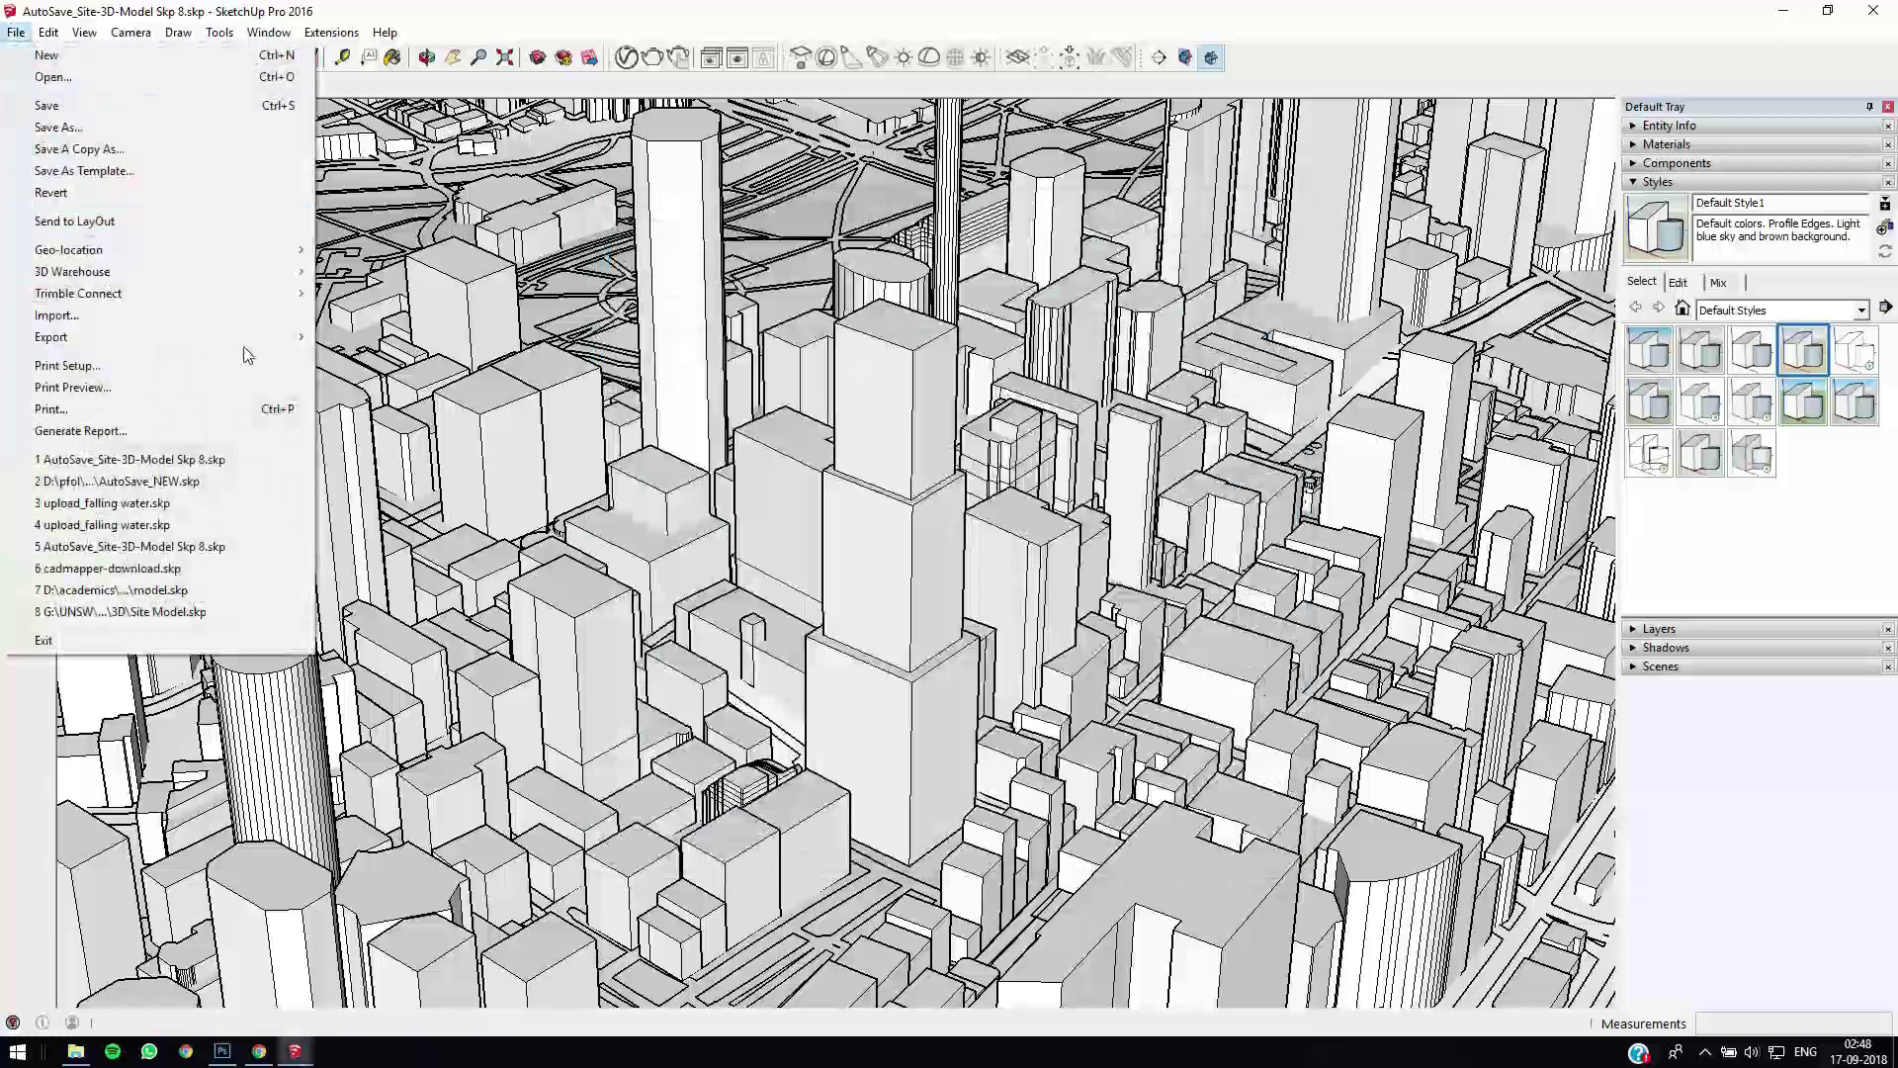
left_click(1868, 358)
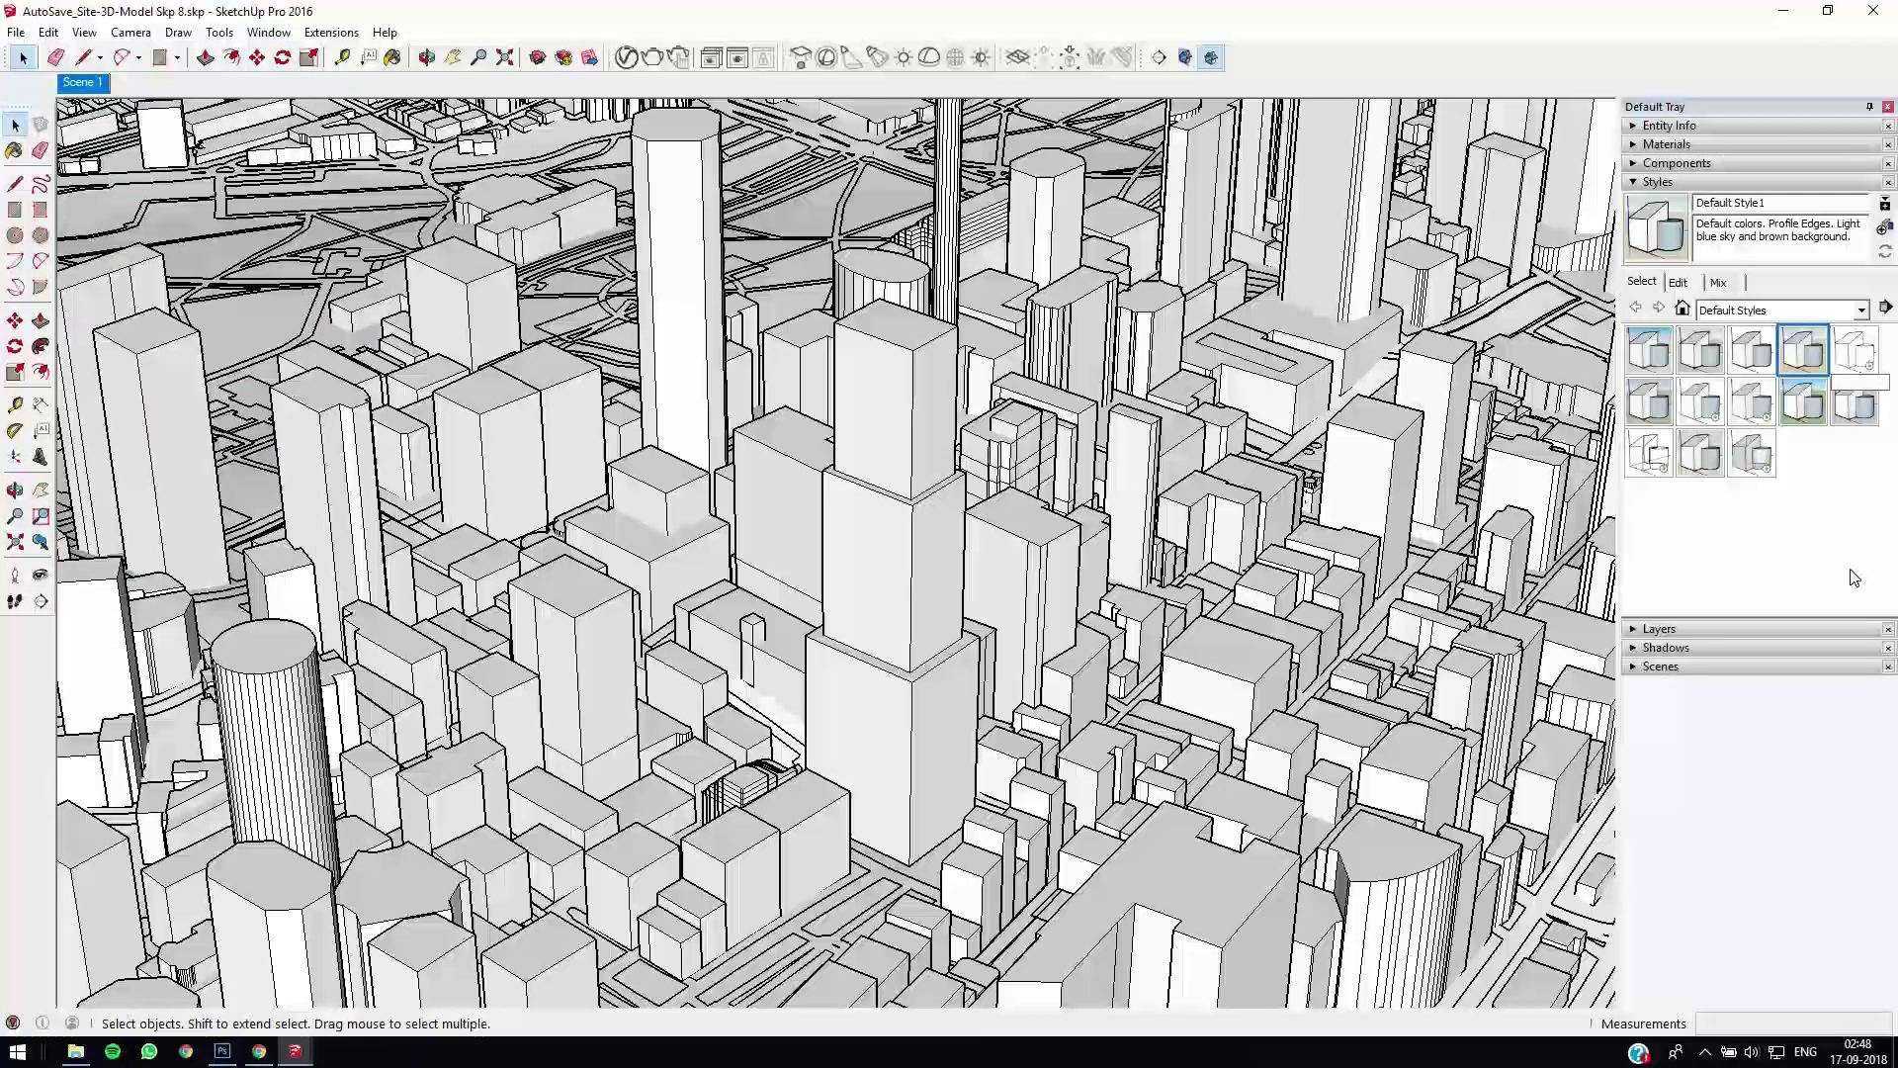
left_click(1857, 348)
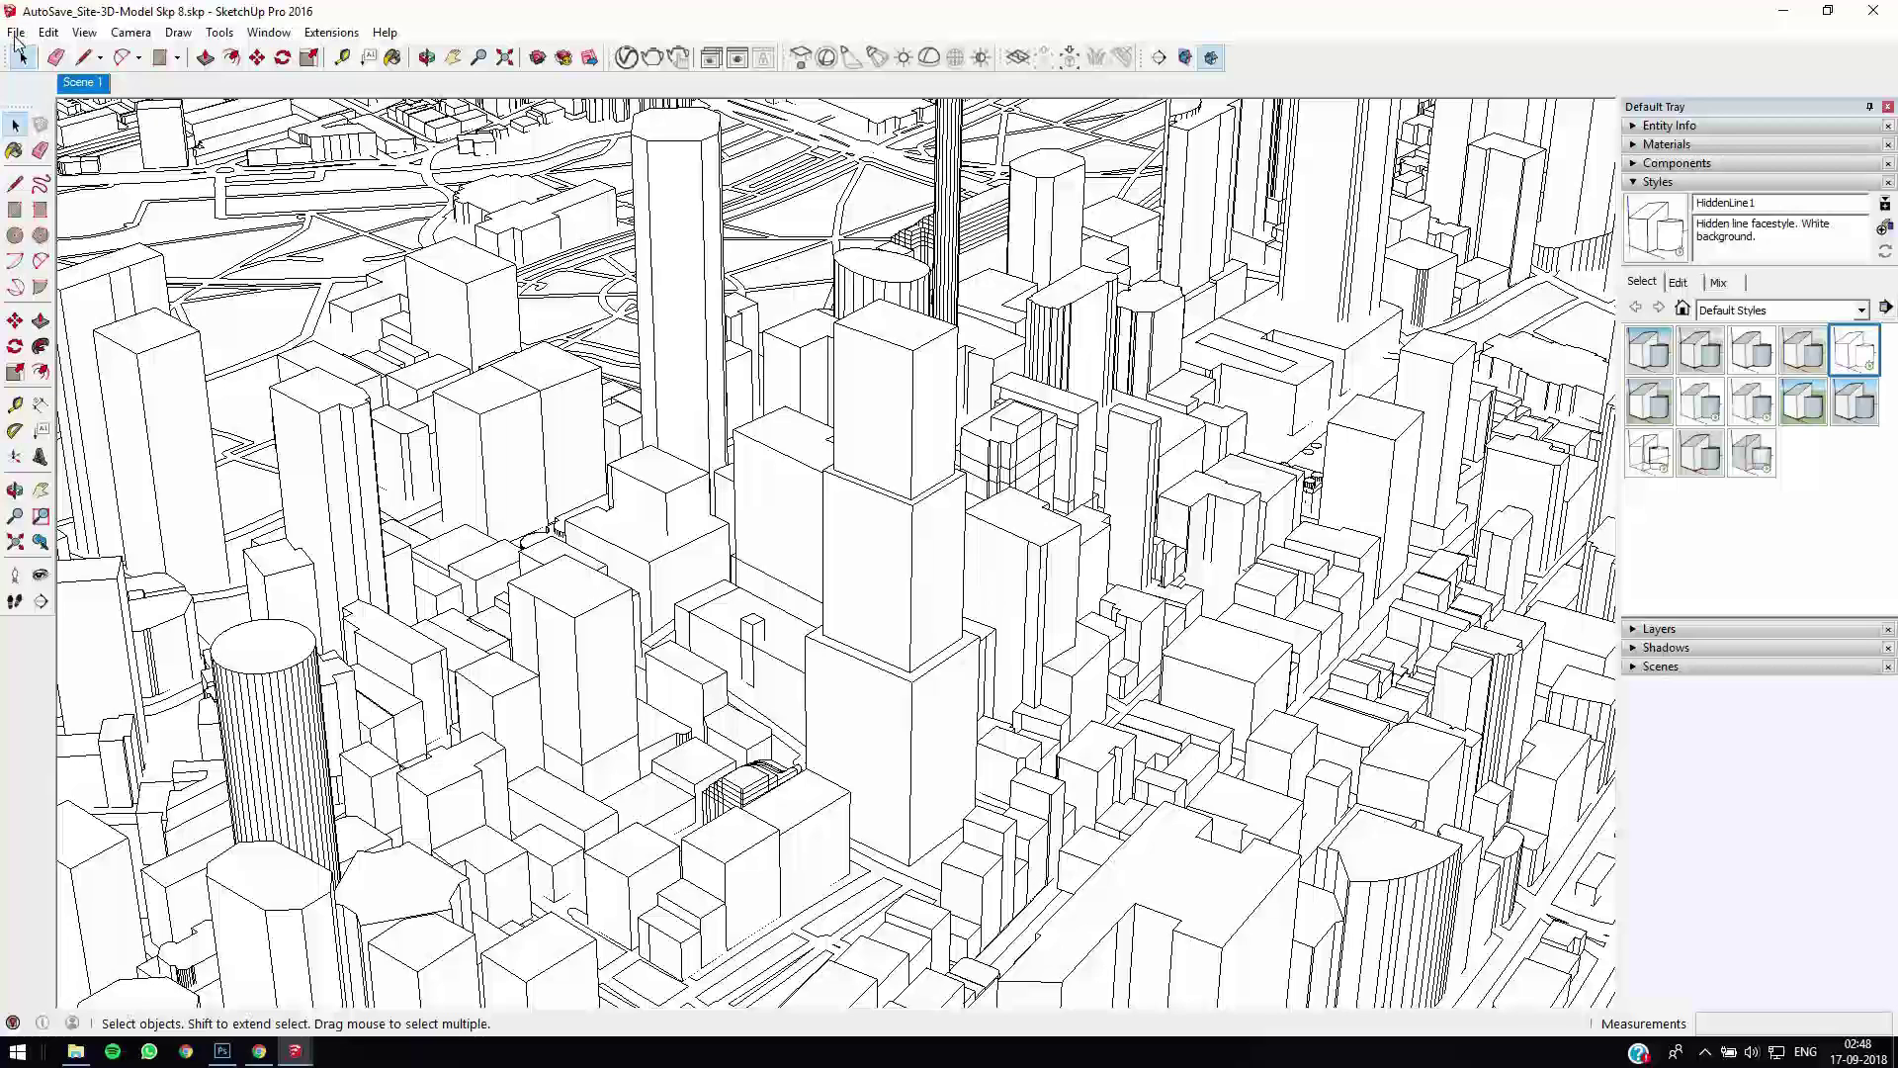
- Turn on Profiles edges in the style's Edge settings and apply a thicker profile width
left_click(16, 34)
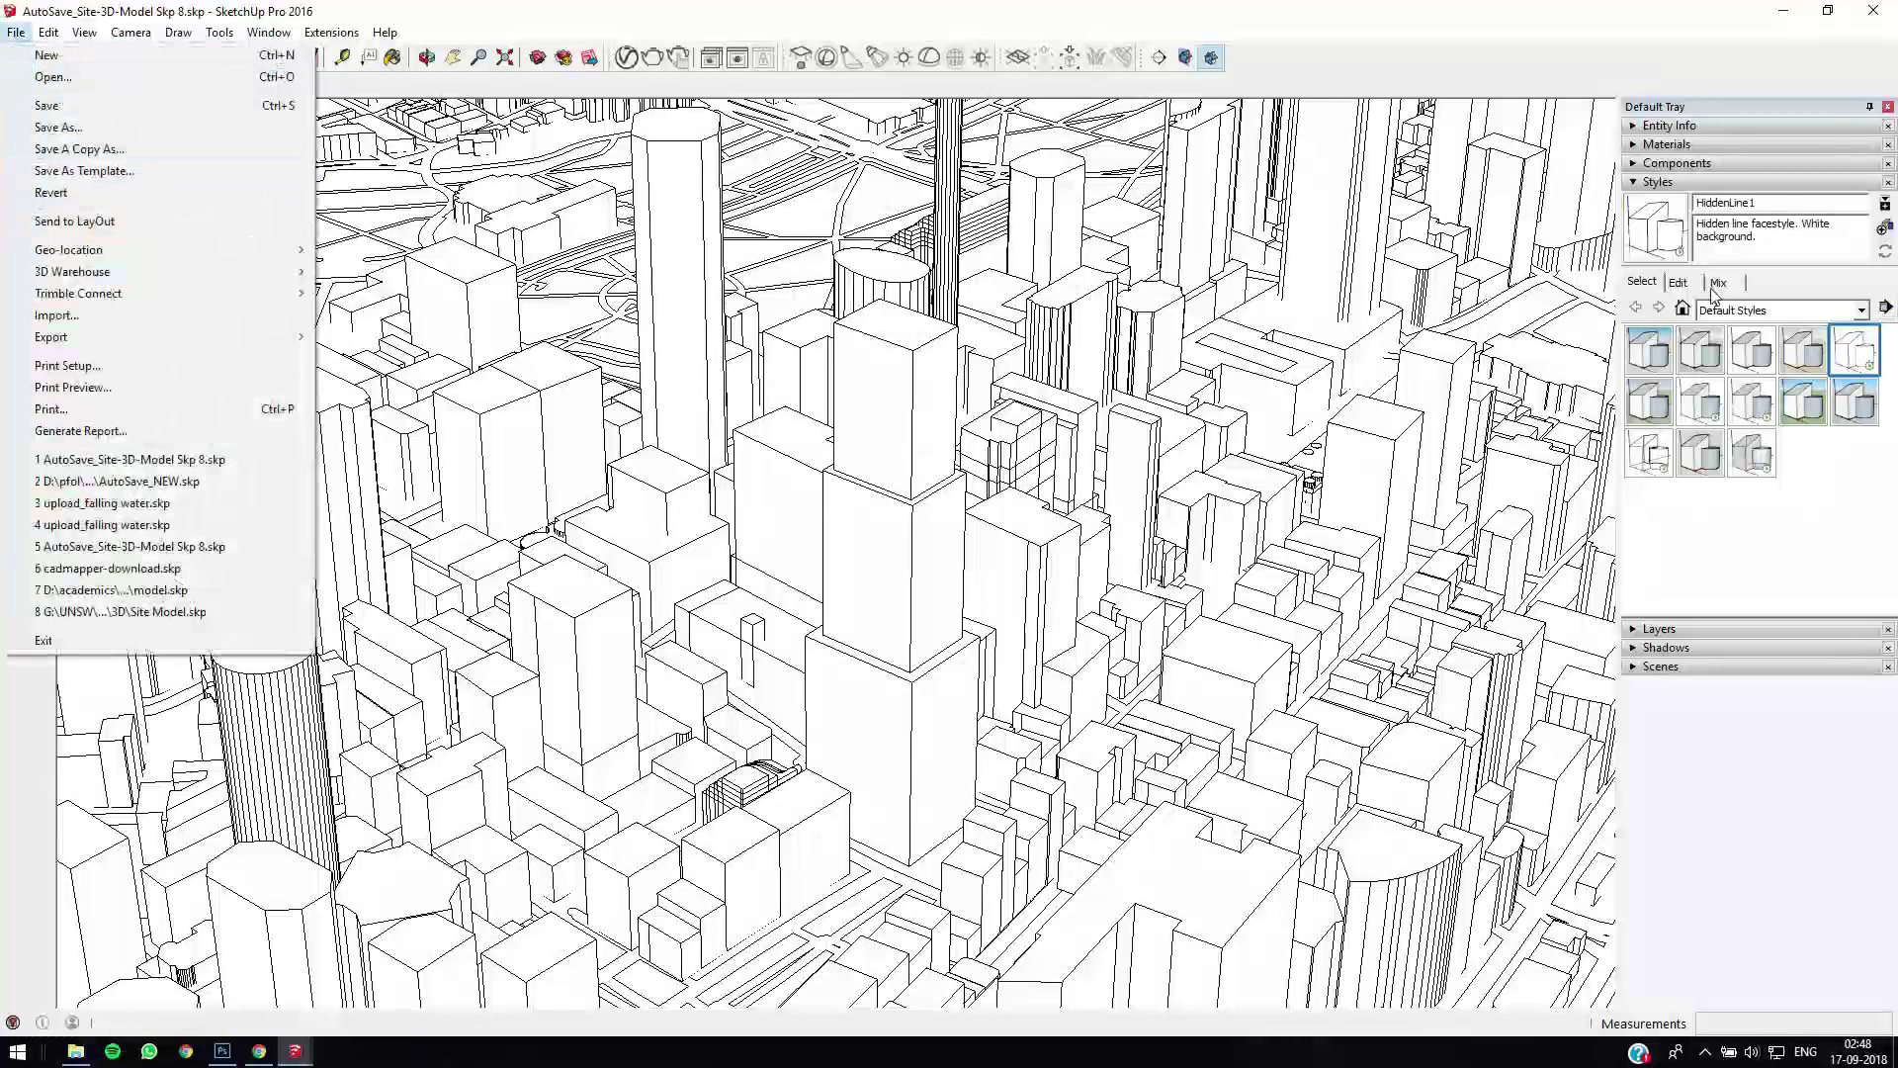
left_click(1678, 283)
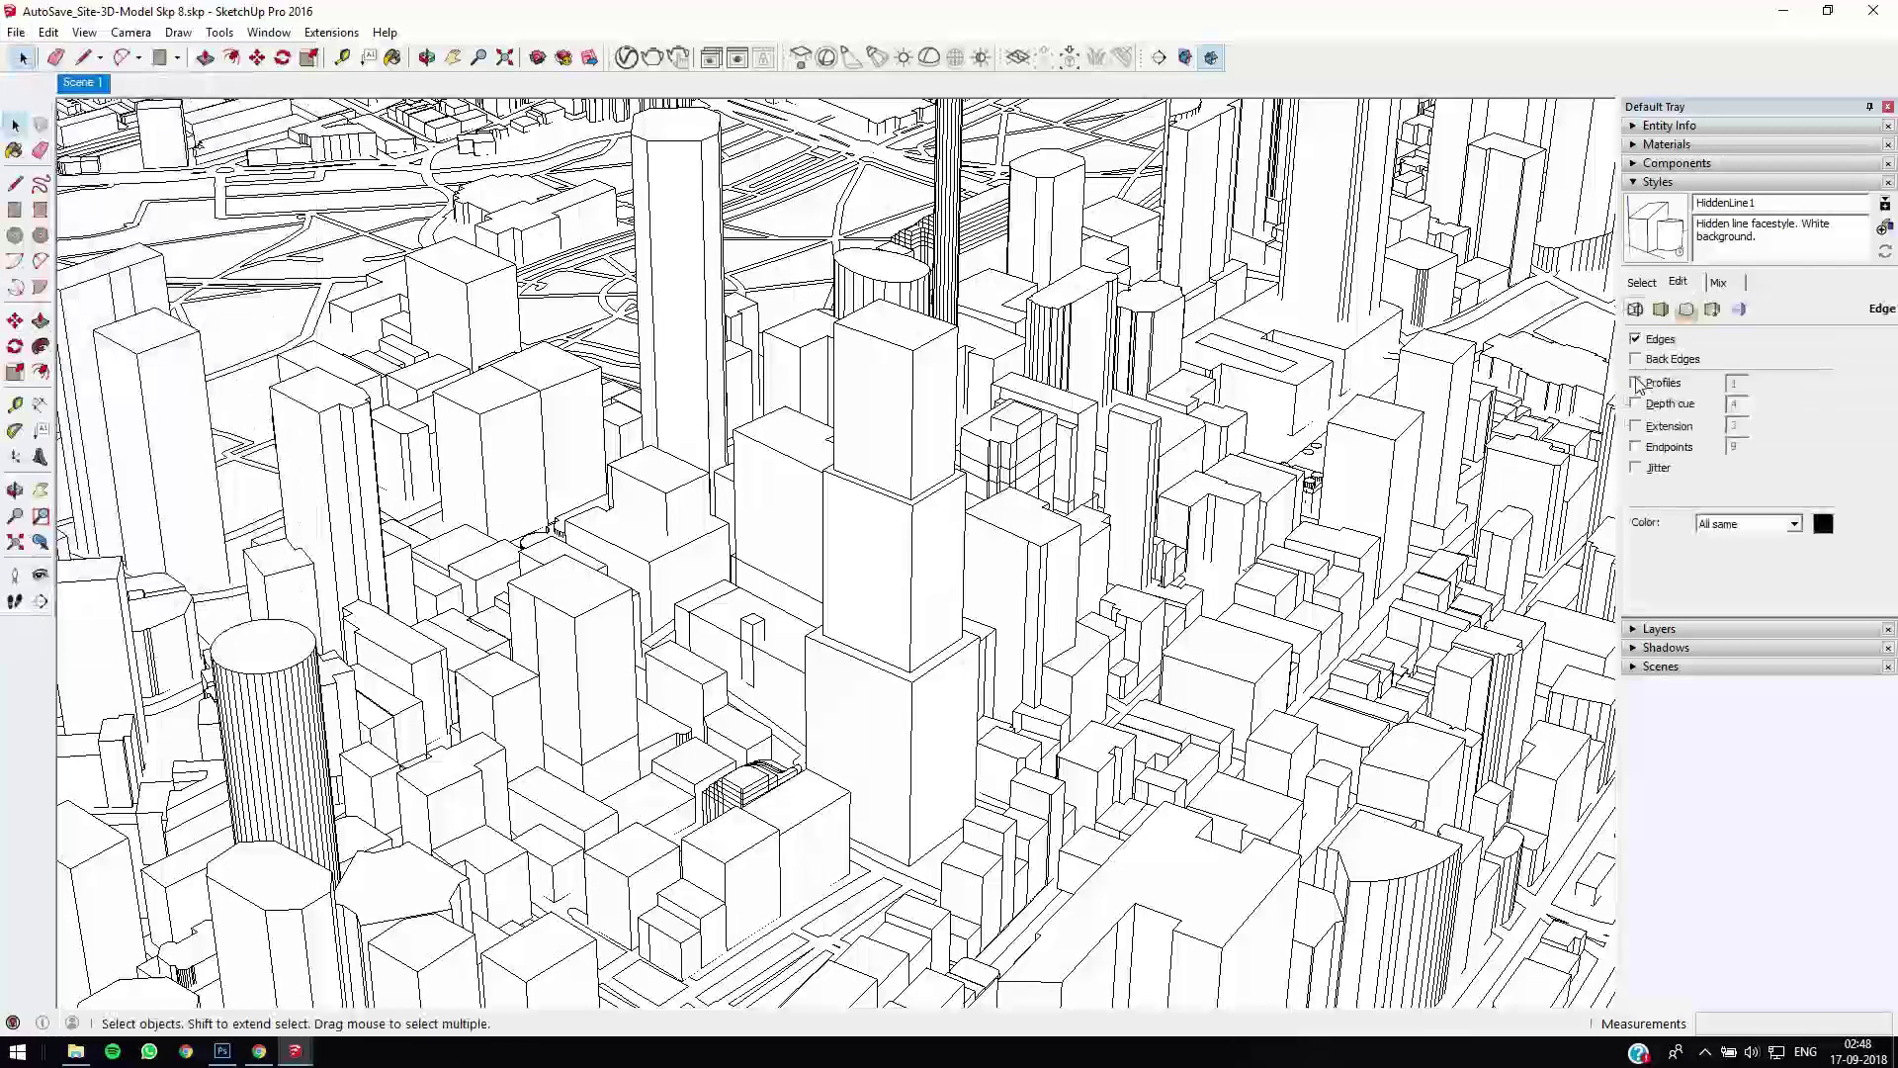
left_click(1636, 382)
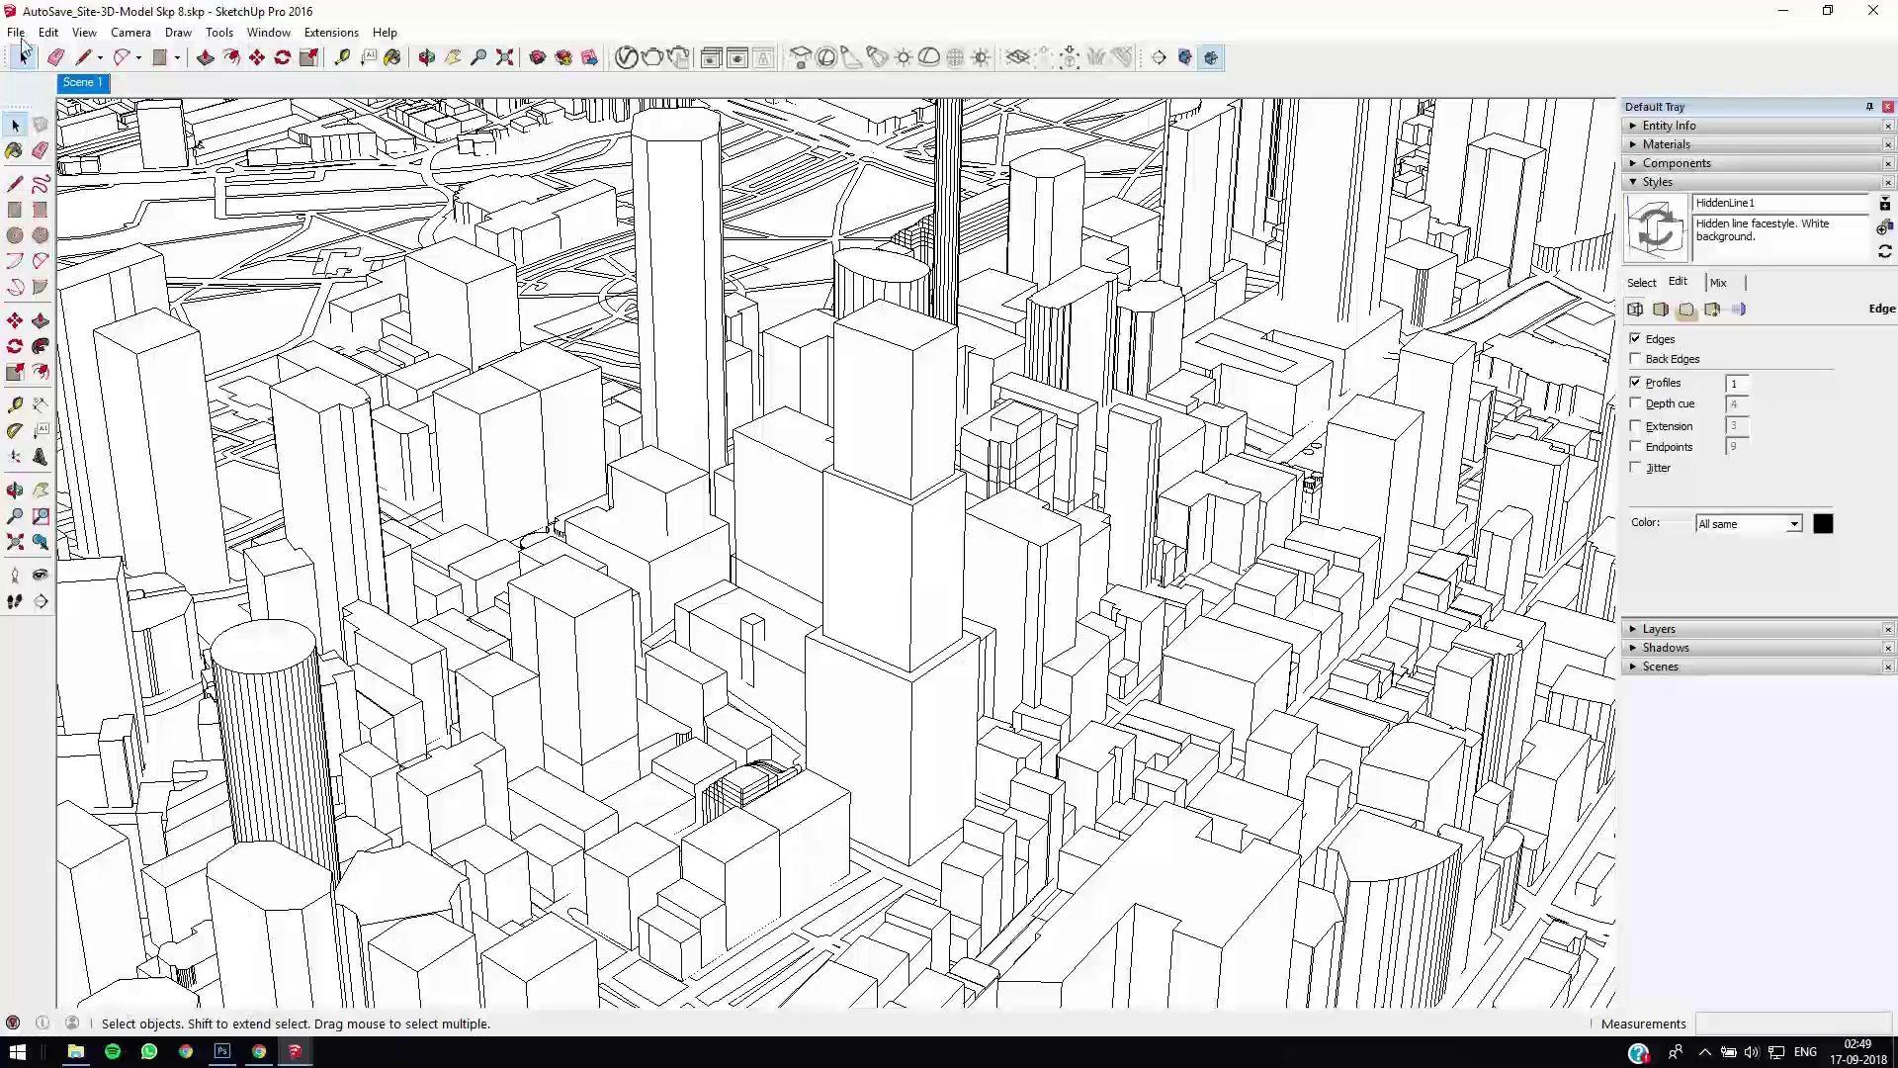
double_click(1733, 383)
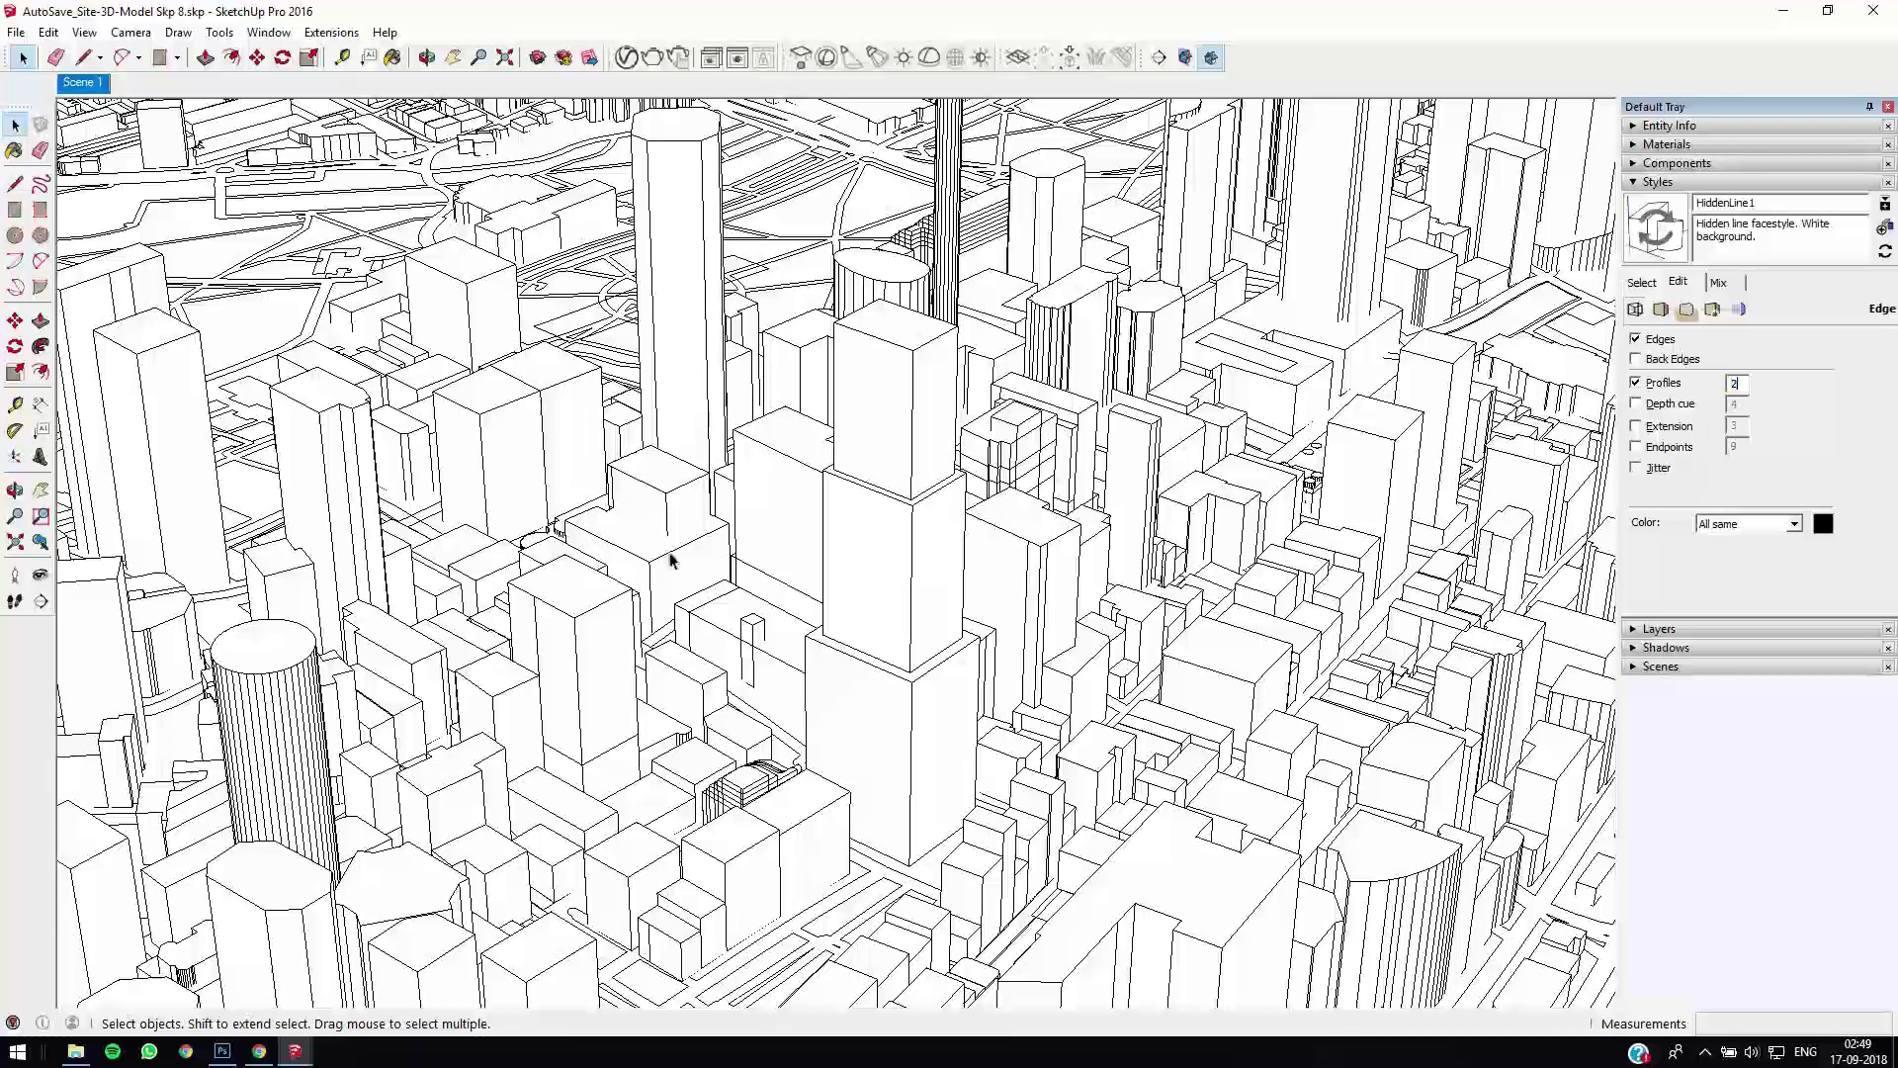
key("Return")
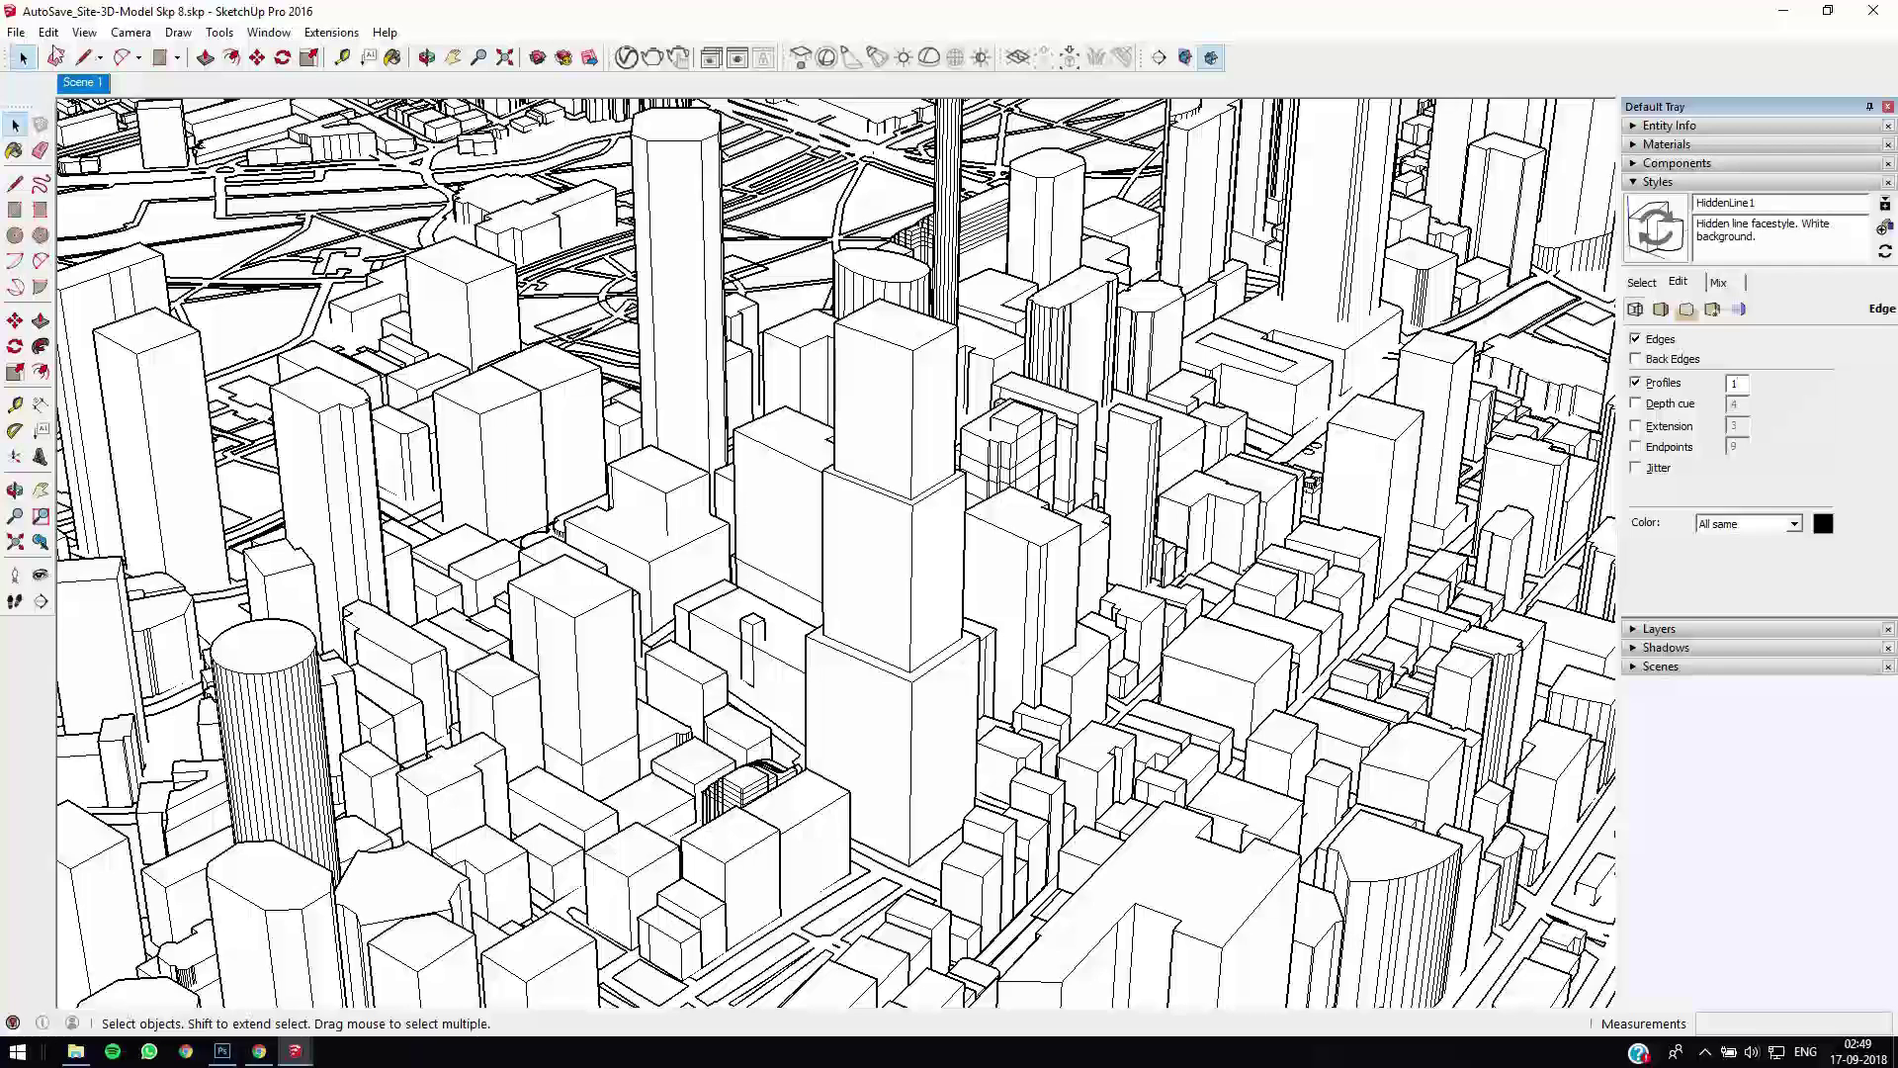
- Start a 2D Graphic export and create a new Desktop folder named 'Clay render'
left_click(15, 126)
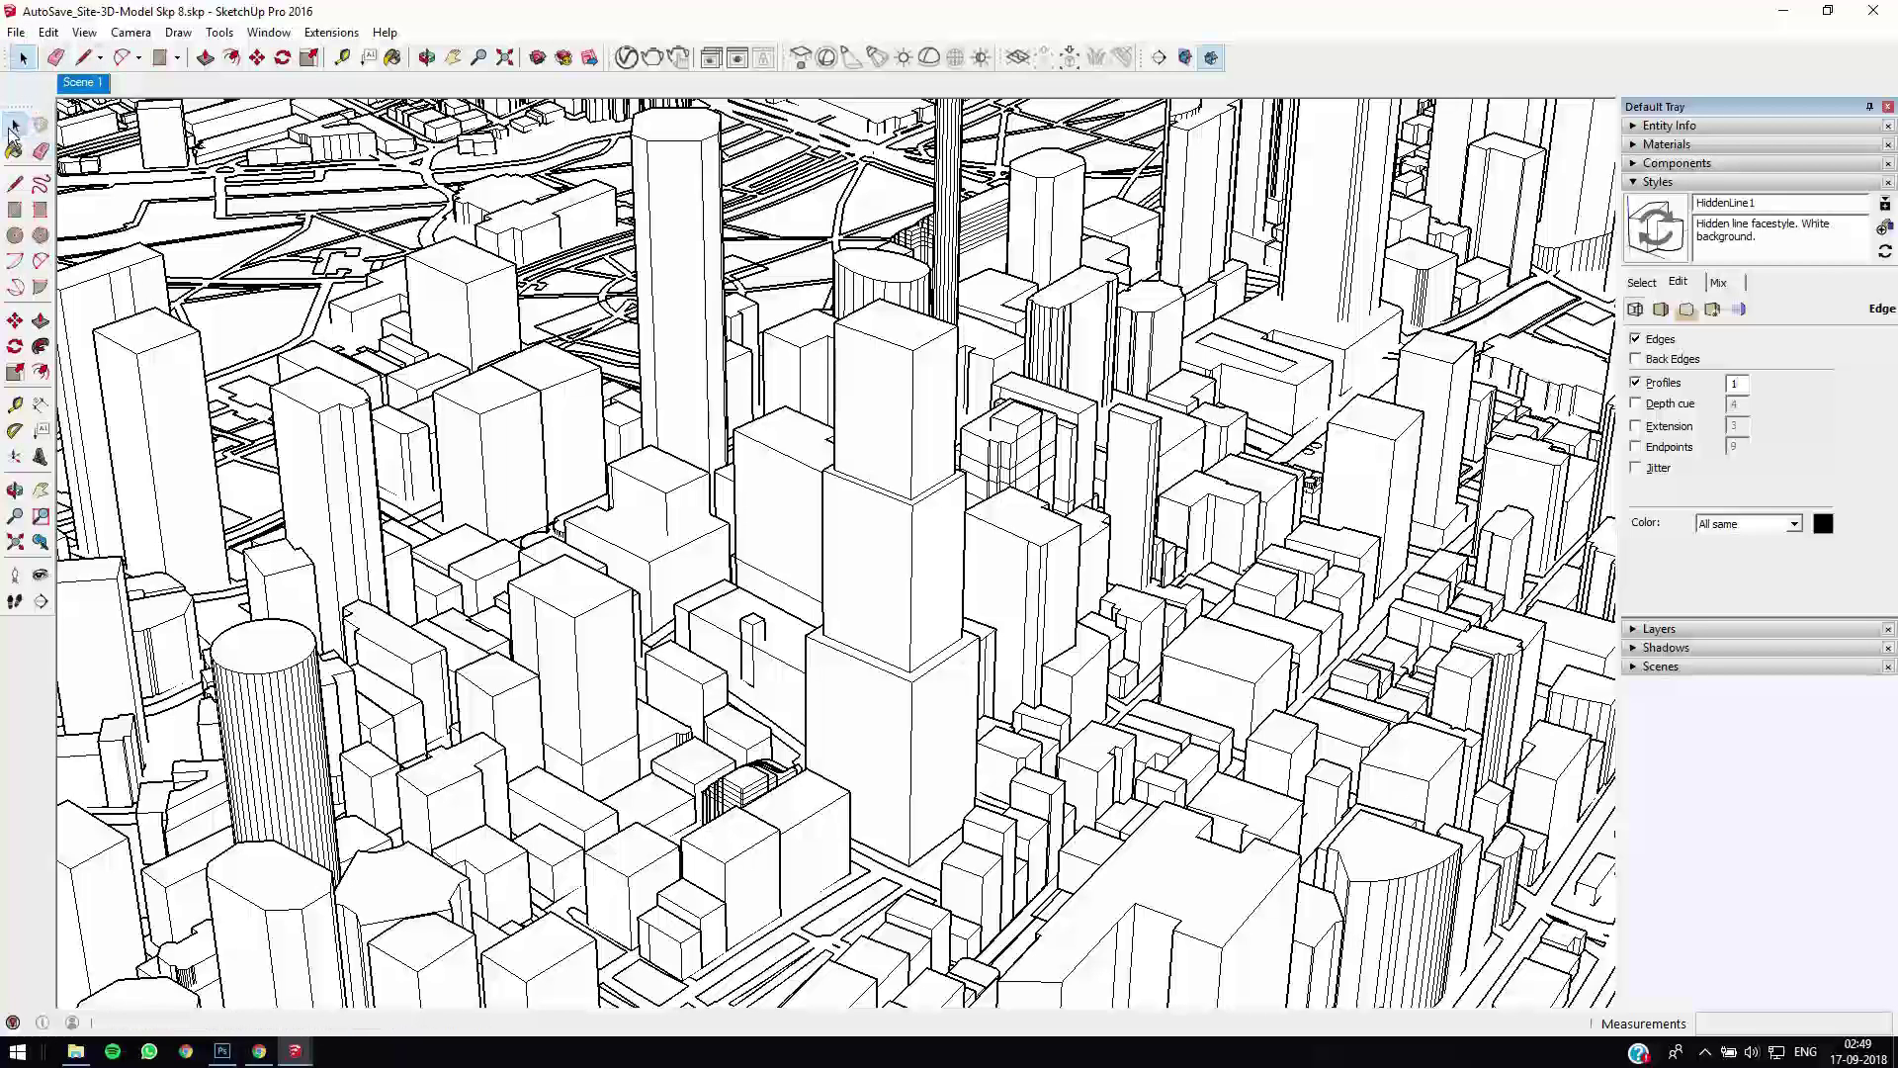
left_click(15, 31)
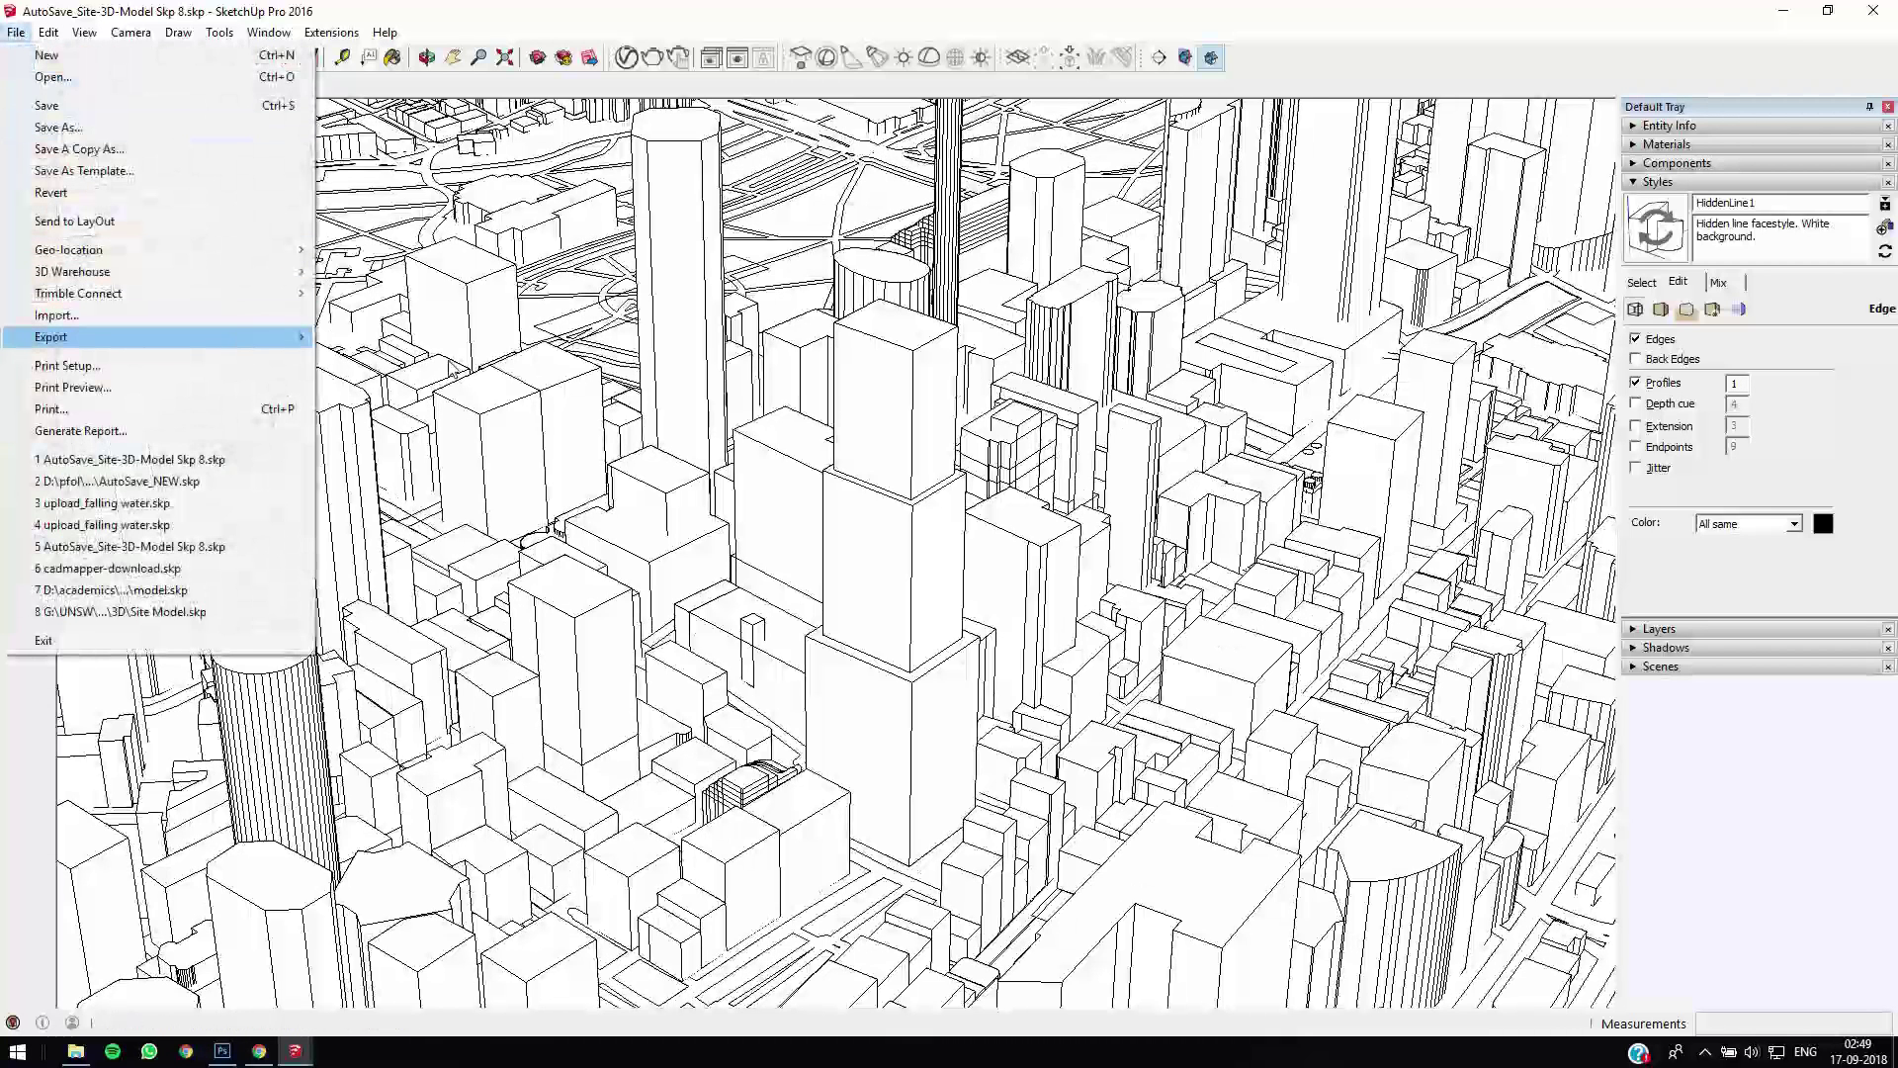
mouse_move(229, 336)
left_click(443, 362)
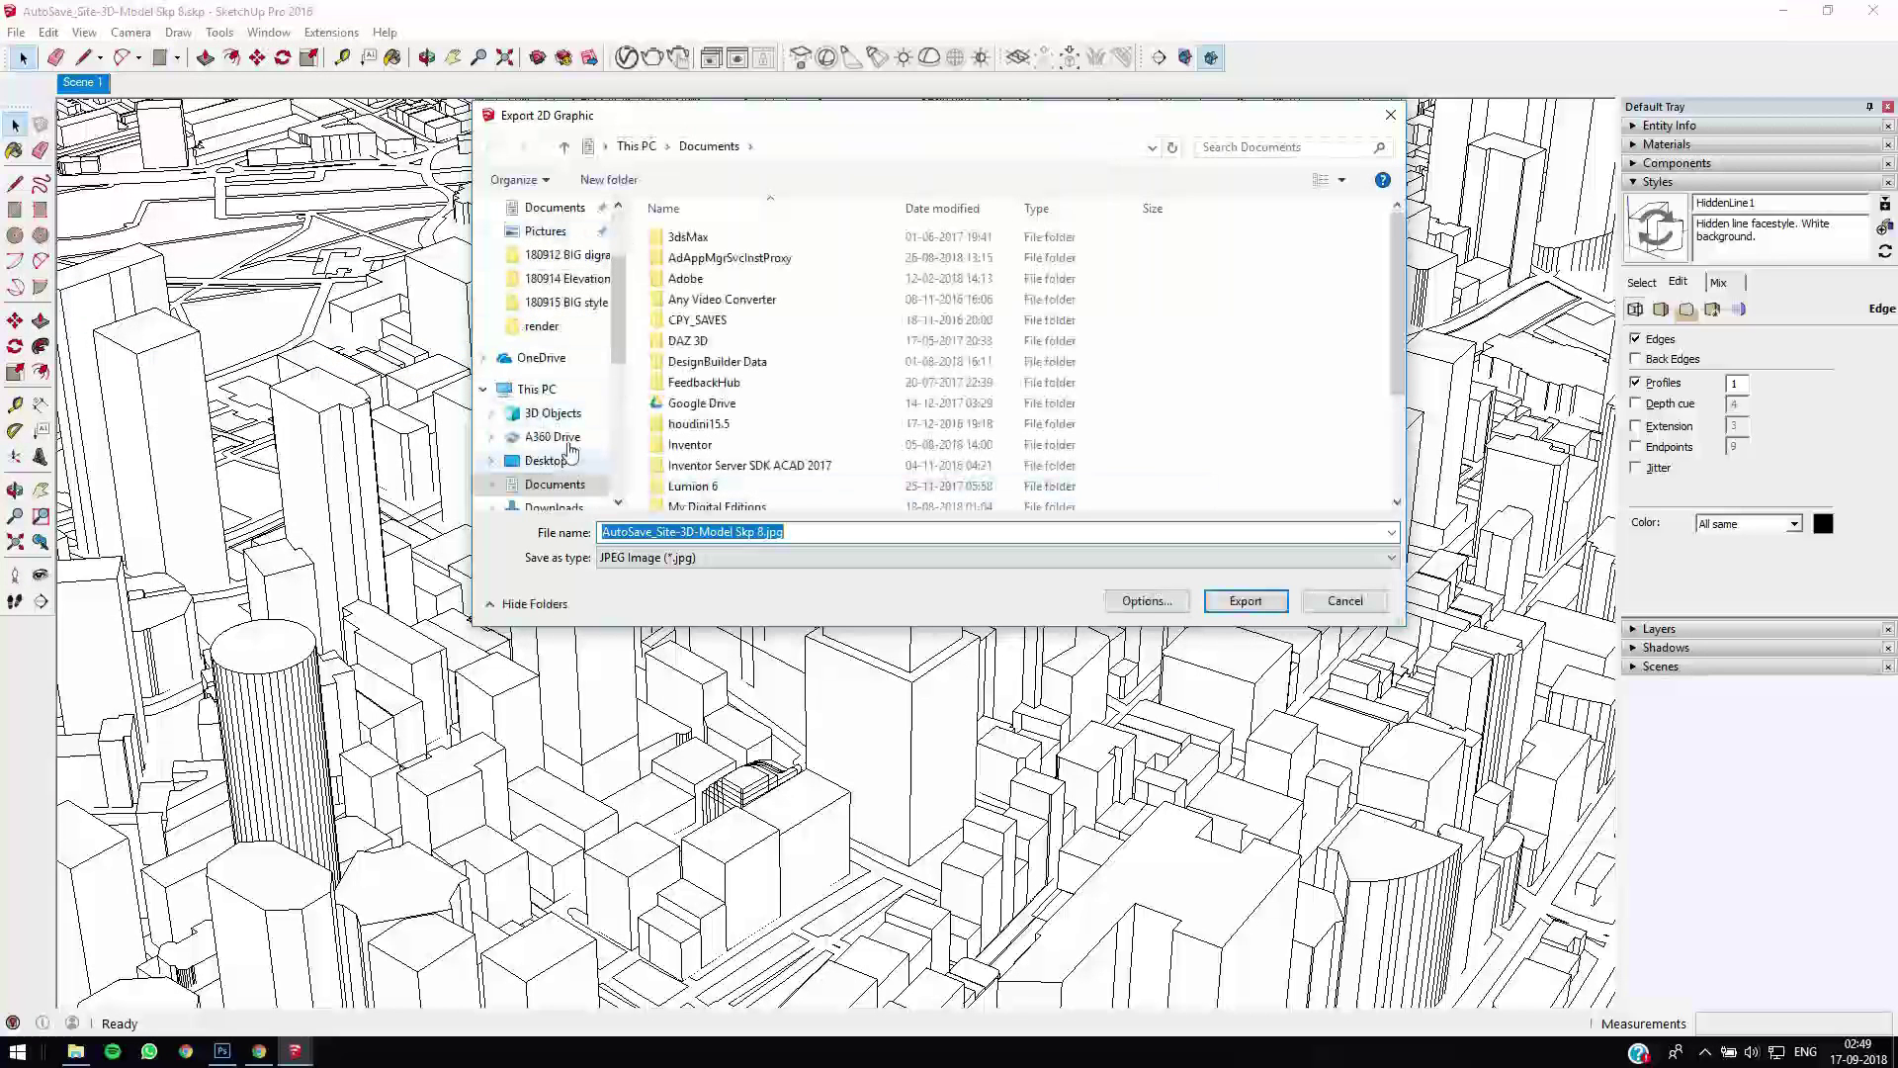
left_click(608, 183)
type("Cla")
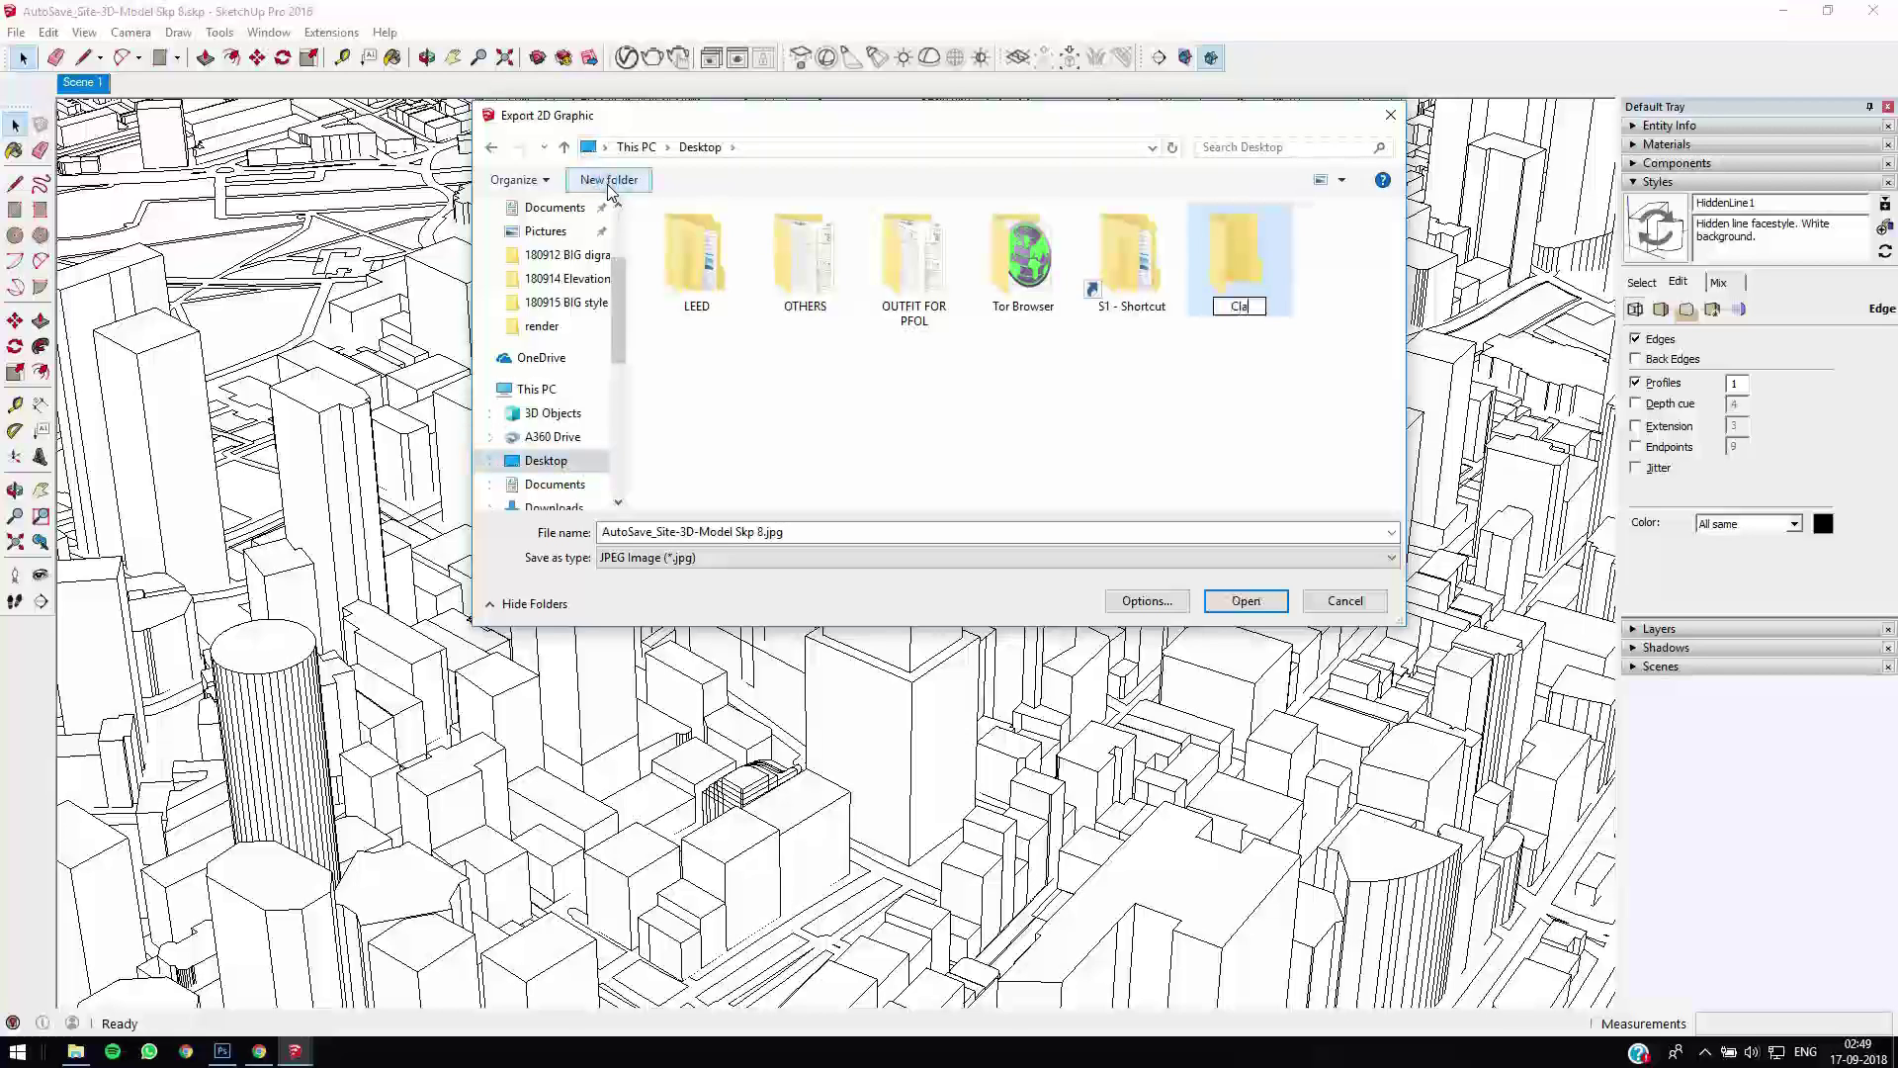
type("y render")
key("Return")
key("Return")
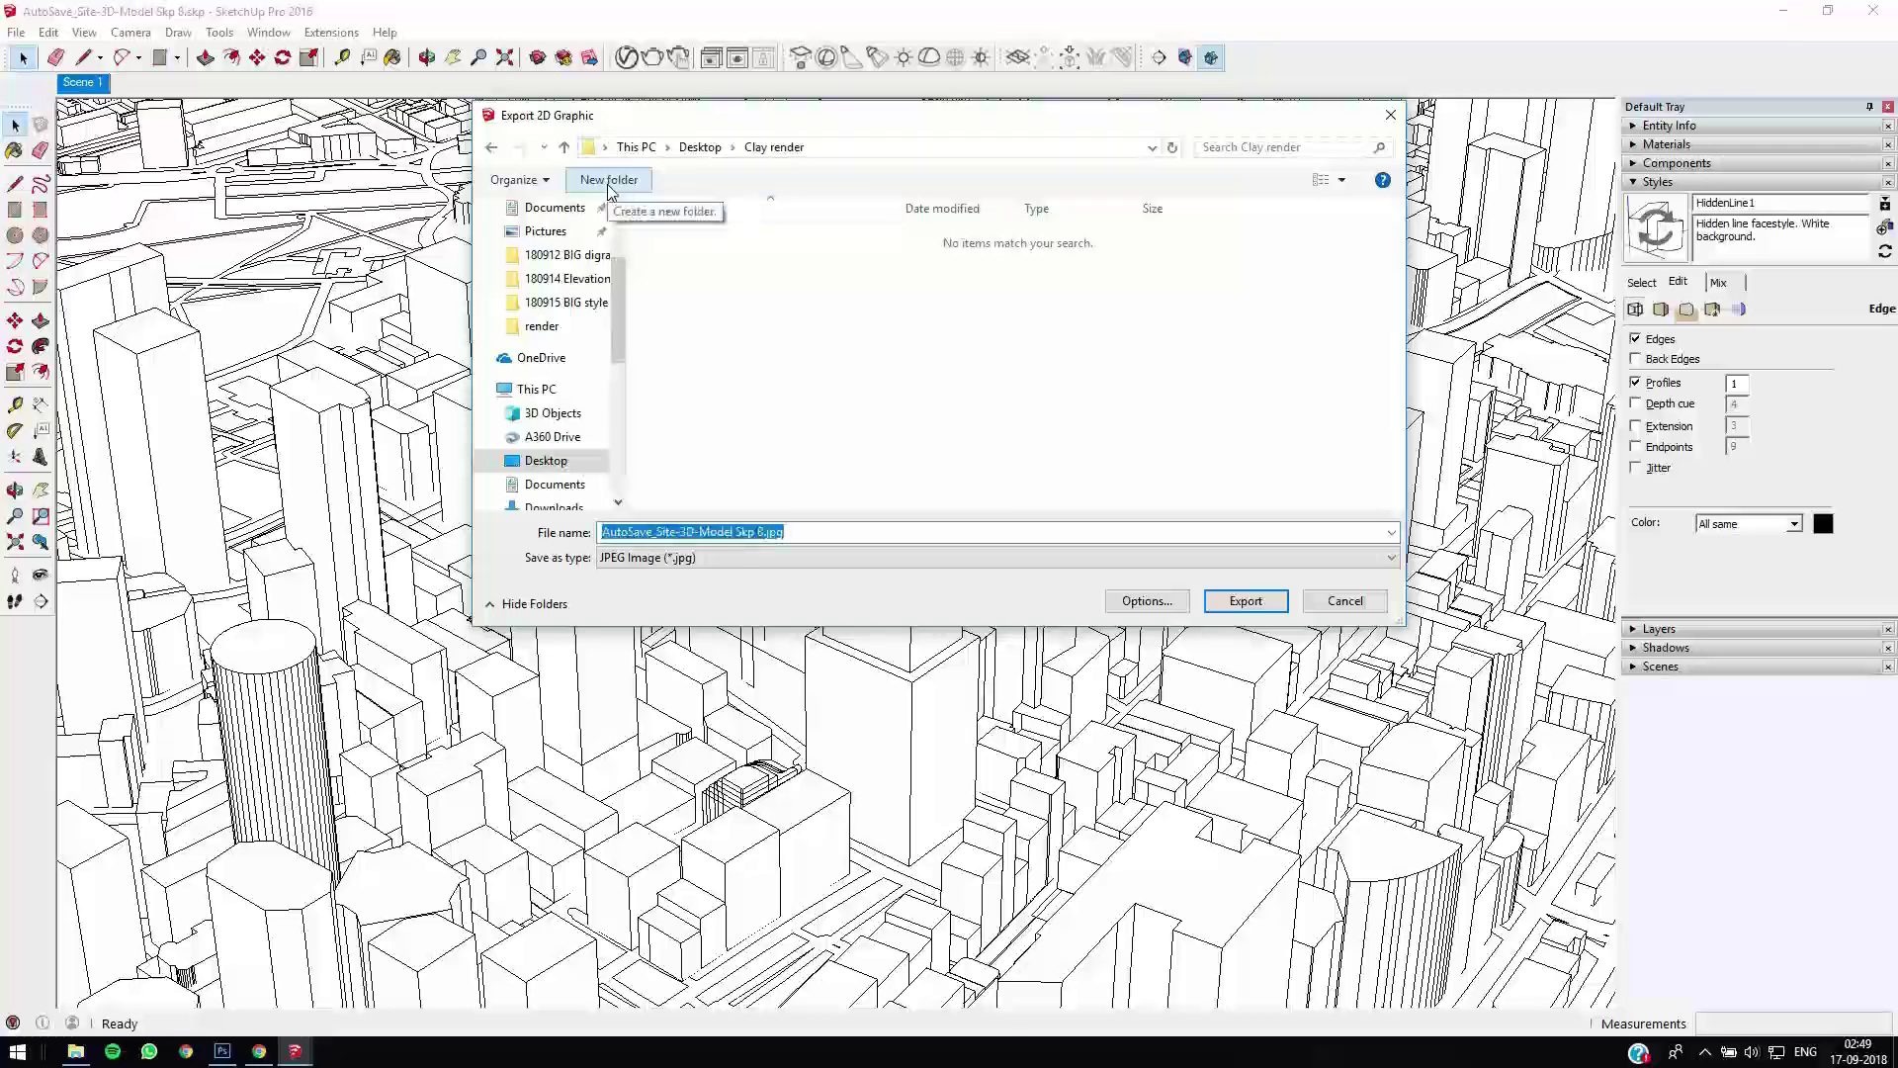
- Export the view into that folder as 'Outline', then reopen the V-Ray frame buffer
type("Outlin")
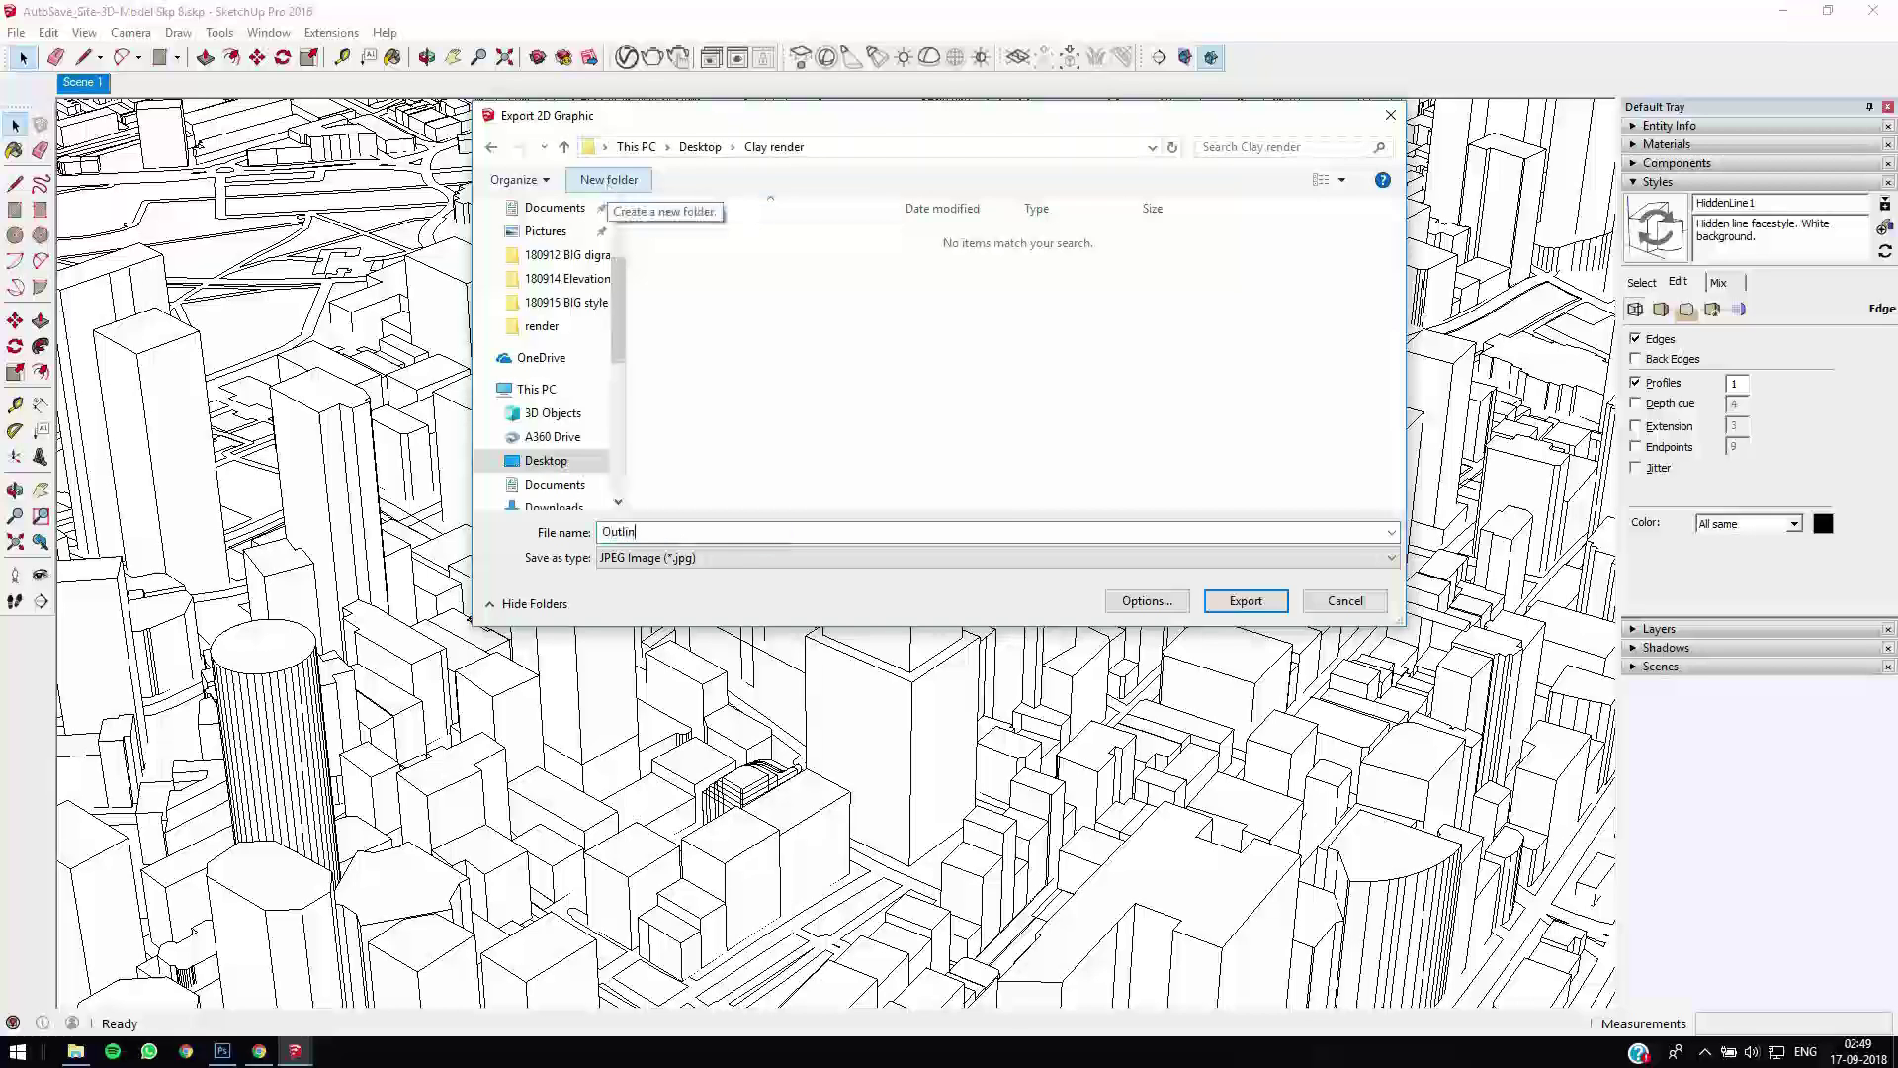
type("e")
key("Return")
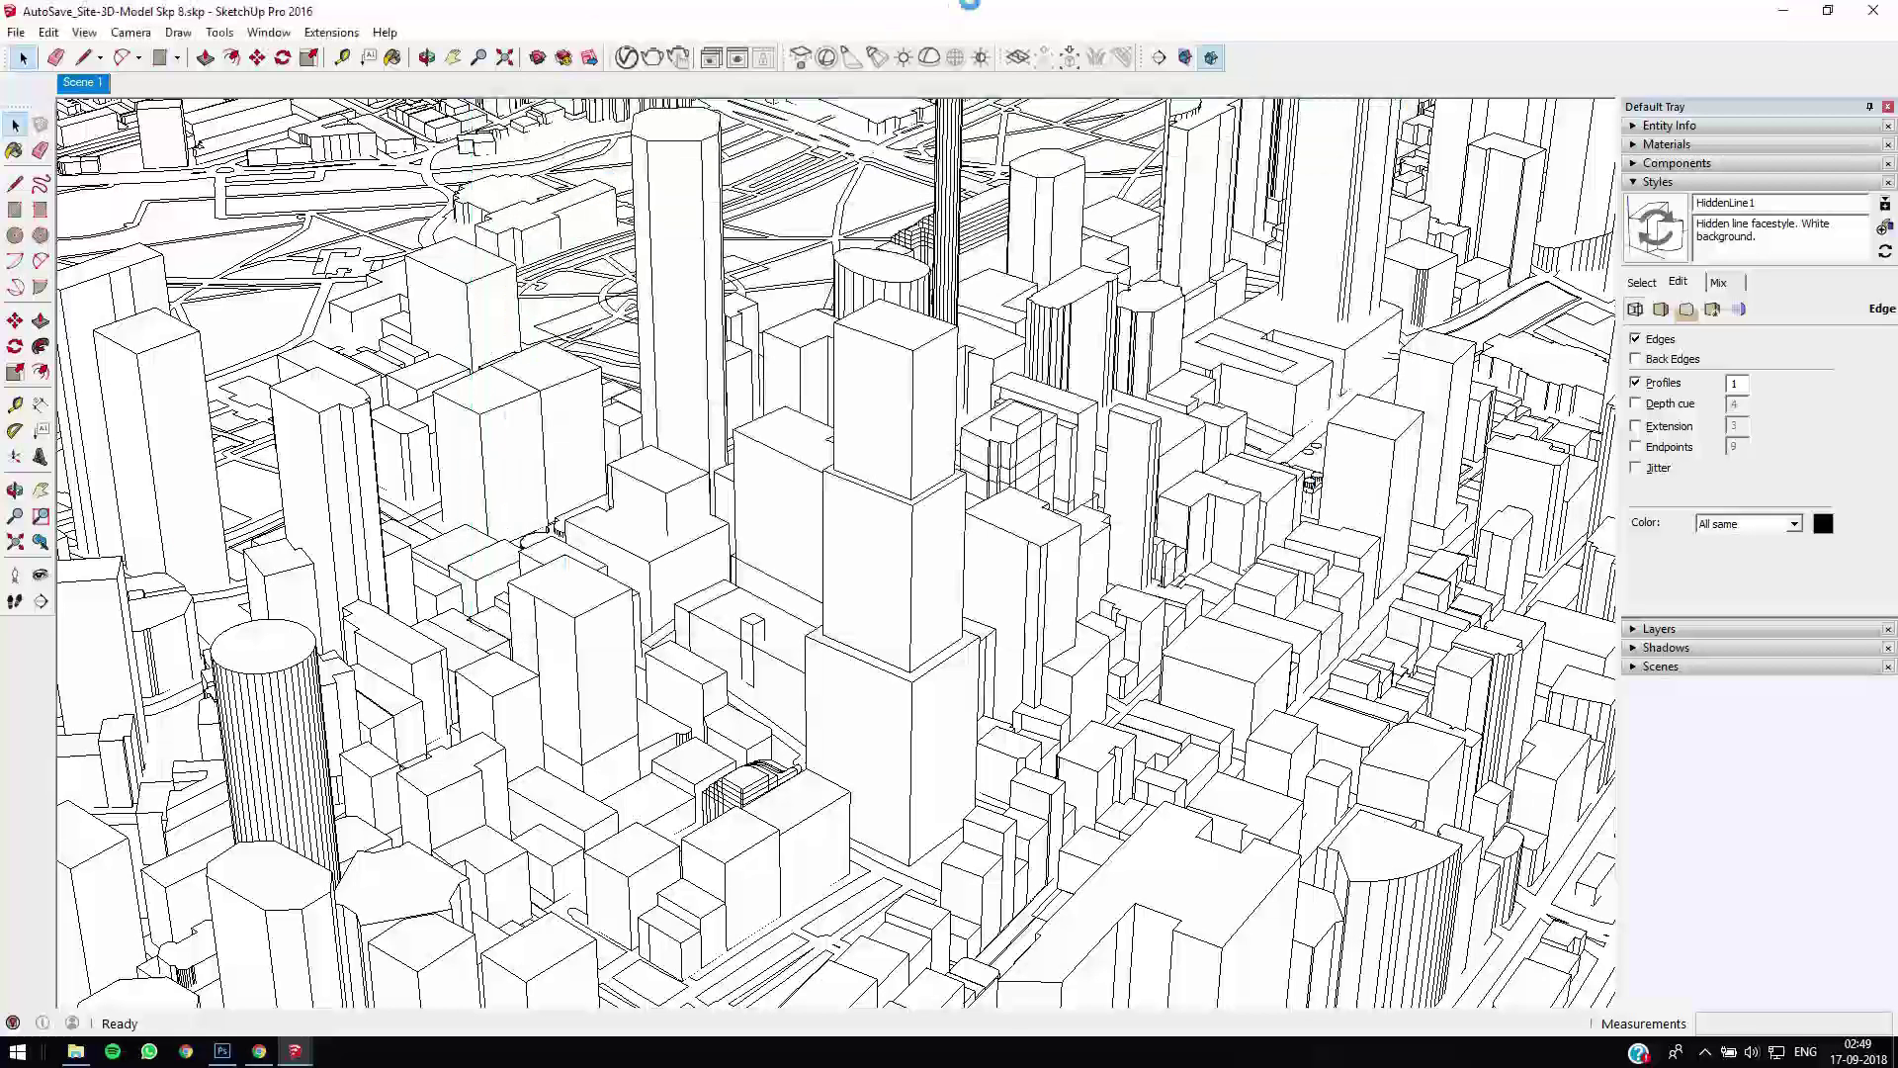
left_click(736, 60)
- Save the V-Ray clay render as 'render clay' in the Clay render folder
scroll(1006, 680, "up", 1)
scroll(1006, 679, "down", 1)
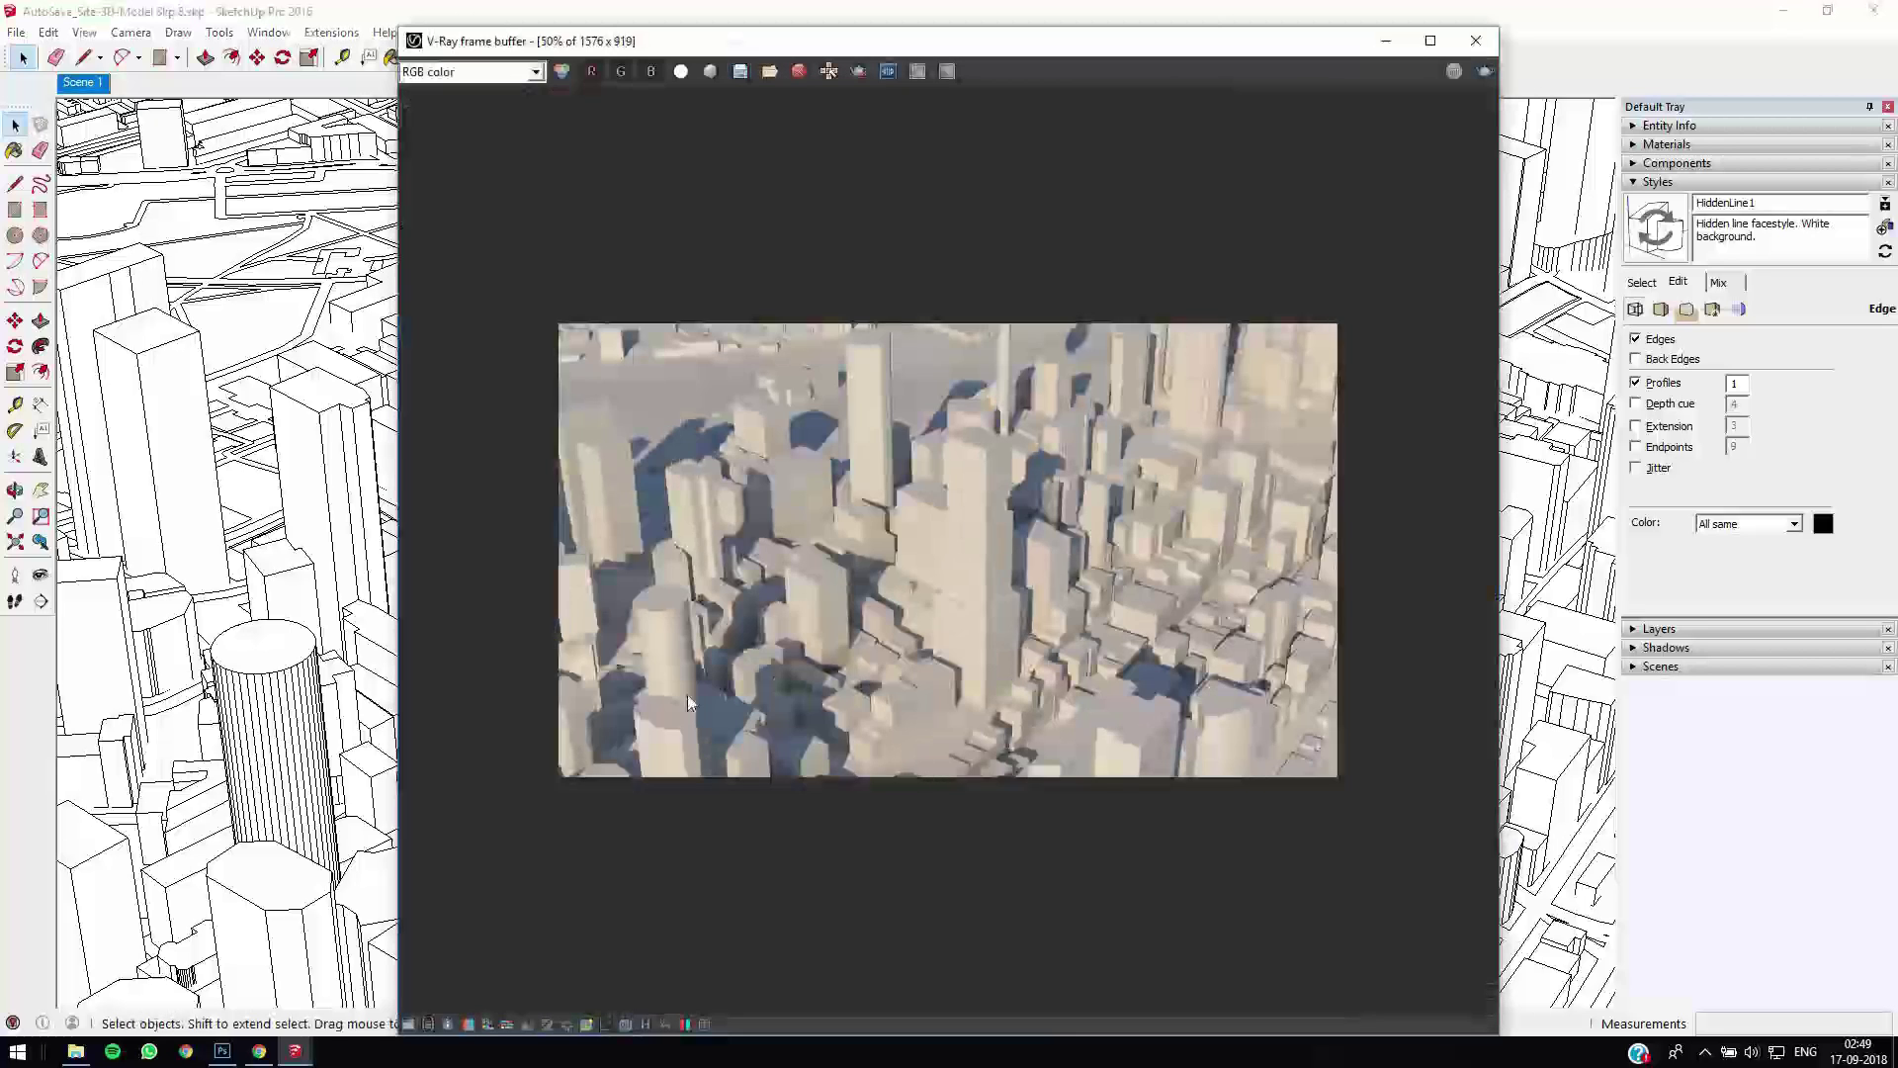
left_click(740, 71)
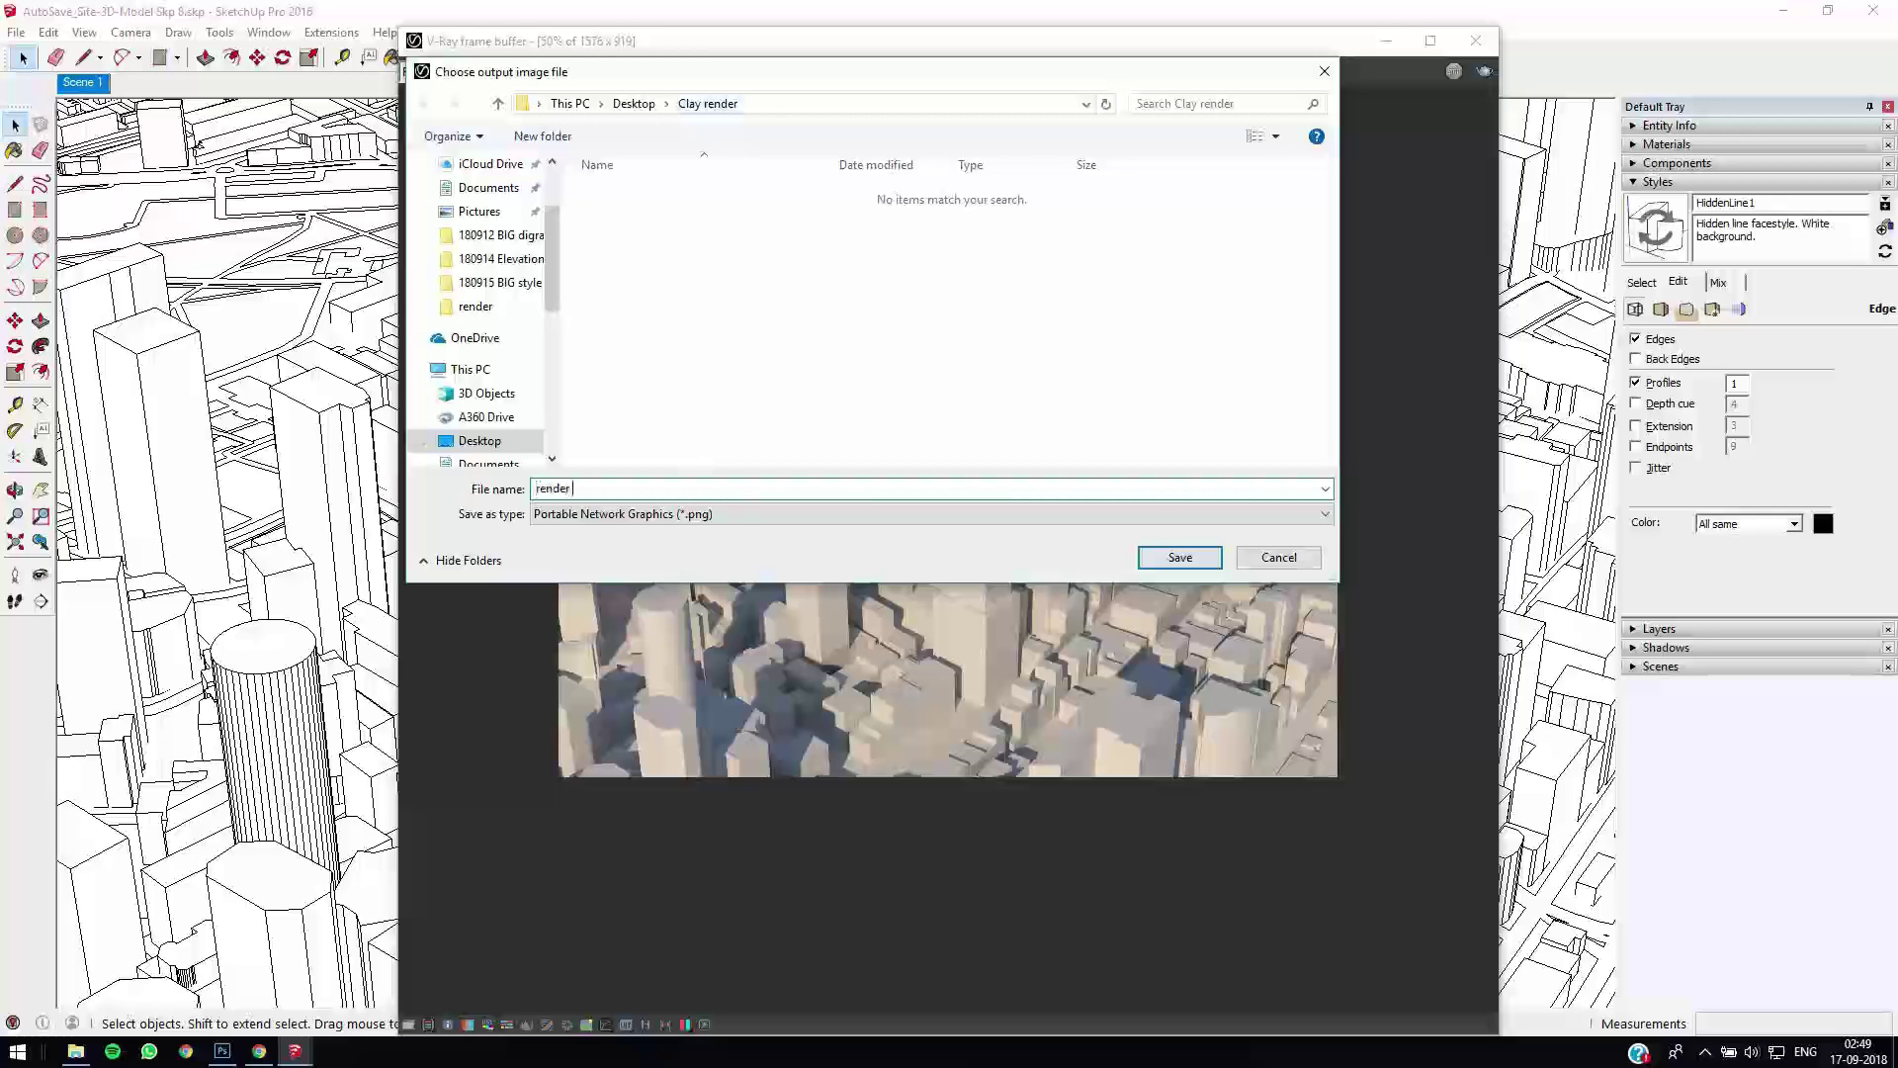
type("clay")
key("Return")
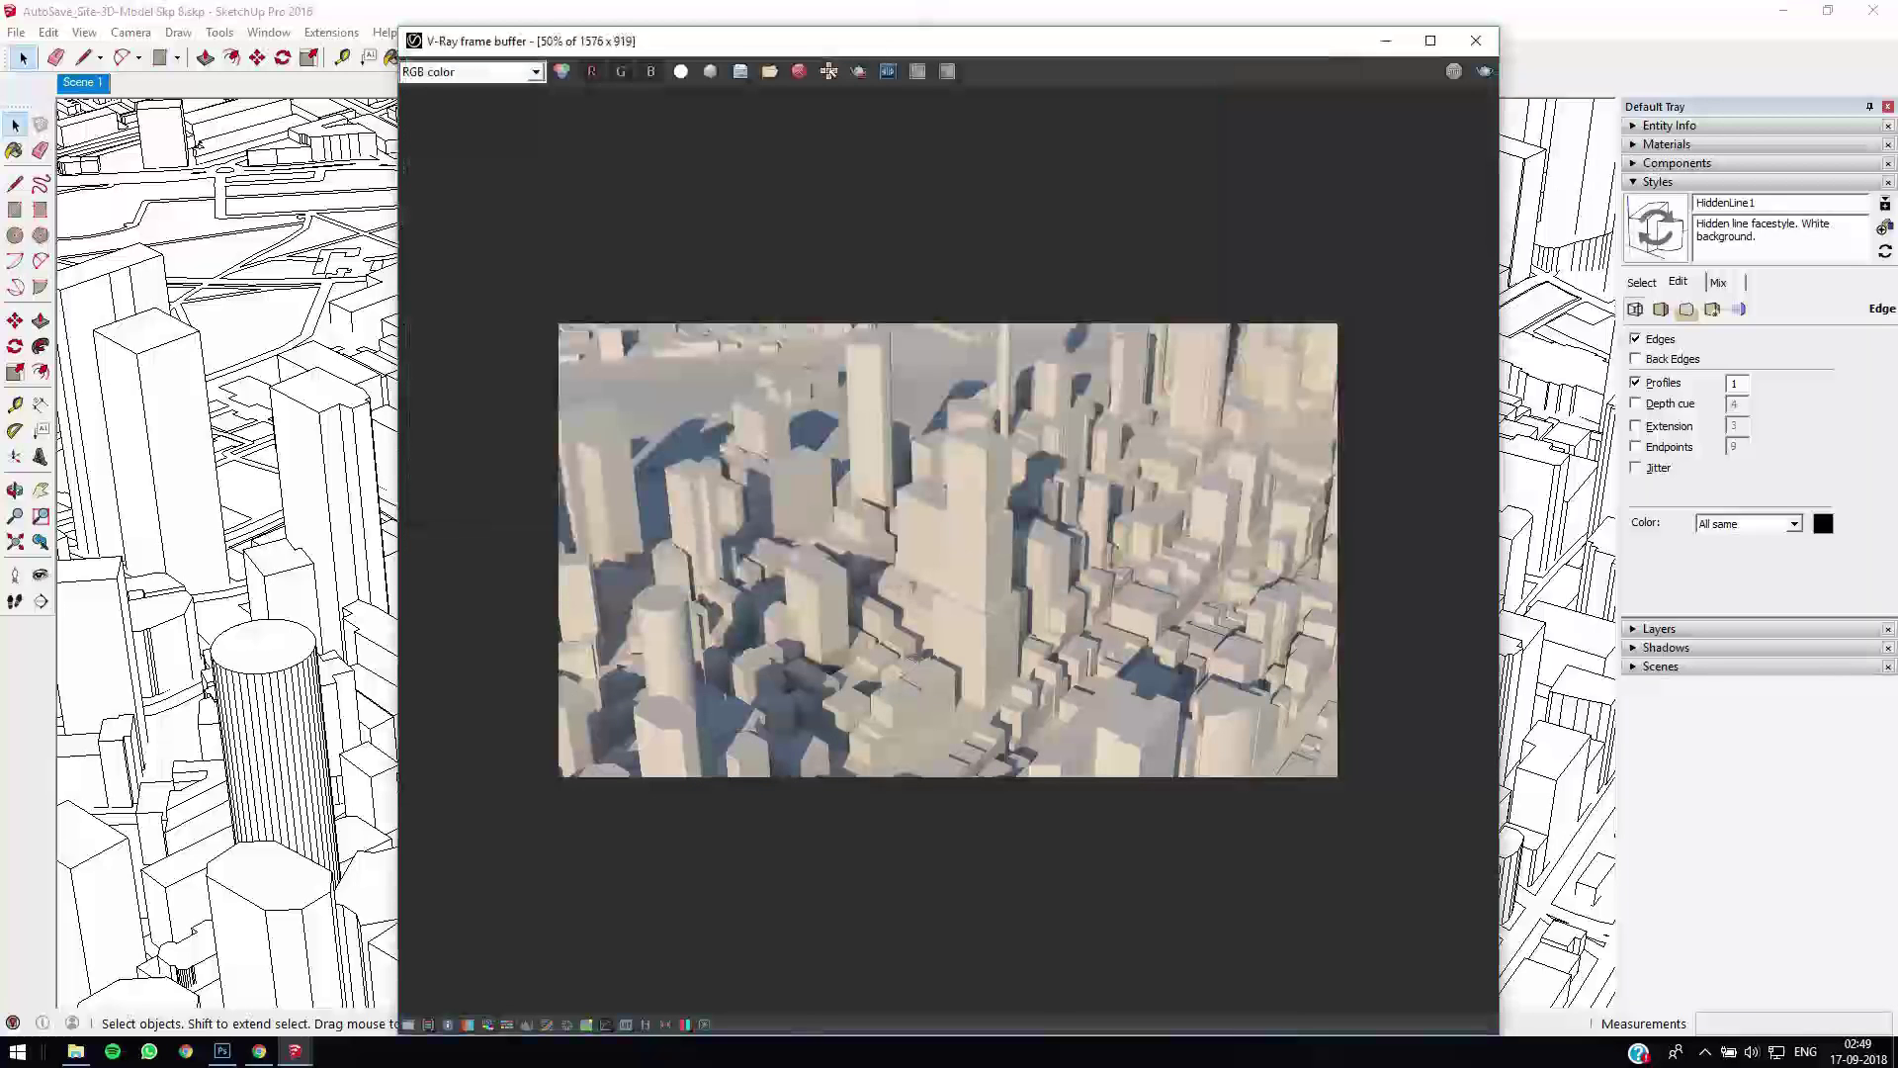
- Drag render clay.png from the Clay render folder onto Photoshop to open it
mouse_move(87, 1055)
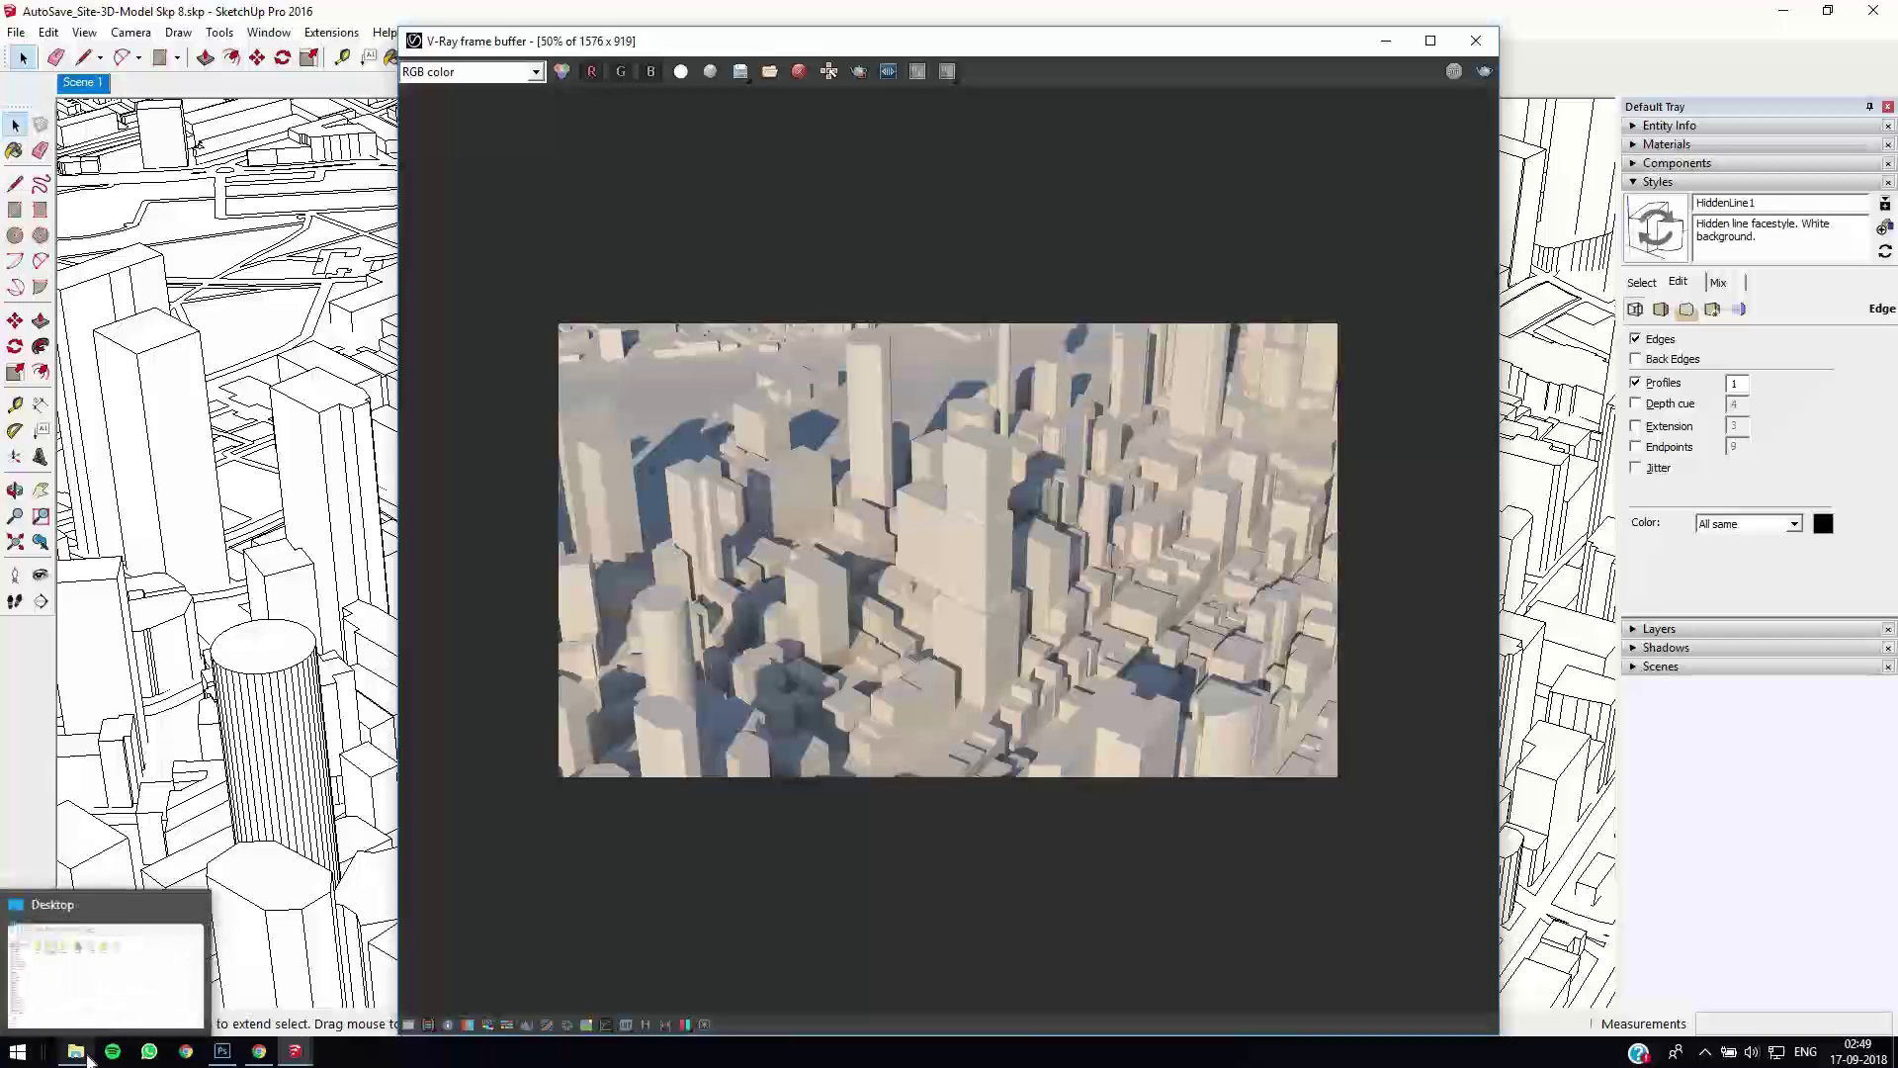
left_click(82, 1040)
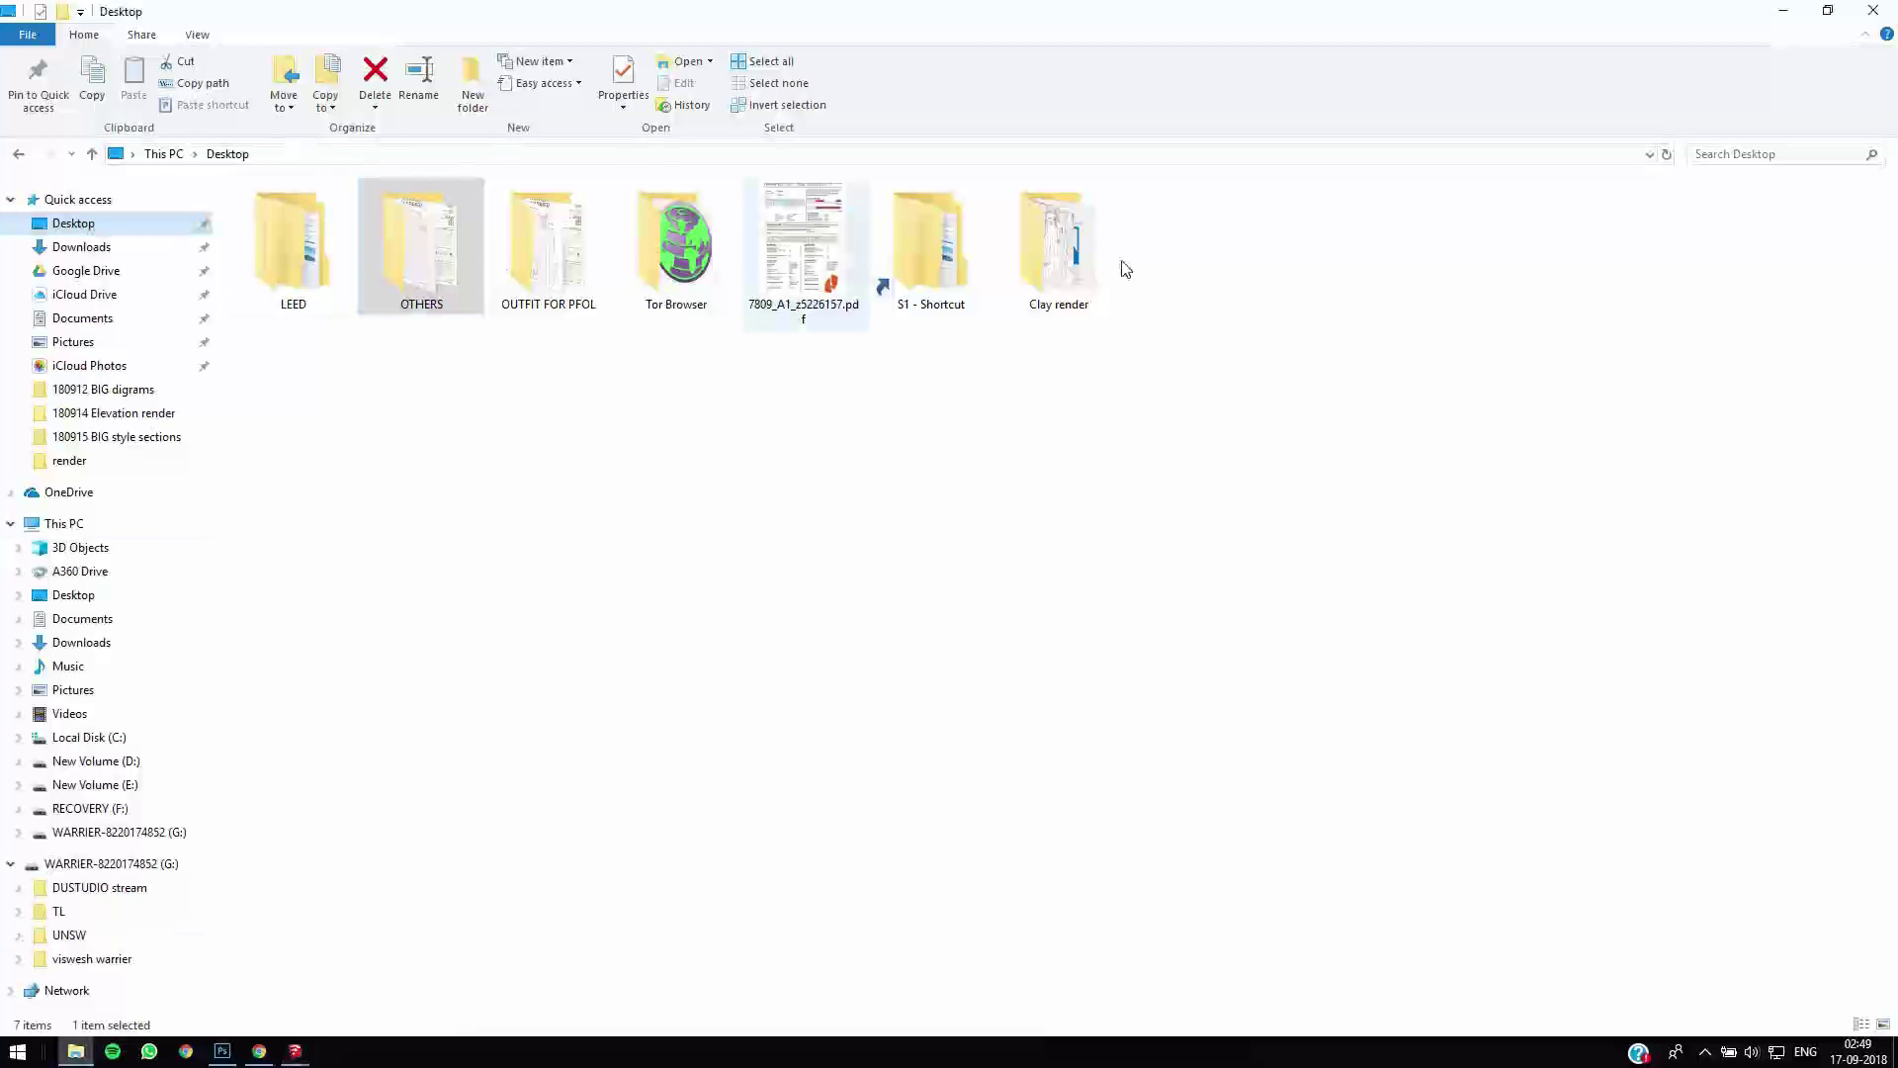
left_click(1058, 252)
key("Return")
left_click_drag(400, 222, 168, 1011)
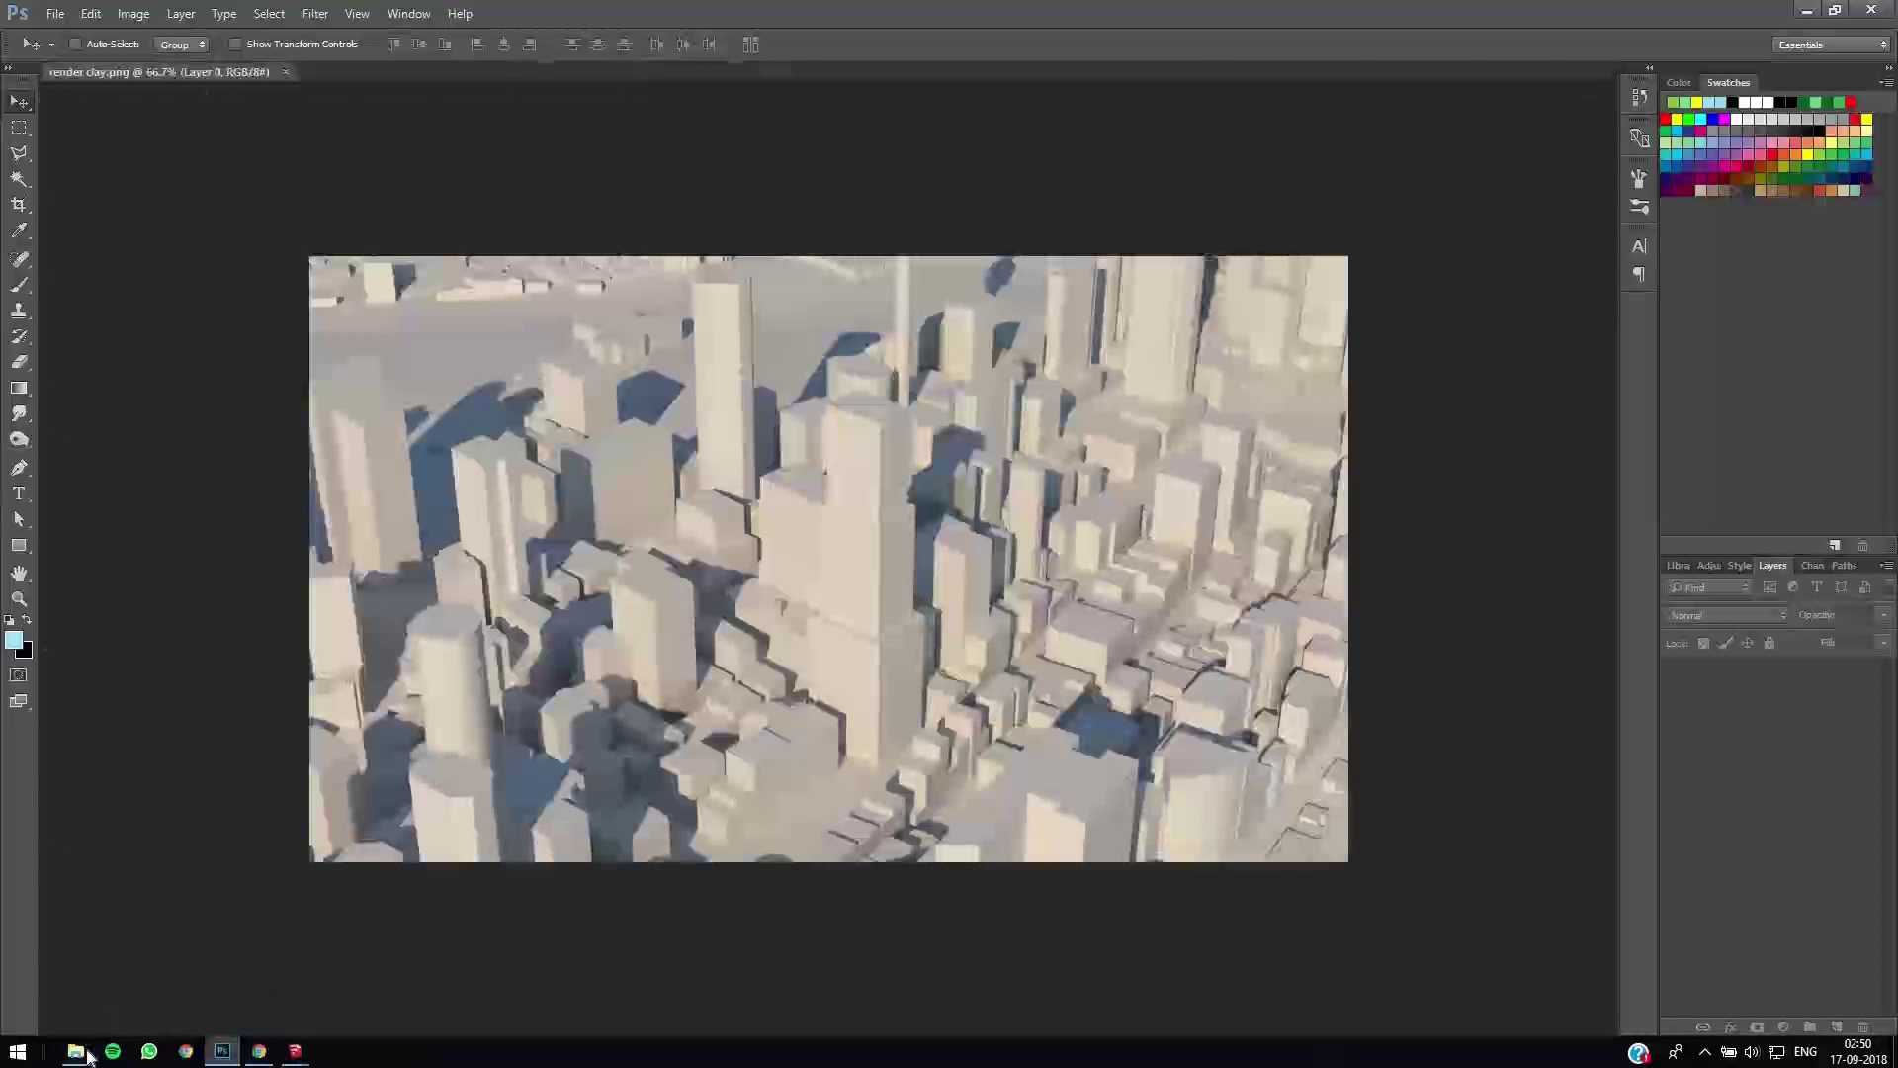
- Place Outline.jpg over the render and scale it to about 133% to fill the canvas
key("alt+Tab")
left_click_drag(284, 244, 638, 806)
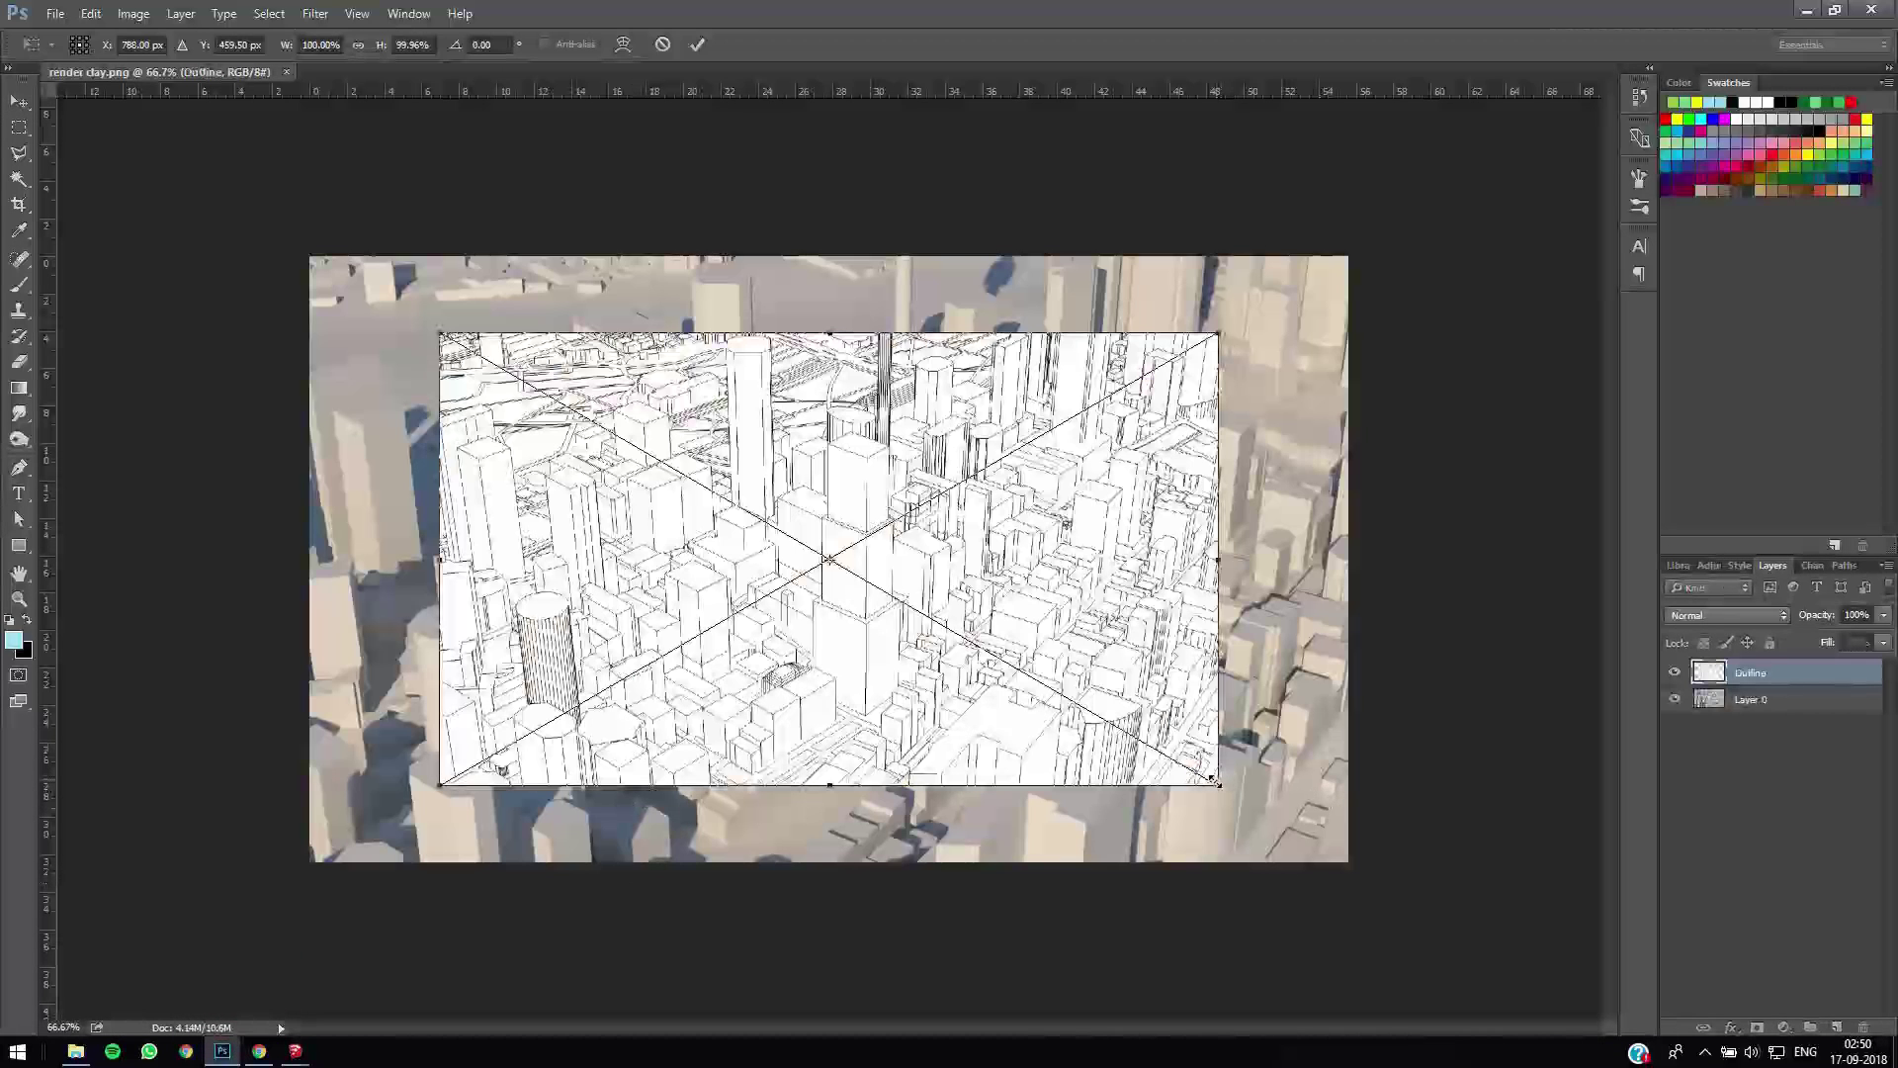
left_click_drag(1248, 808, 1326, 868, "alt+shift")
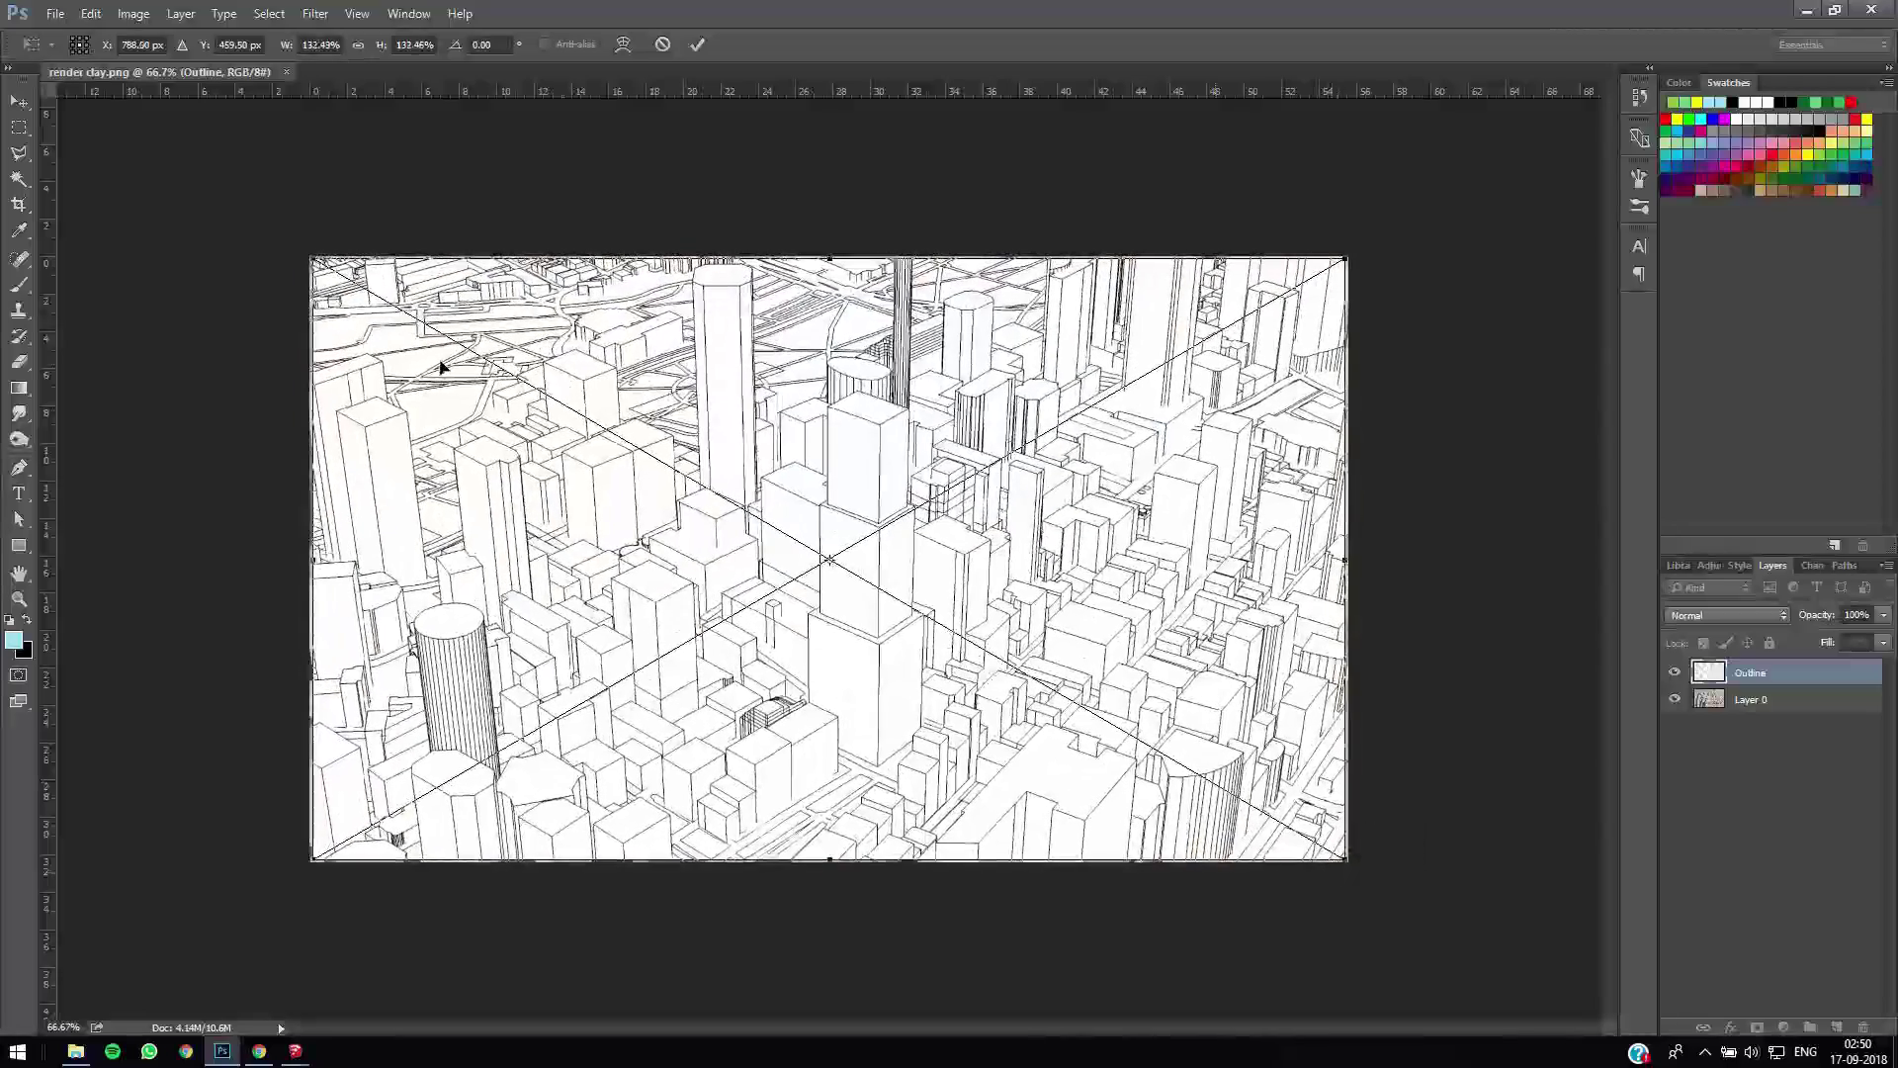
left_click_drag(451, 358, 450, 364)
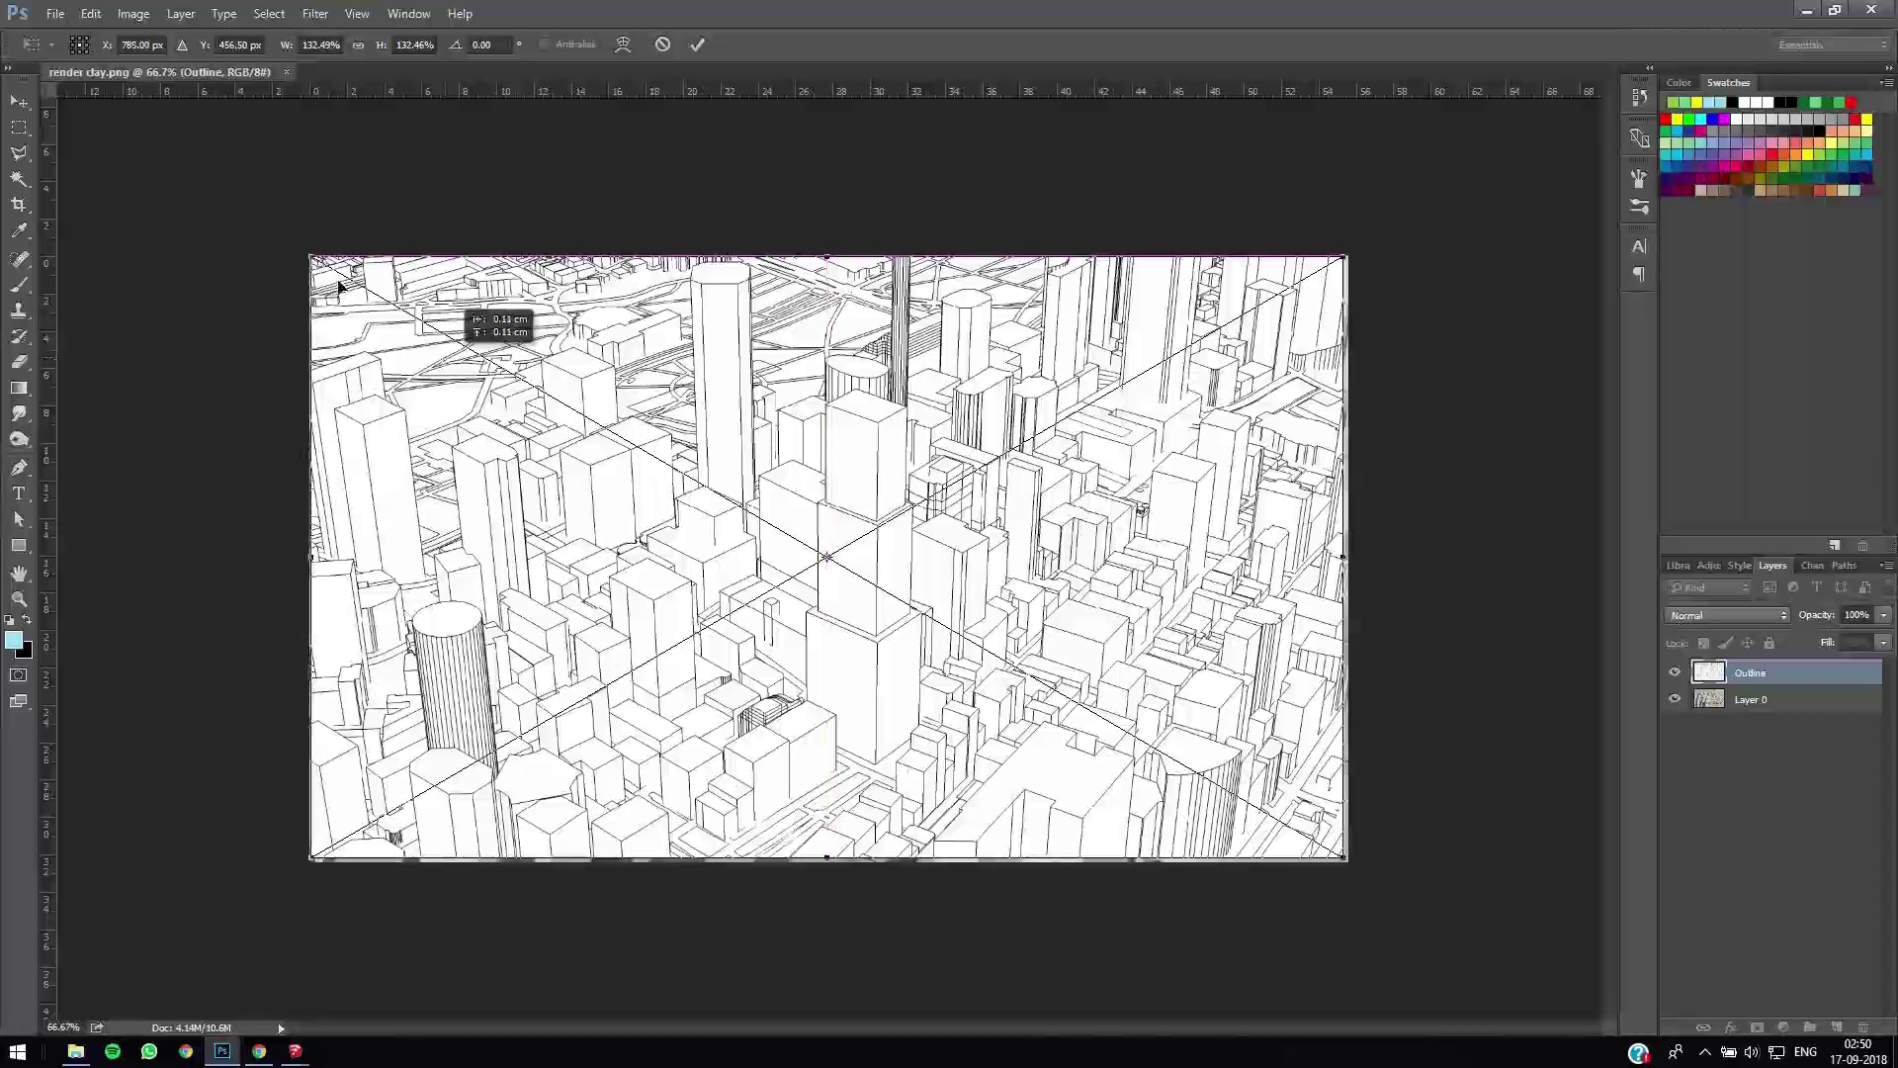
scroll(296, 259, "up", 10, "alt")
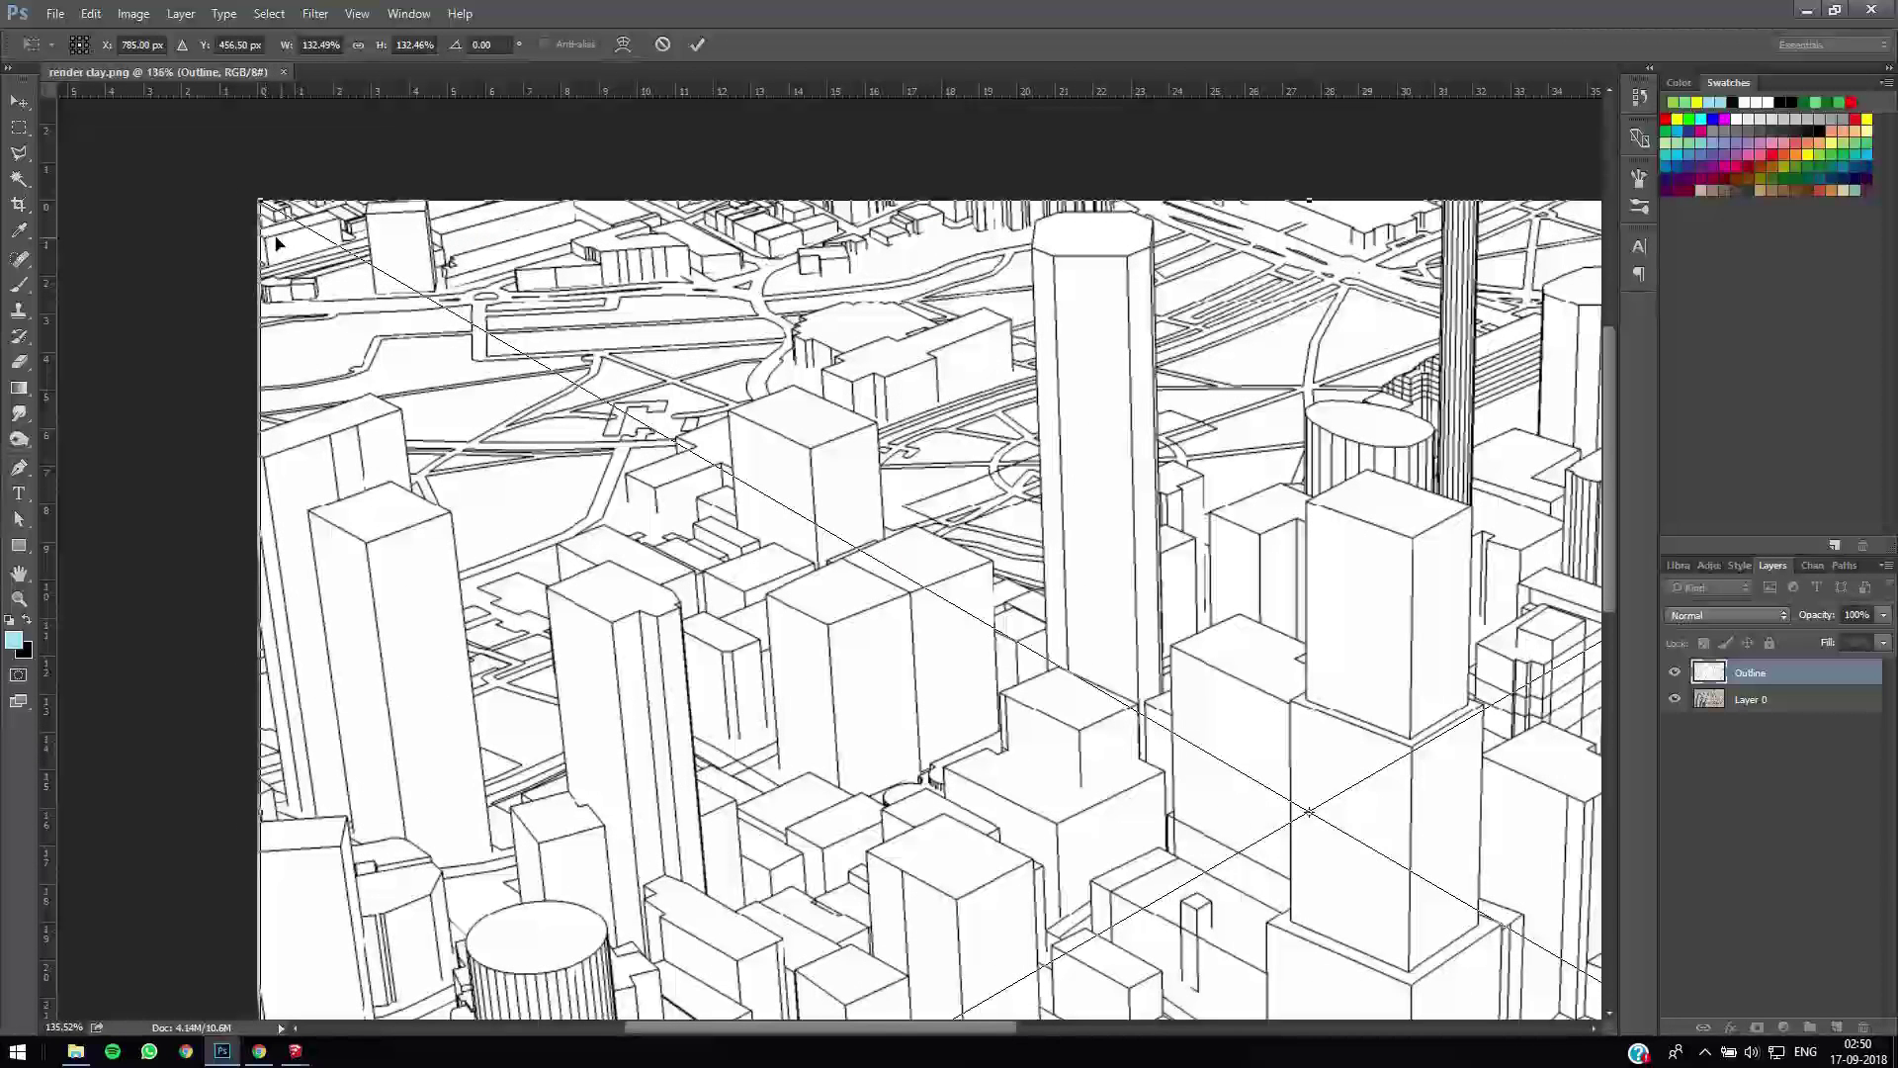
scroll(296, 218, "down", 8, "alt")
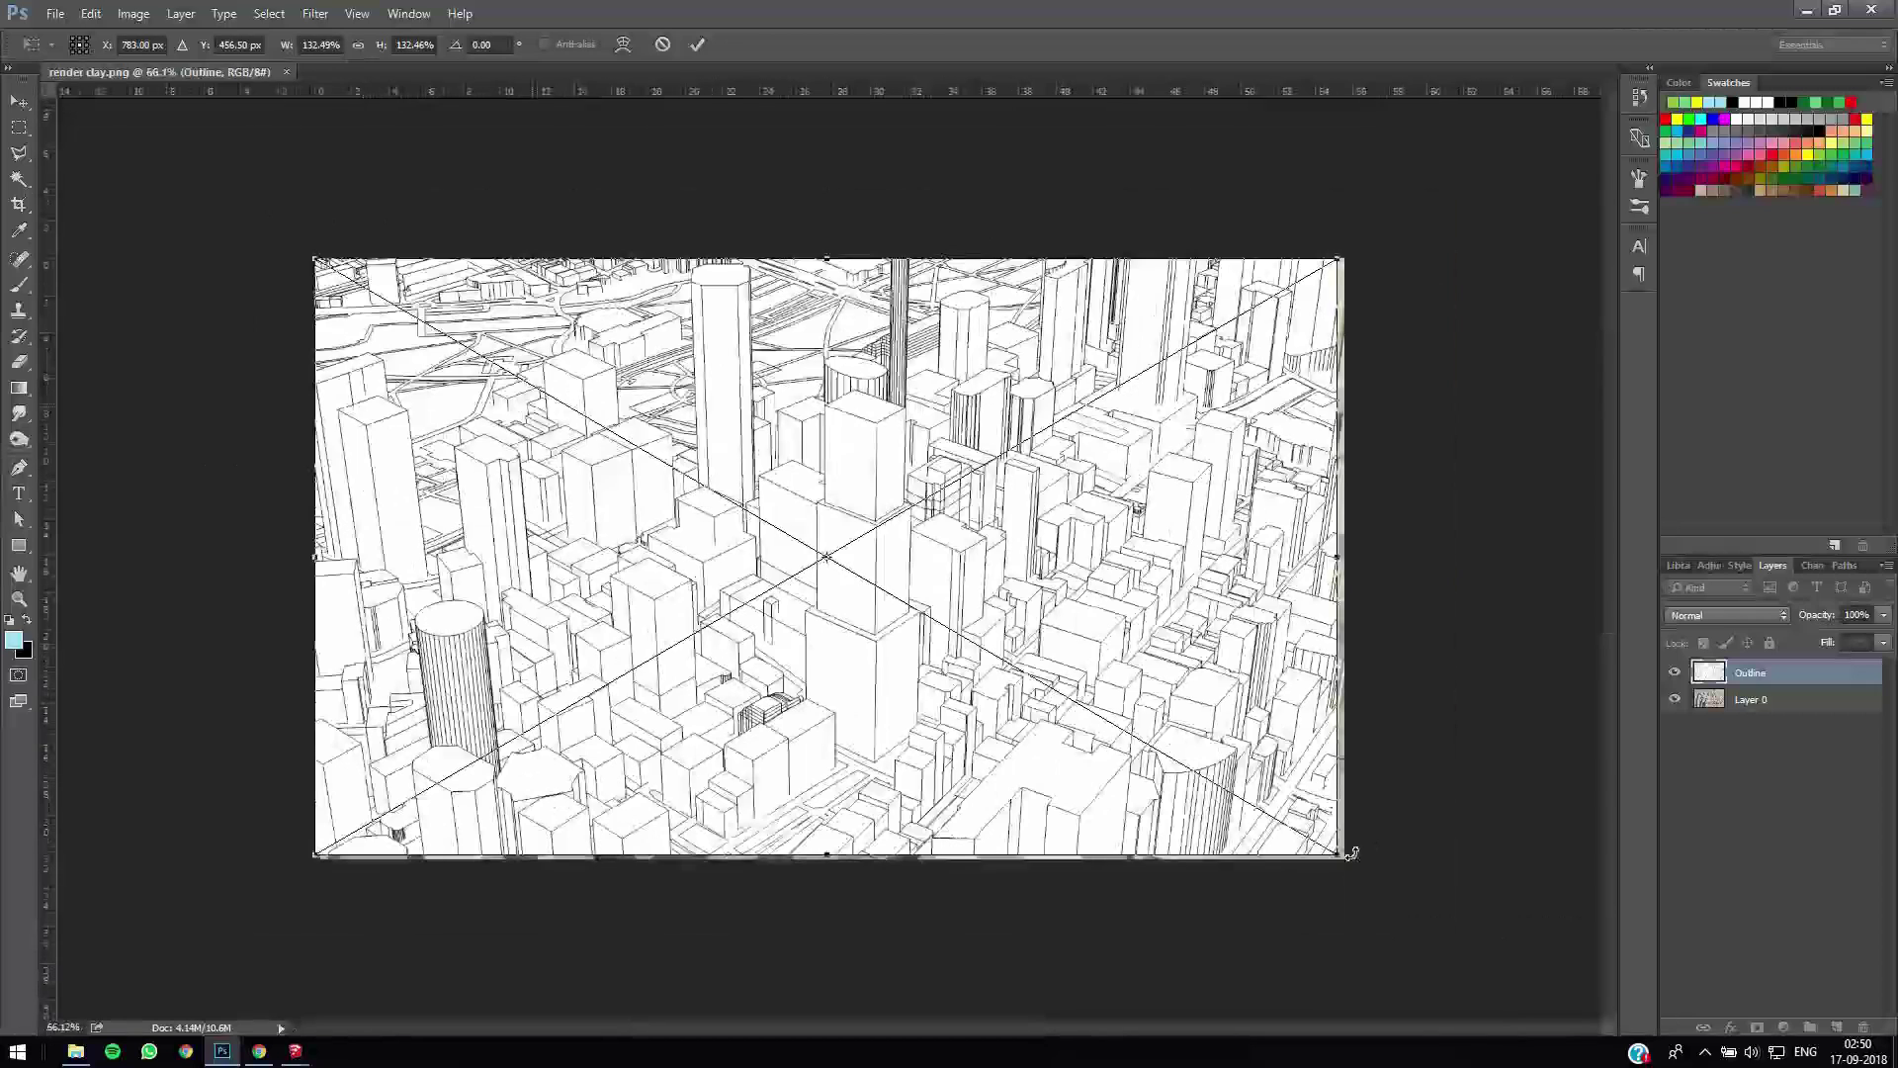
left_click_drag(1343, 859, 1347, 863)
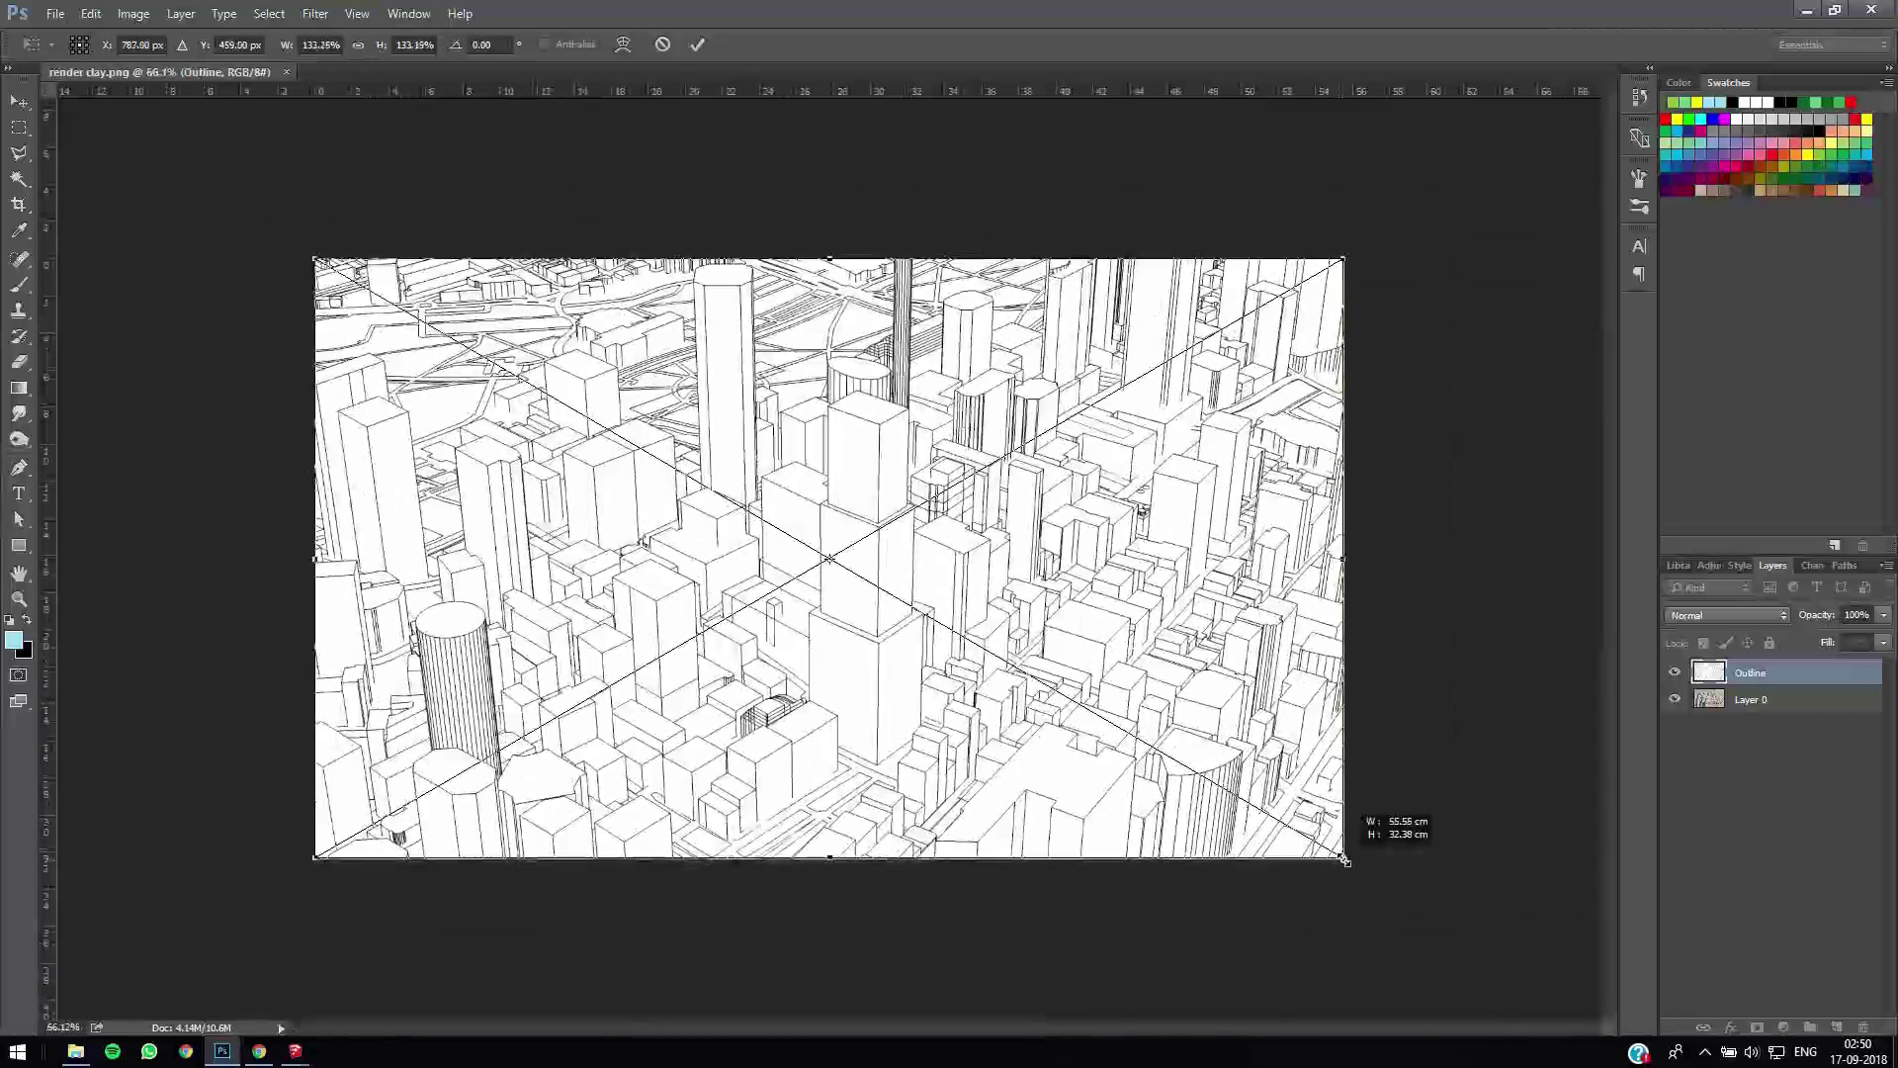
- Commit the transform, set the Outline layer to Multiply, and toggle its visibility to compare
key("Return")
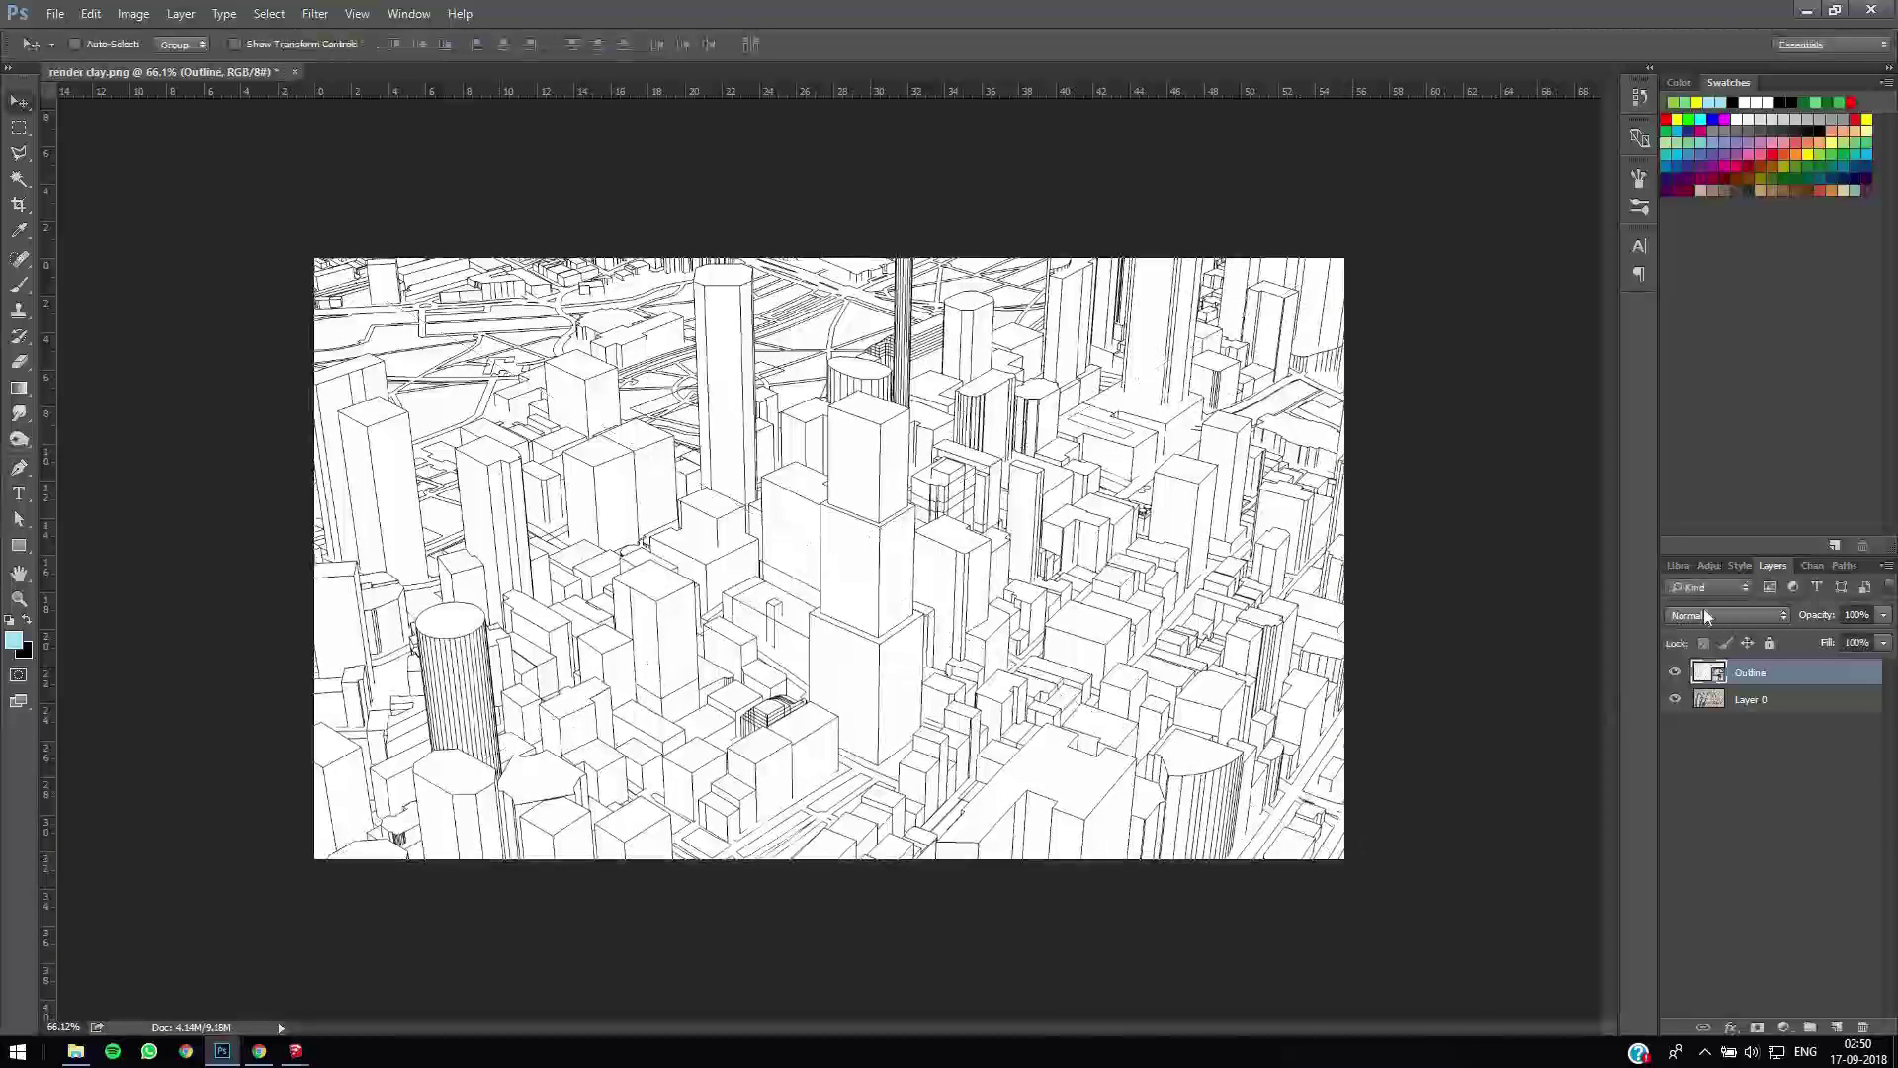
left_click(1705, 615)
left_click(1698, 681)
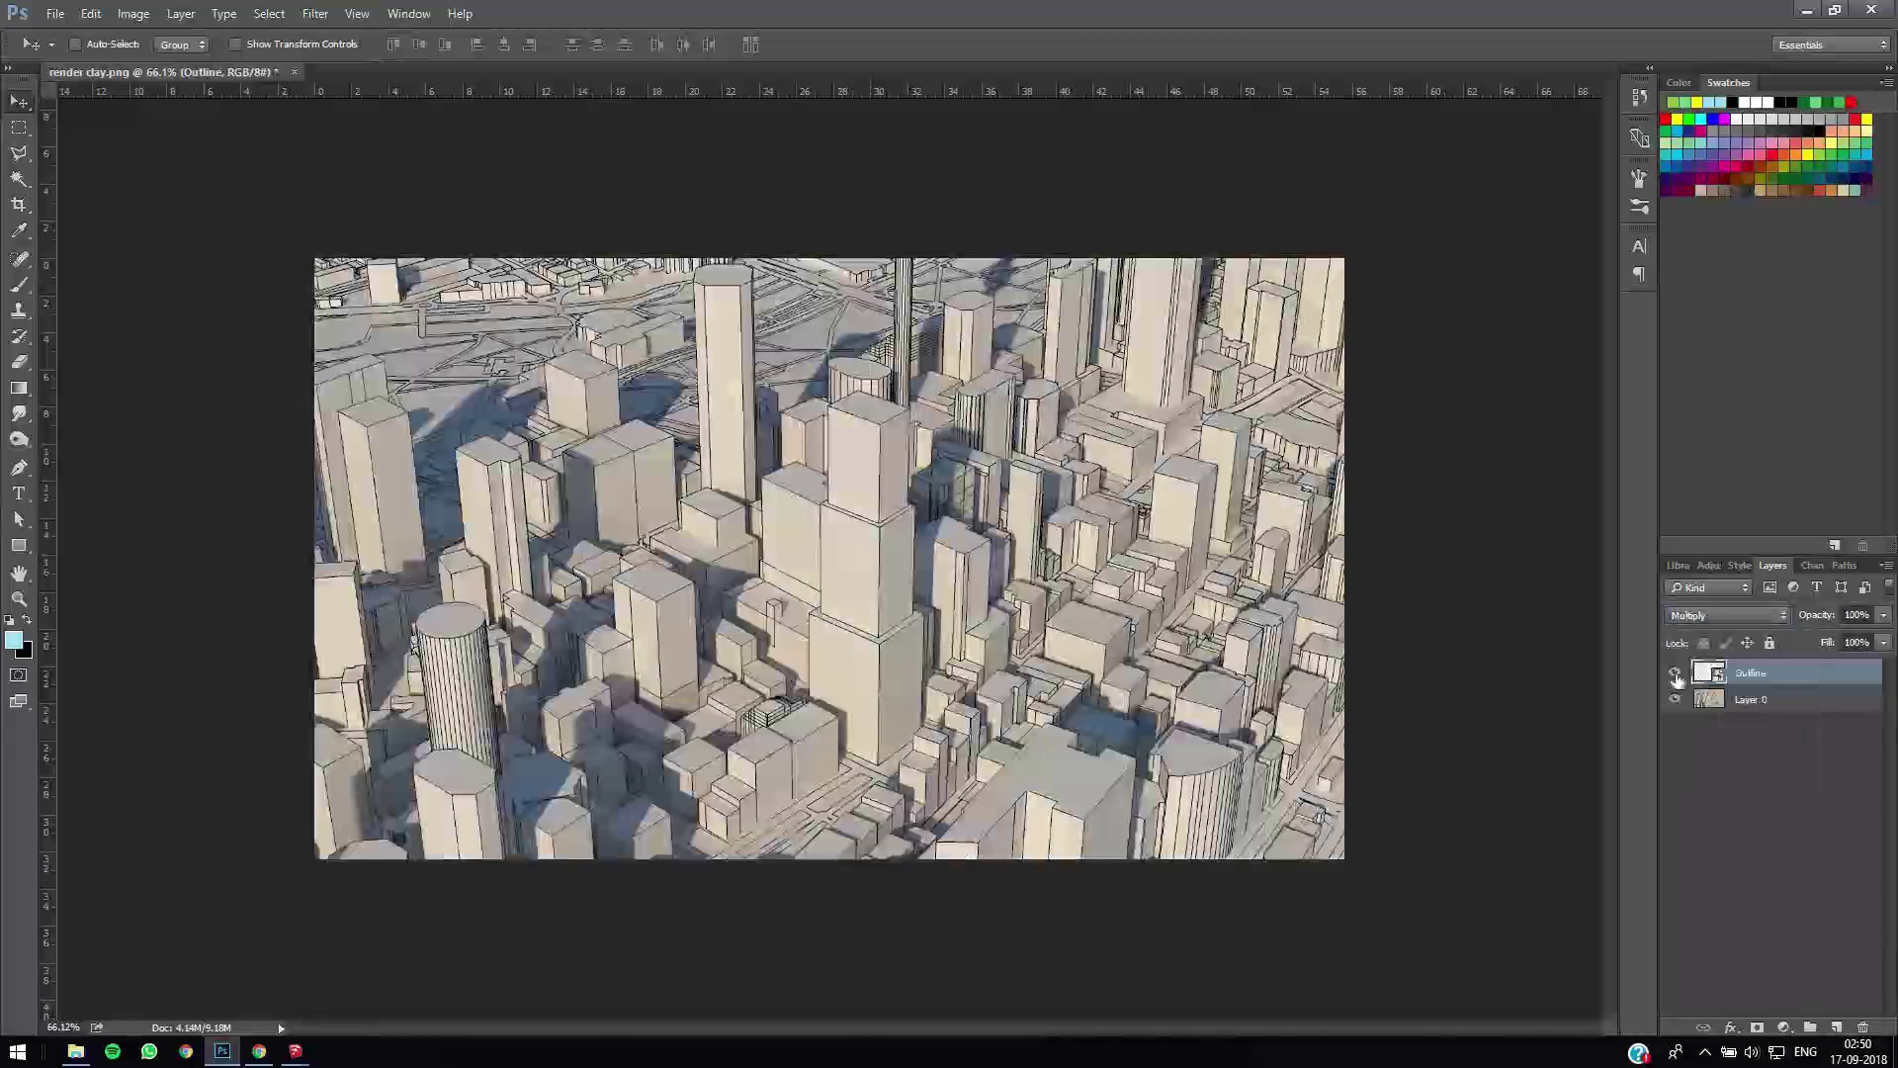
left_click(1675, 673)
left_click(1677, 675)
left_click(1678, 675)
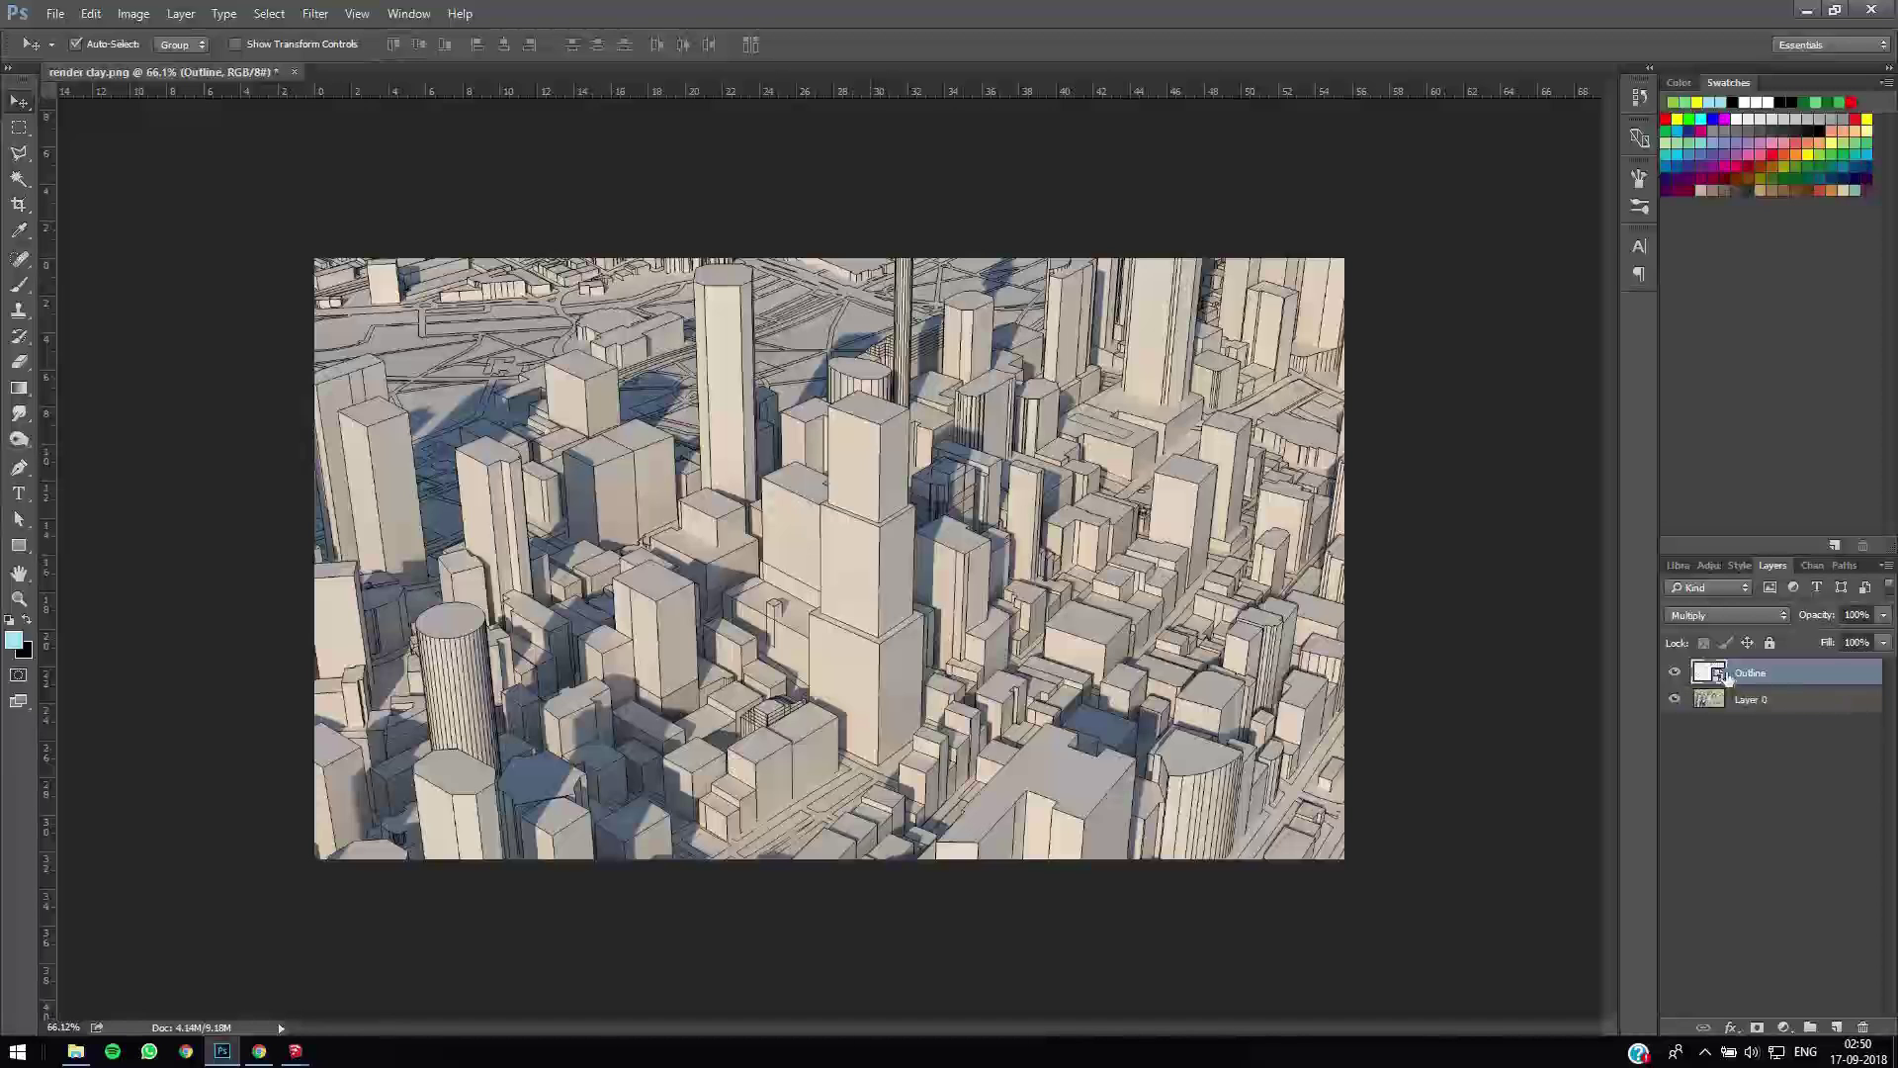
- Invert the Outline layer with Ctrl+I, set it to Screen blending, and zoom in to check
key("ctrl+i")
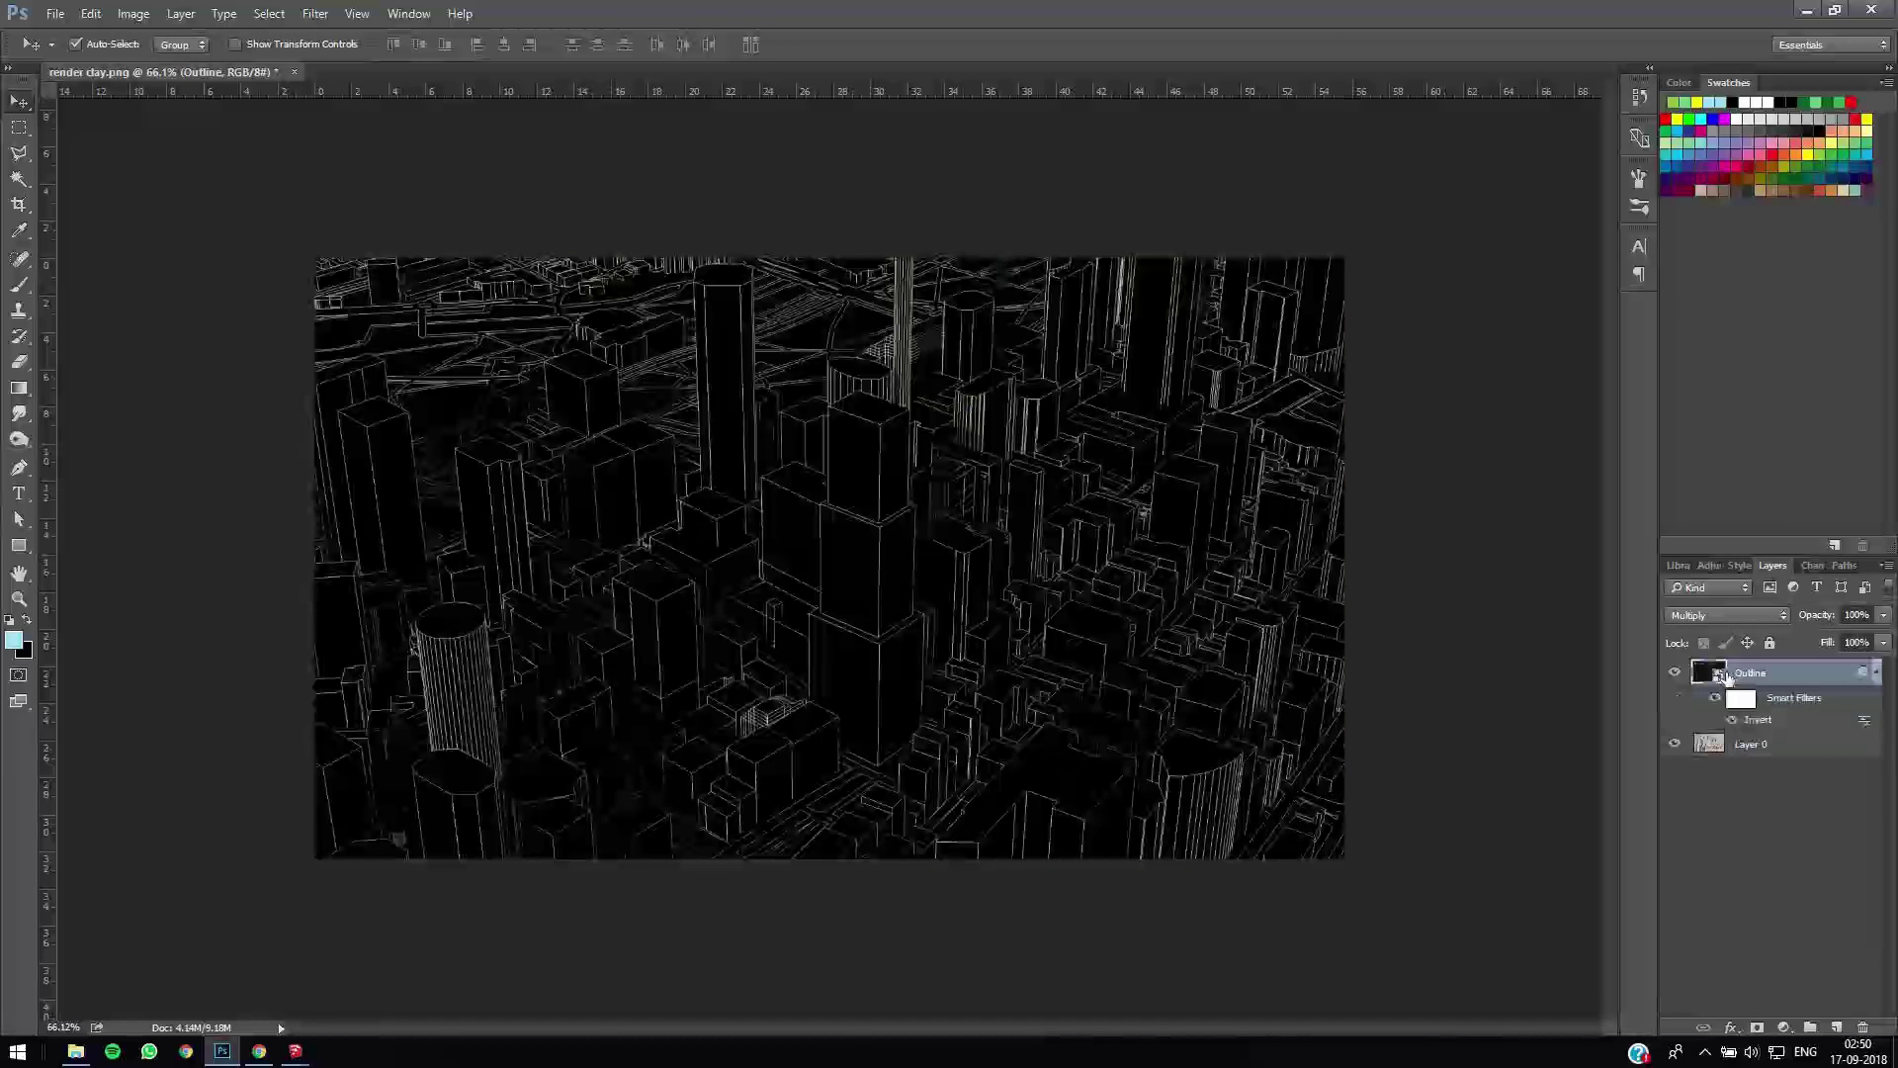
left_click(1717, 611)
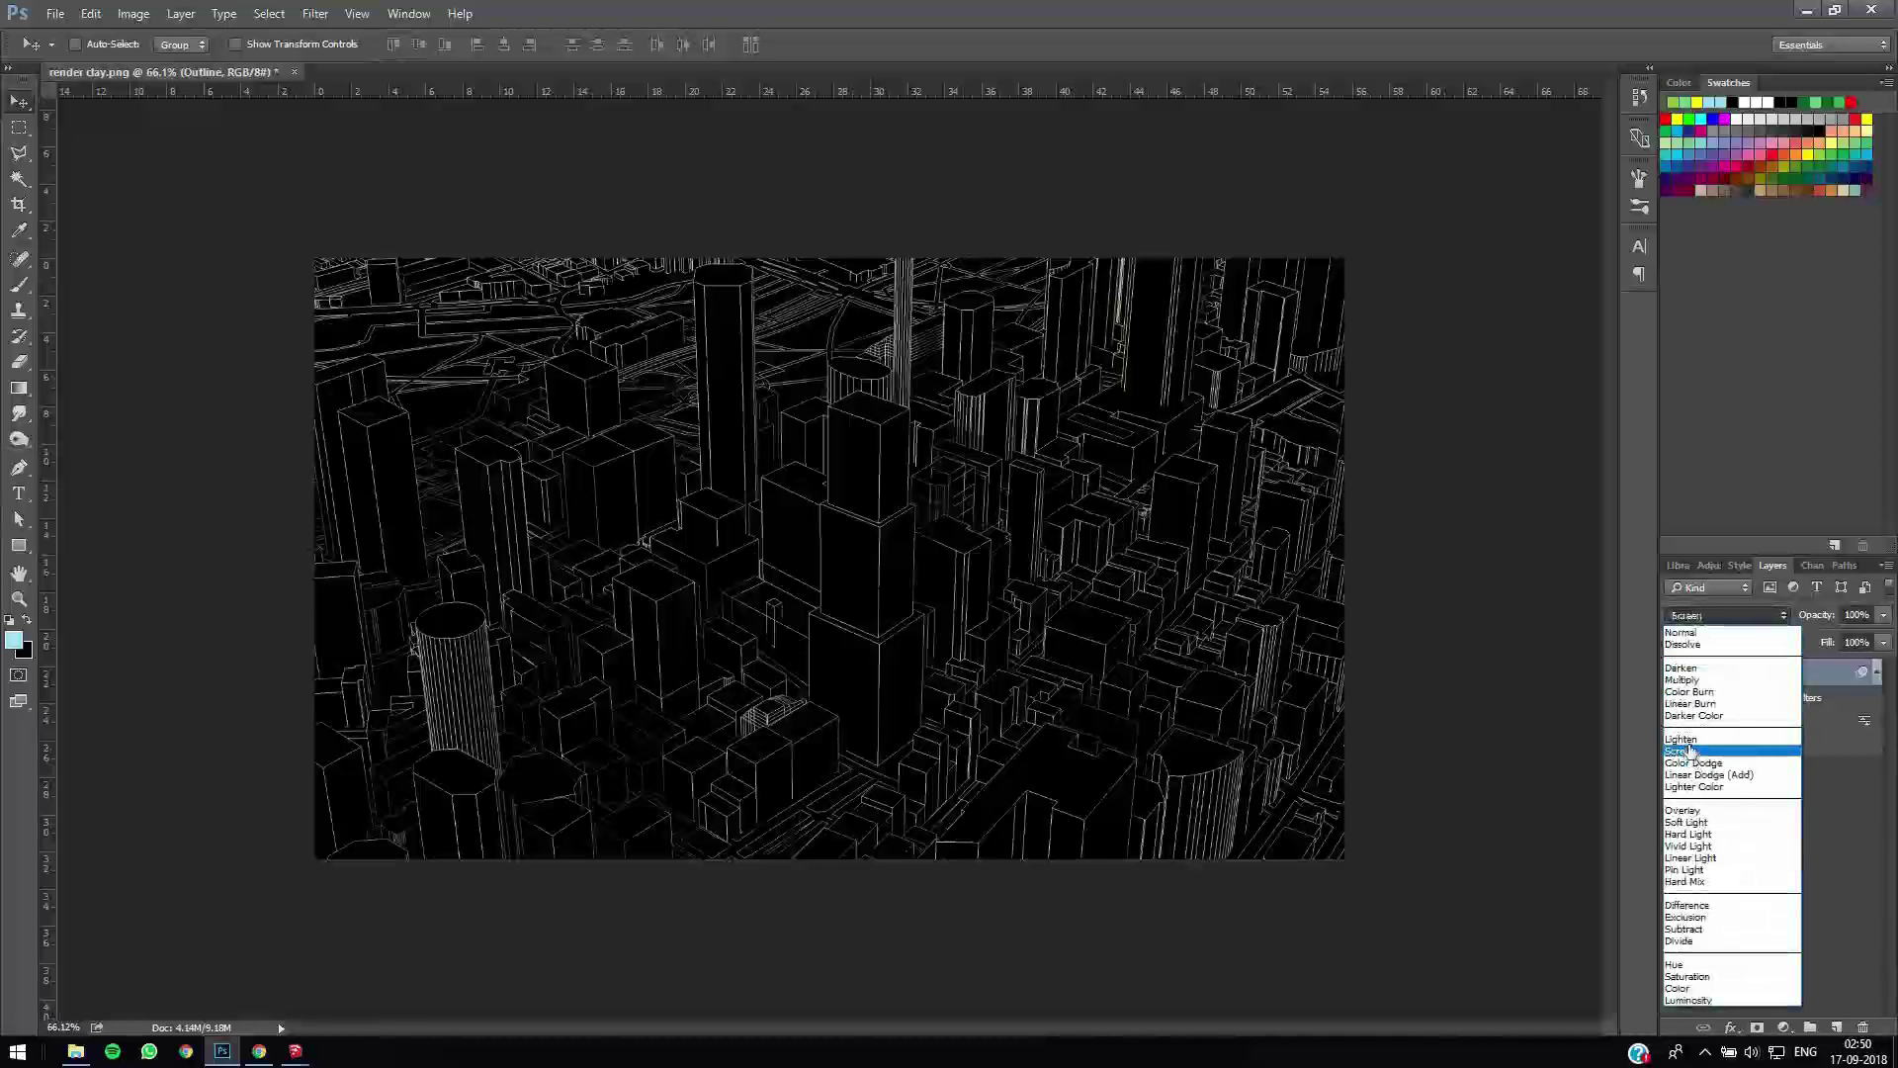
left_click(1684, 751)
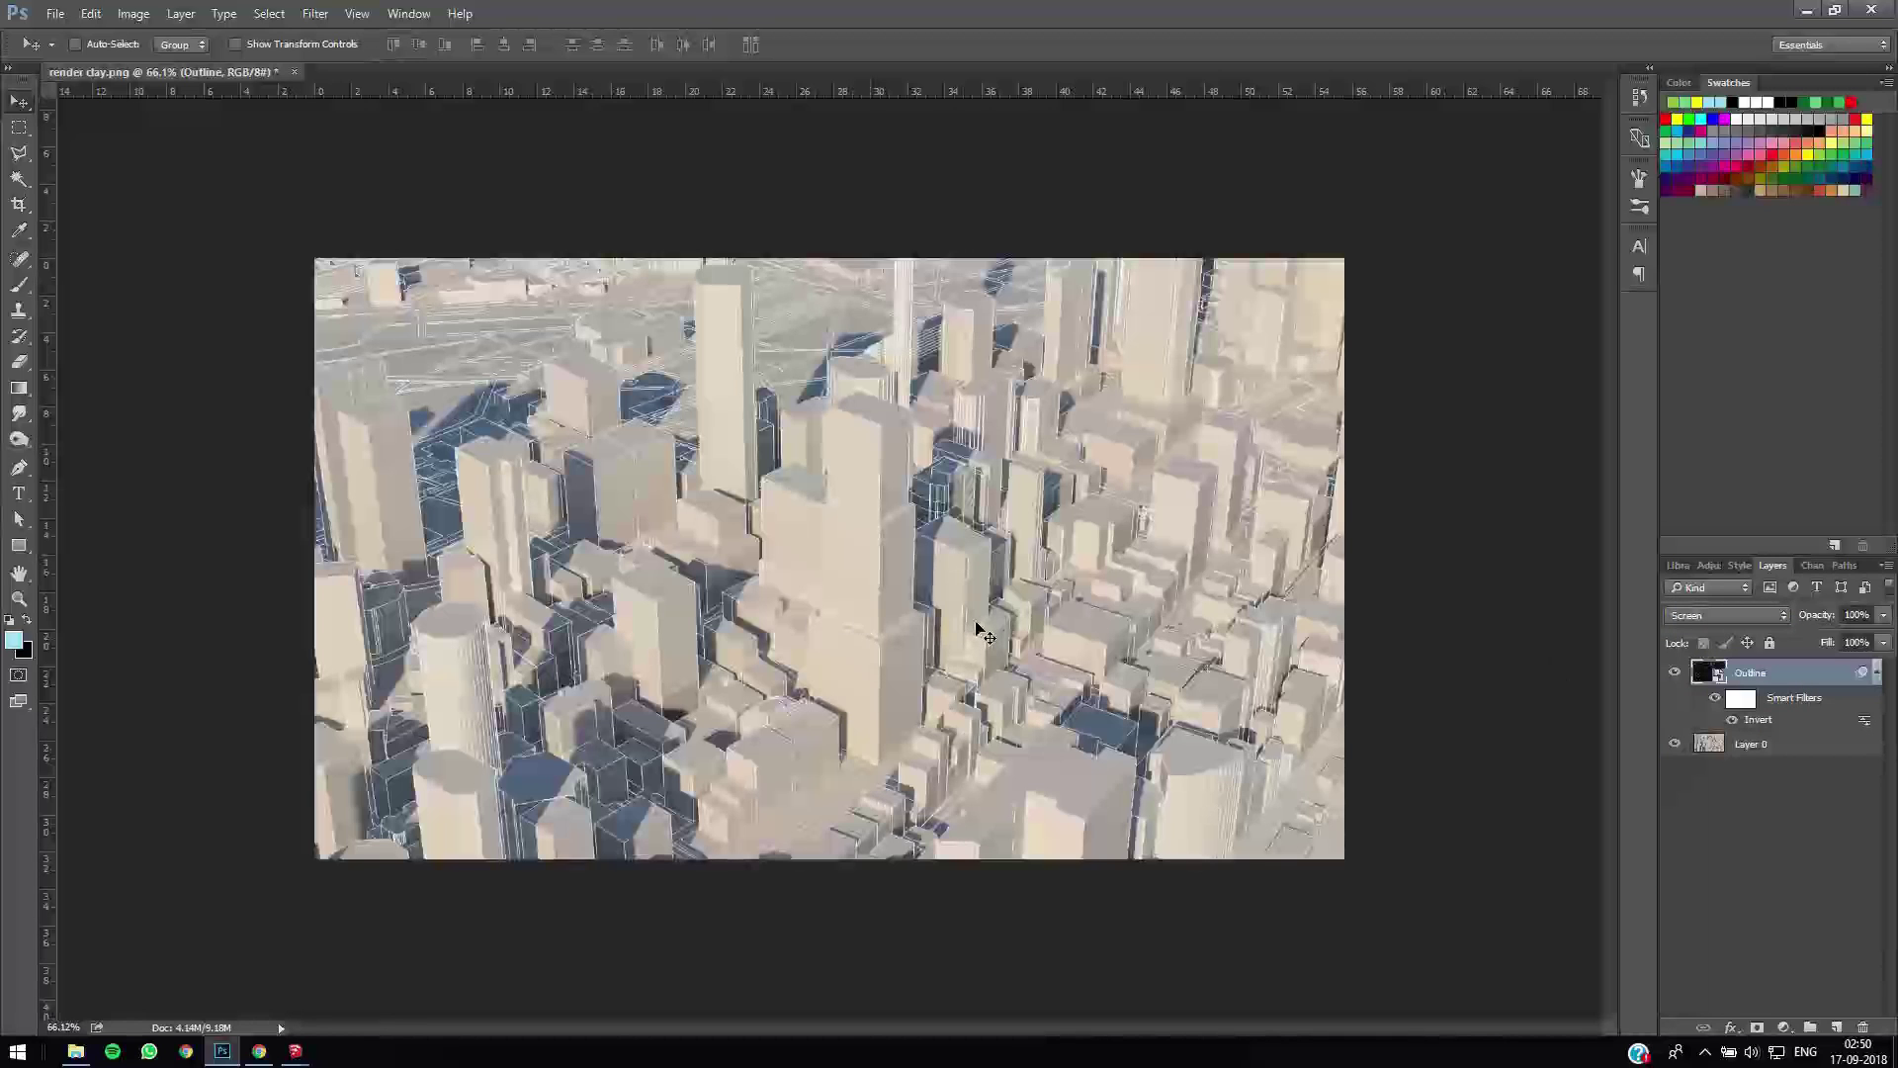
key("ctrl")
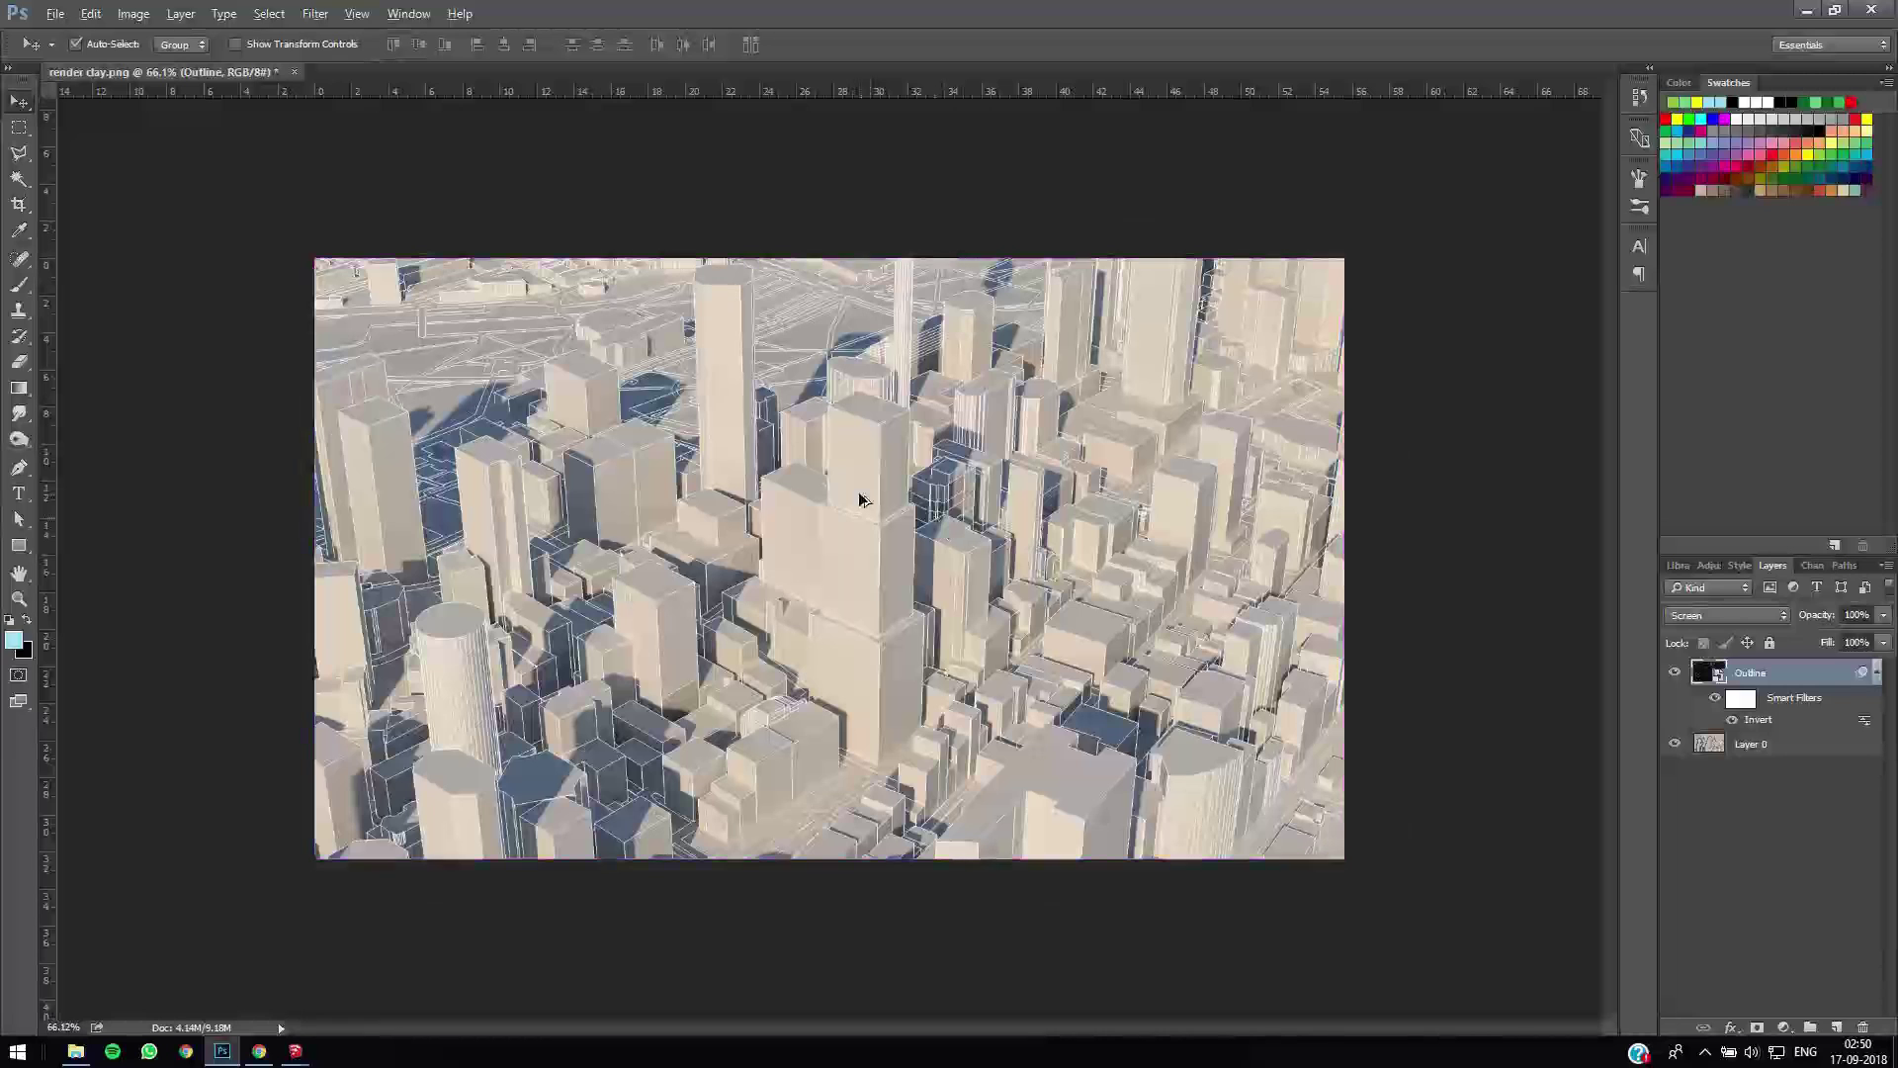
scroll(860, 500, "up", 2, "alt")
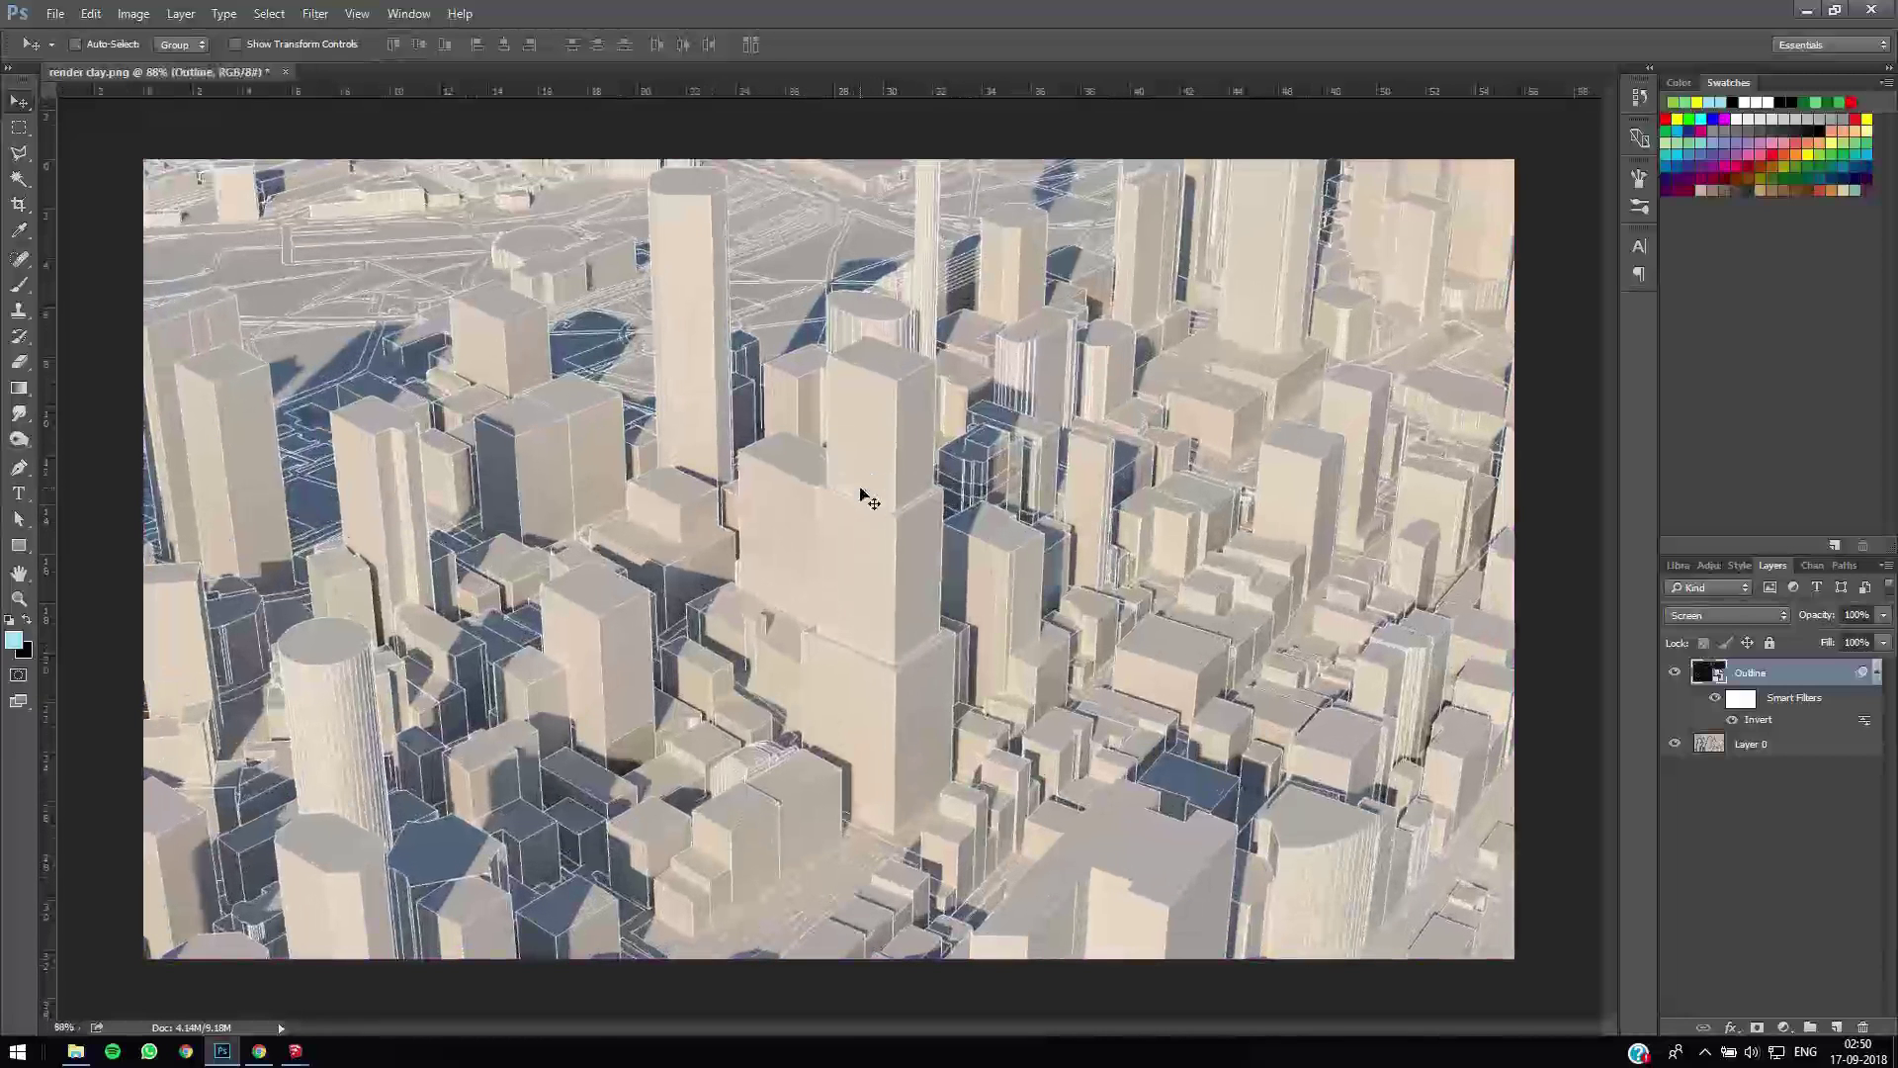